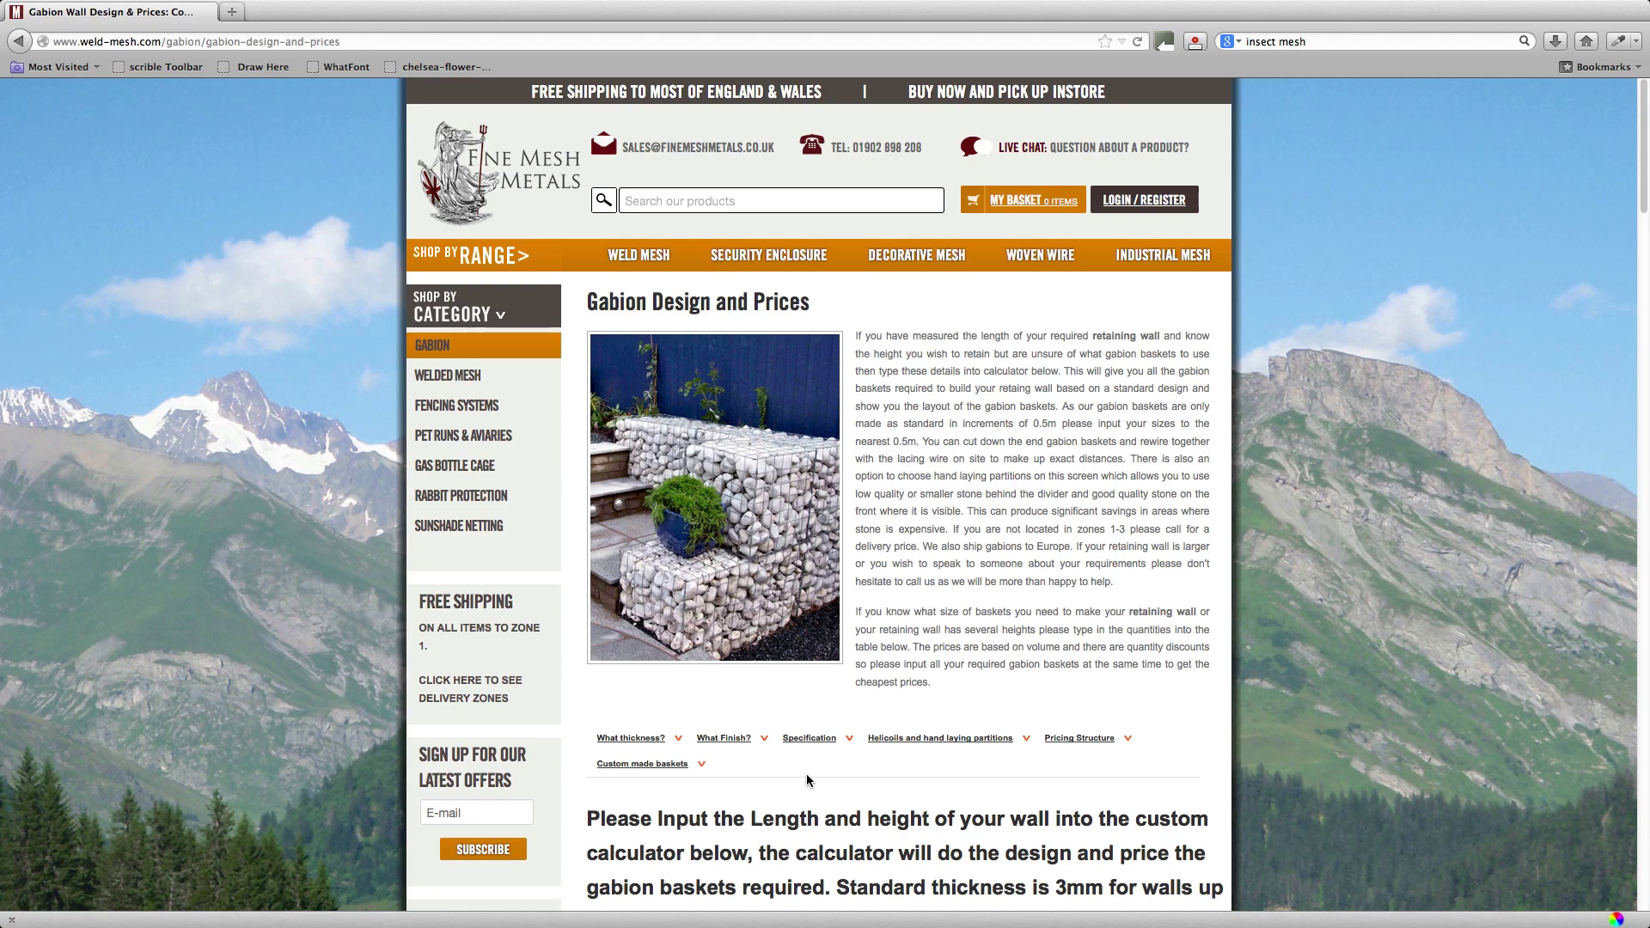
Go from the gabion product section to the gabion prices and calculator page
mouse_move(628, 261)
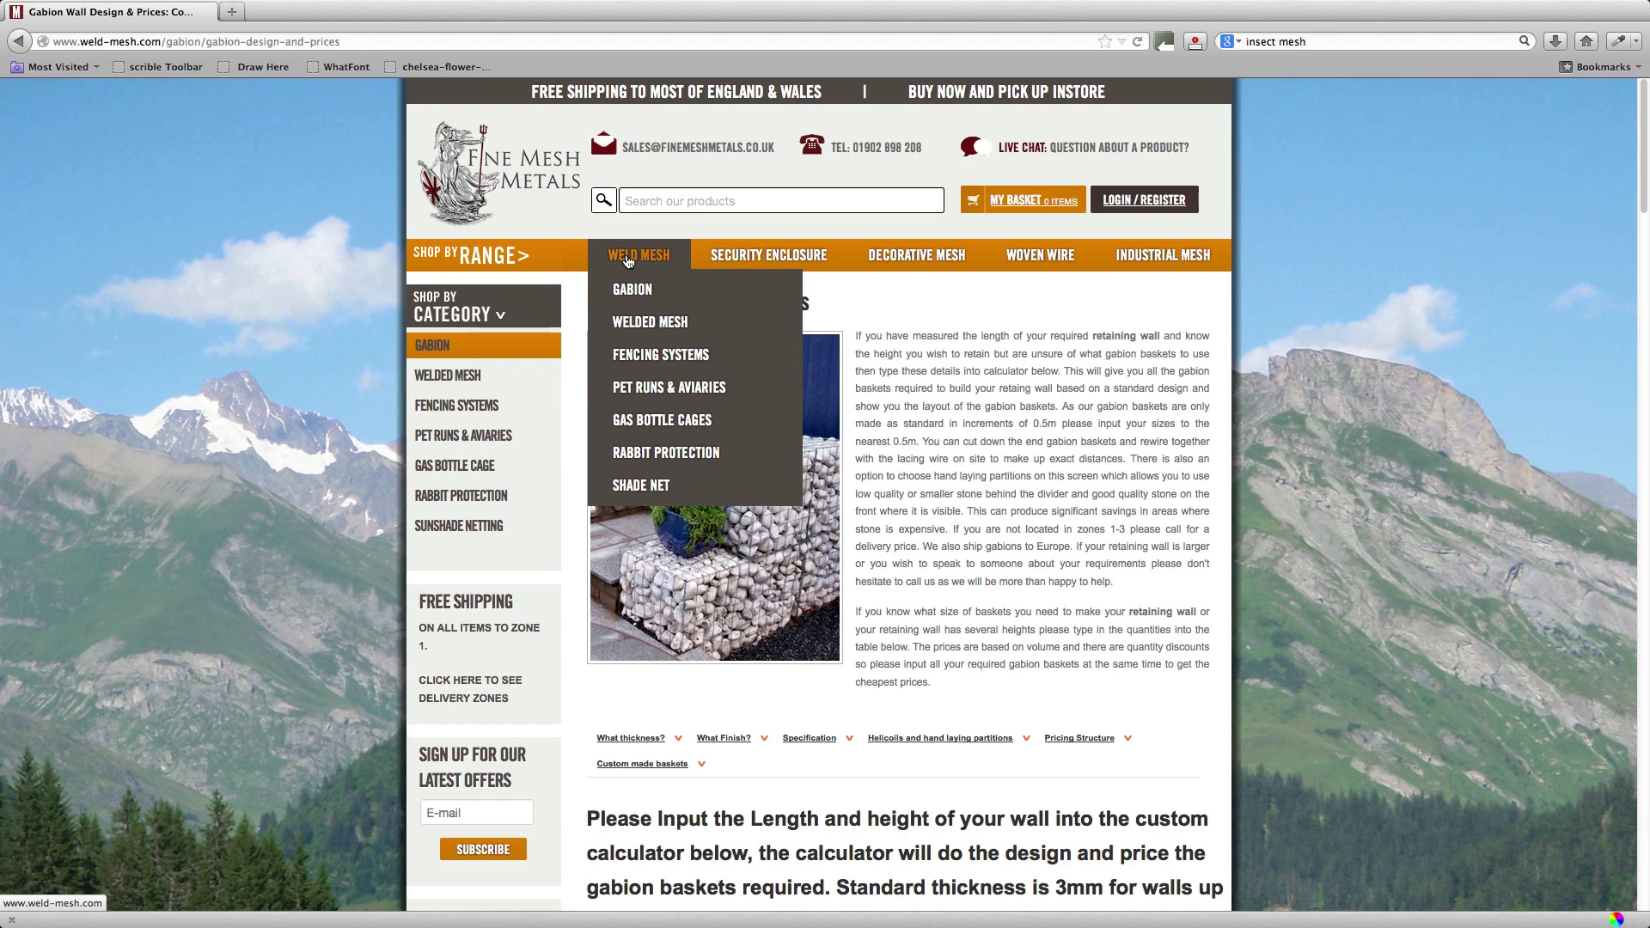
click(641, 292)
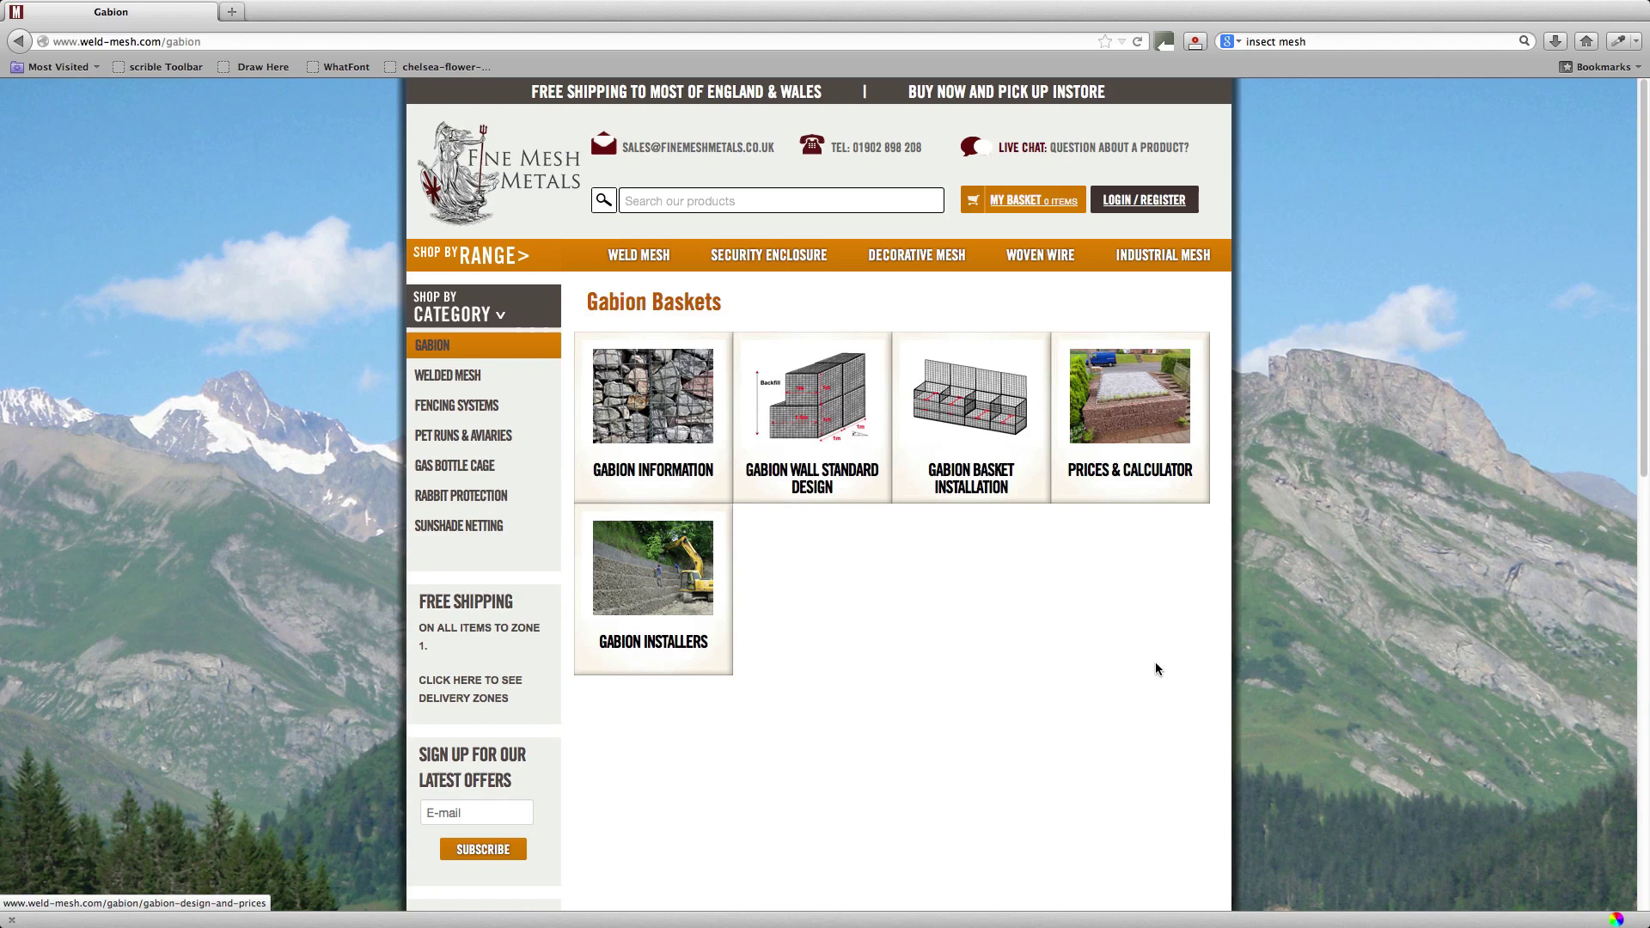
click(1082, 478)
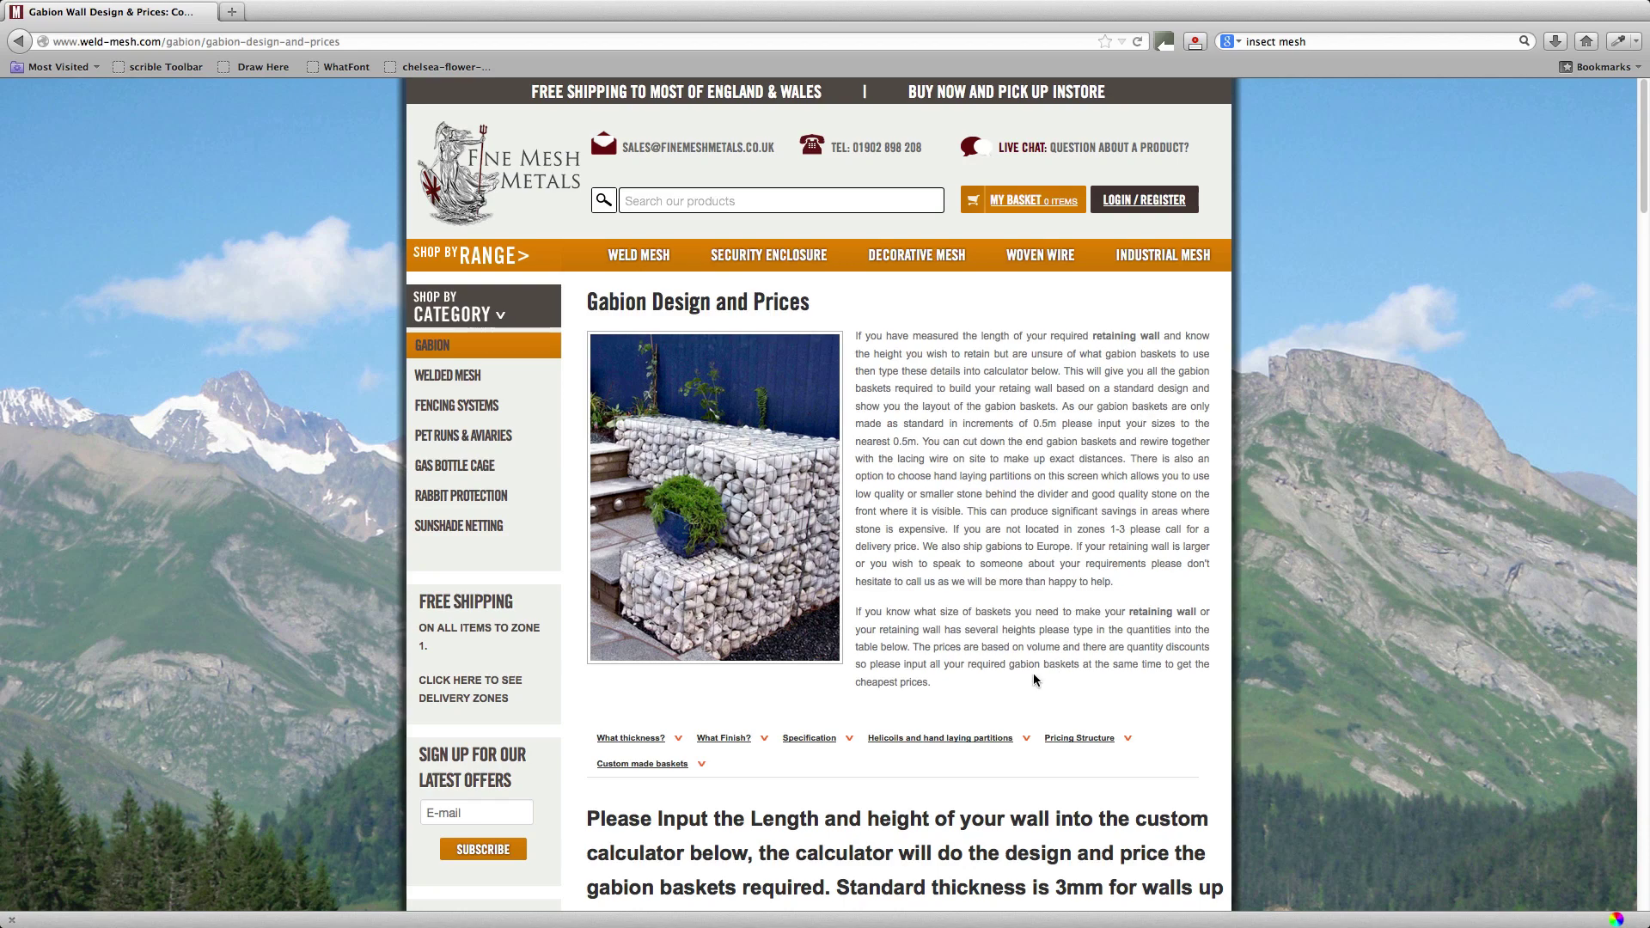
Read the What thickness? and What Finish? notes, ending on the wire-thickness notes
scroll(1034, 680, down, 1)
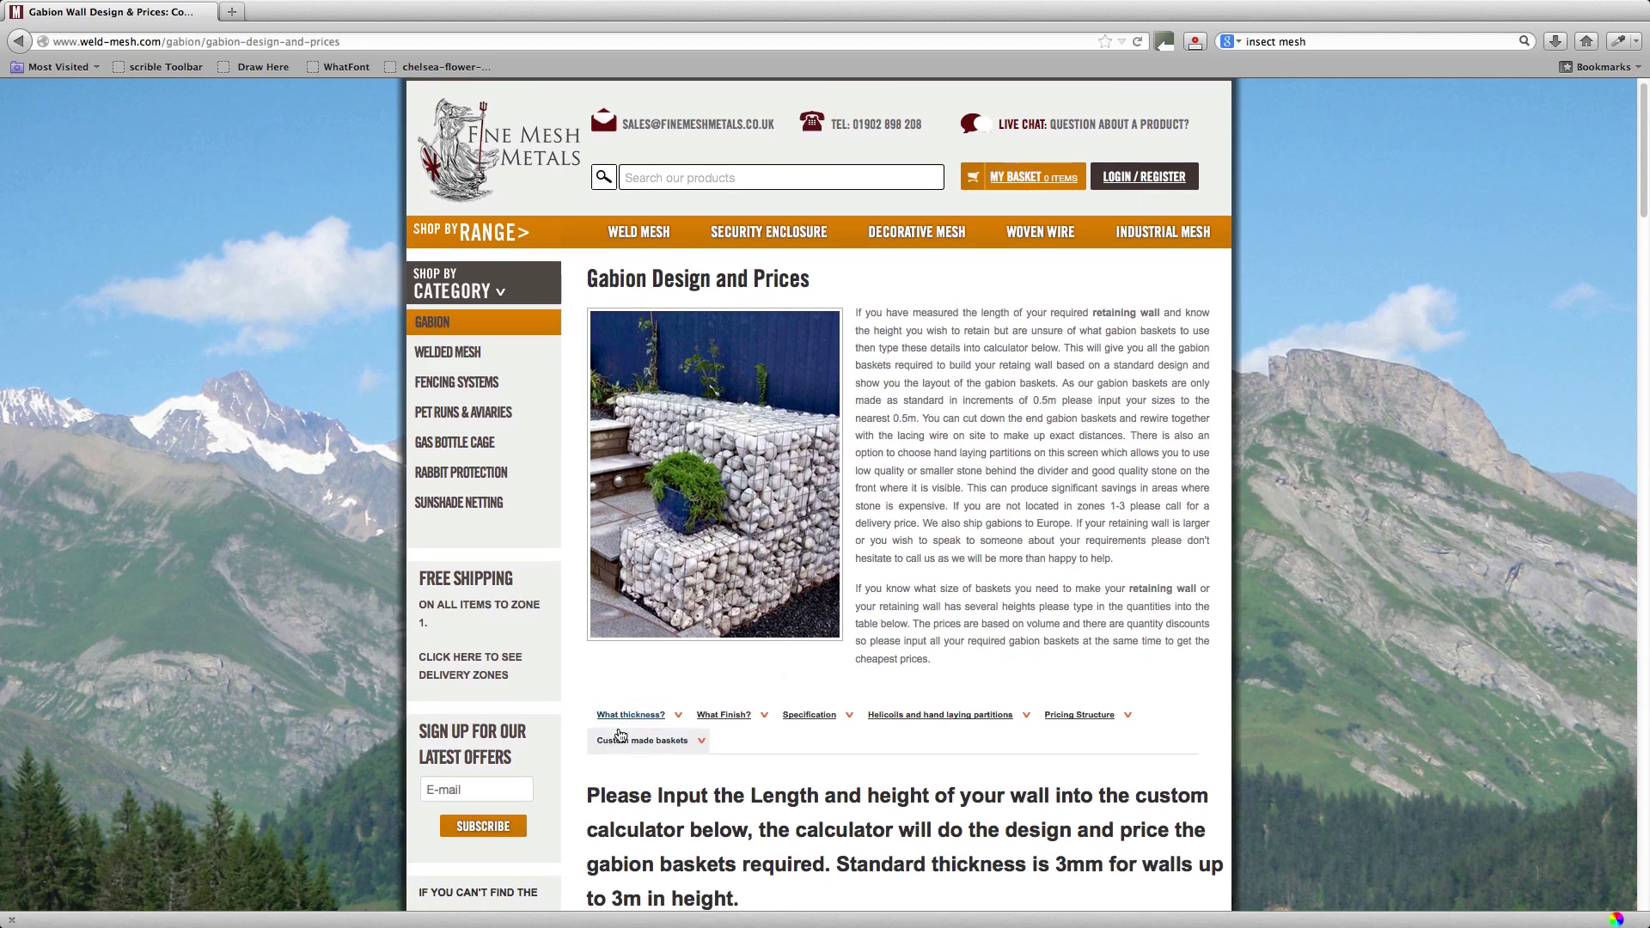
click(629, 719)
click(721, 715)
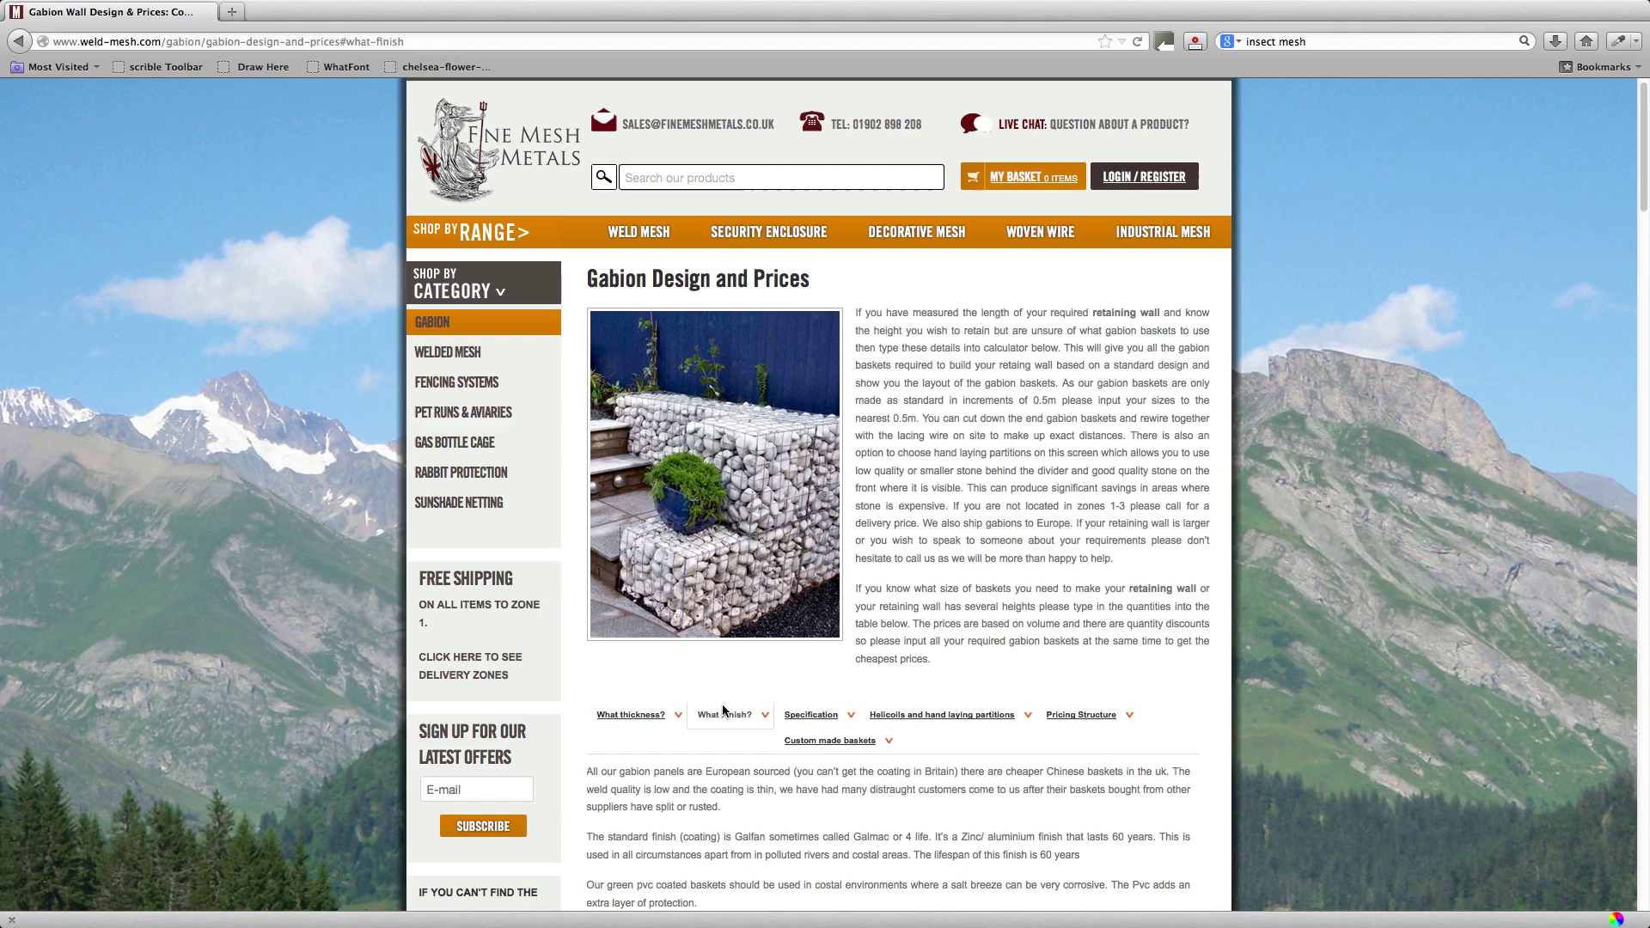
click(631, 714)
Scroll through the metric gabion price table and back up to Custom Calculations
scroll(1050, 595, down, 6)
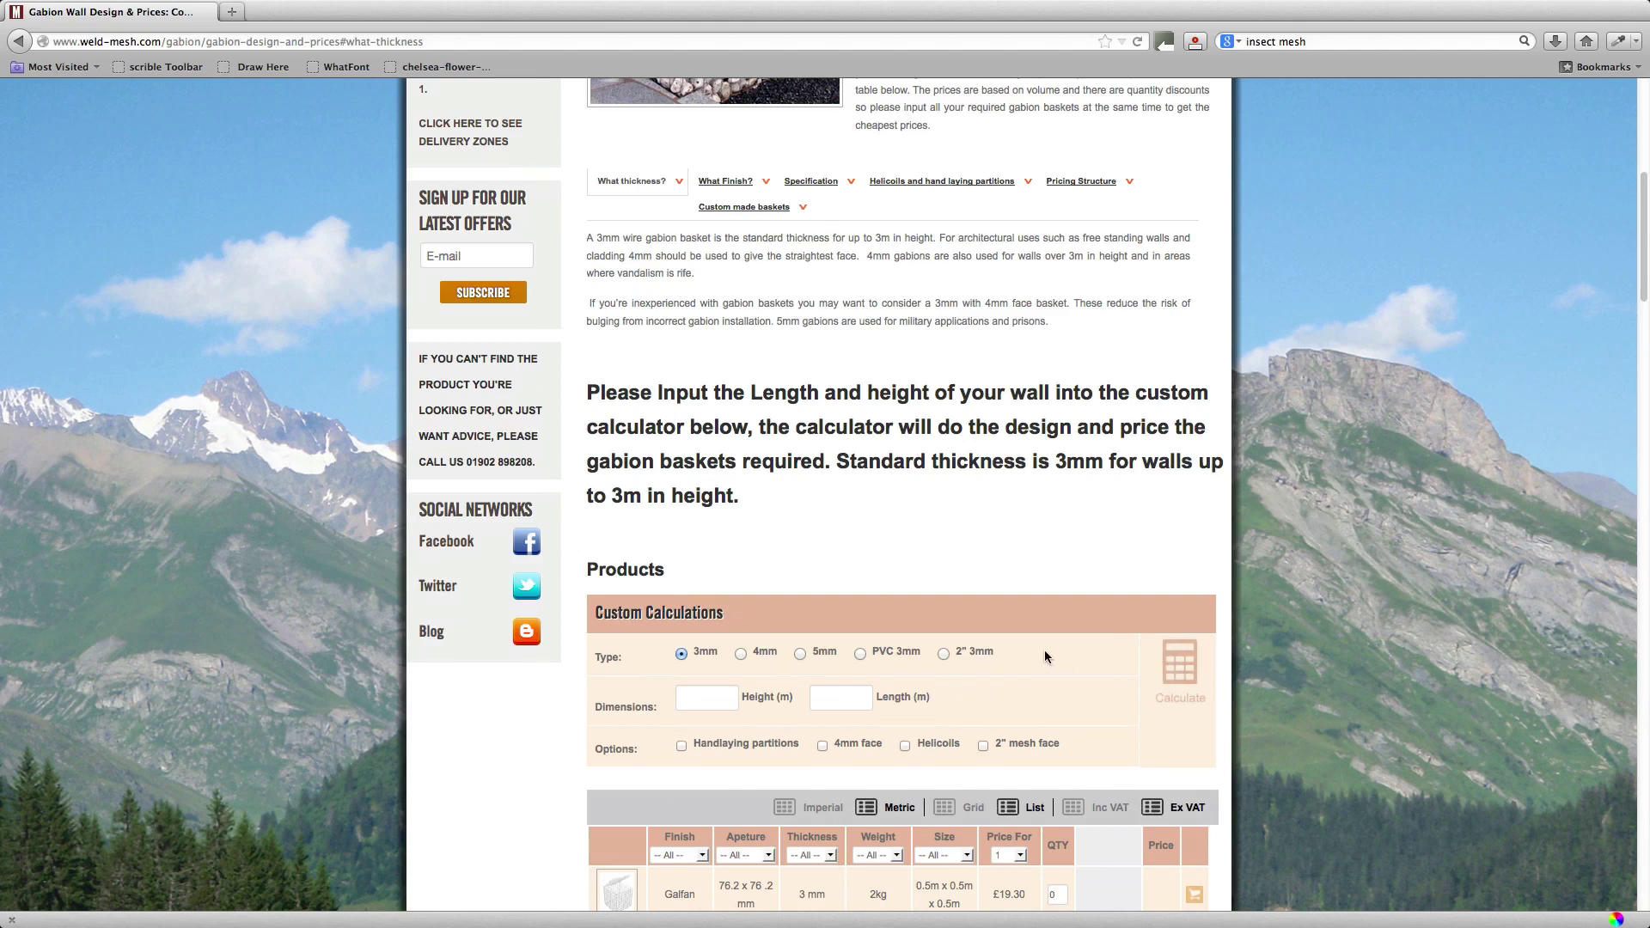
scroll(1044, 649, down, 5)
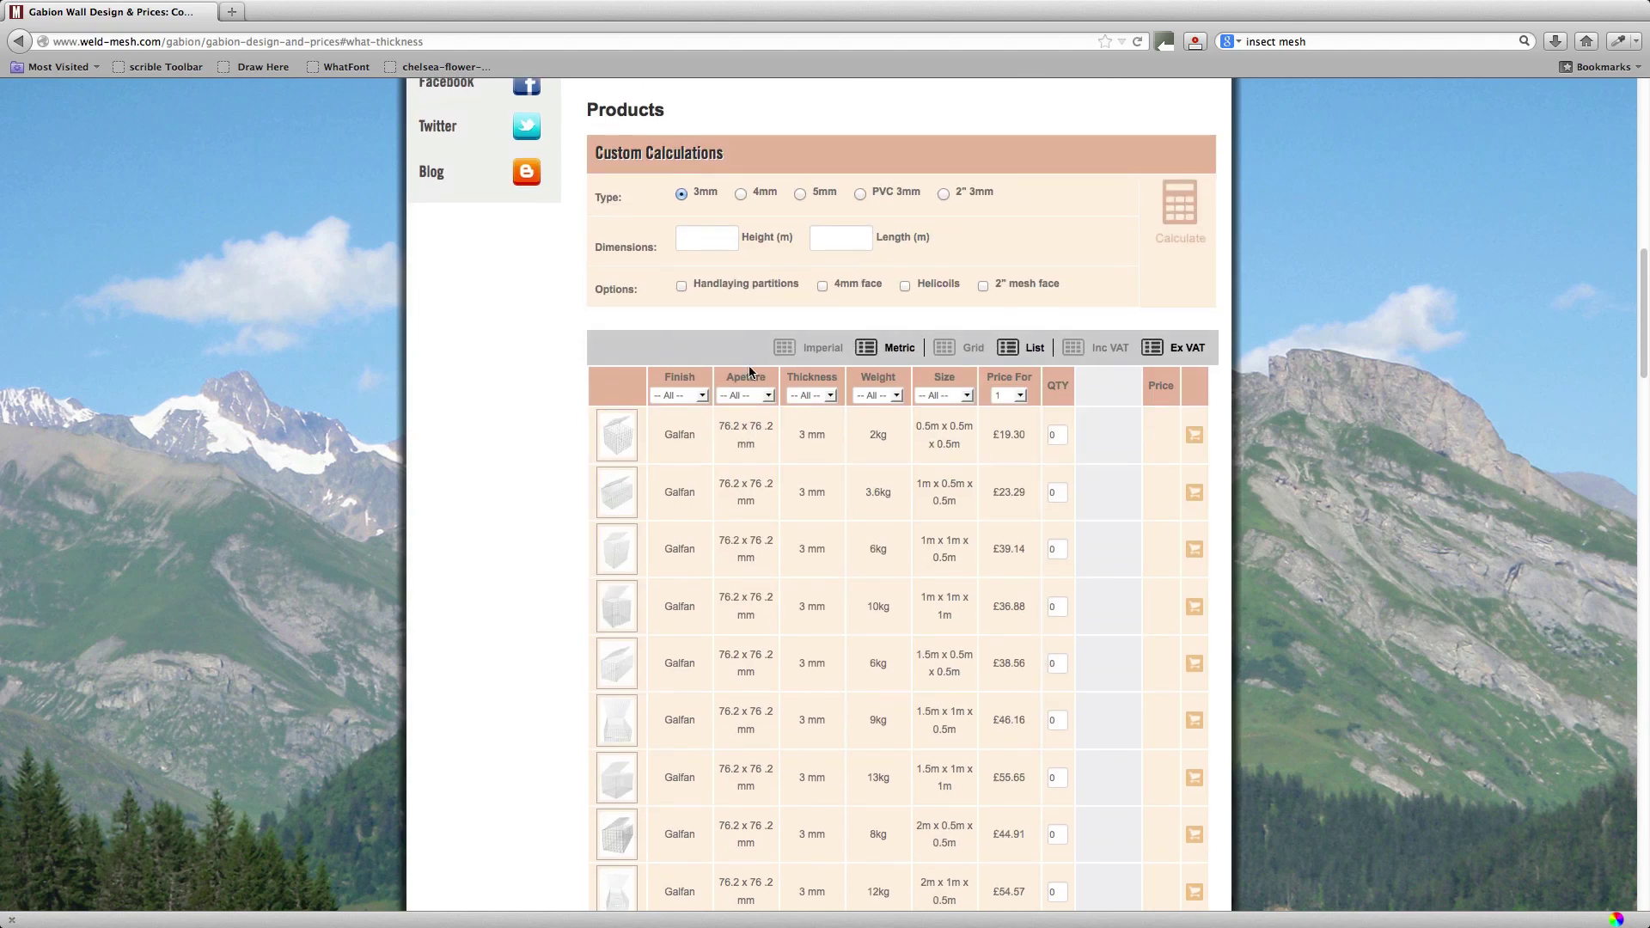
scroll(830, 624, down, 4)
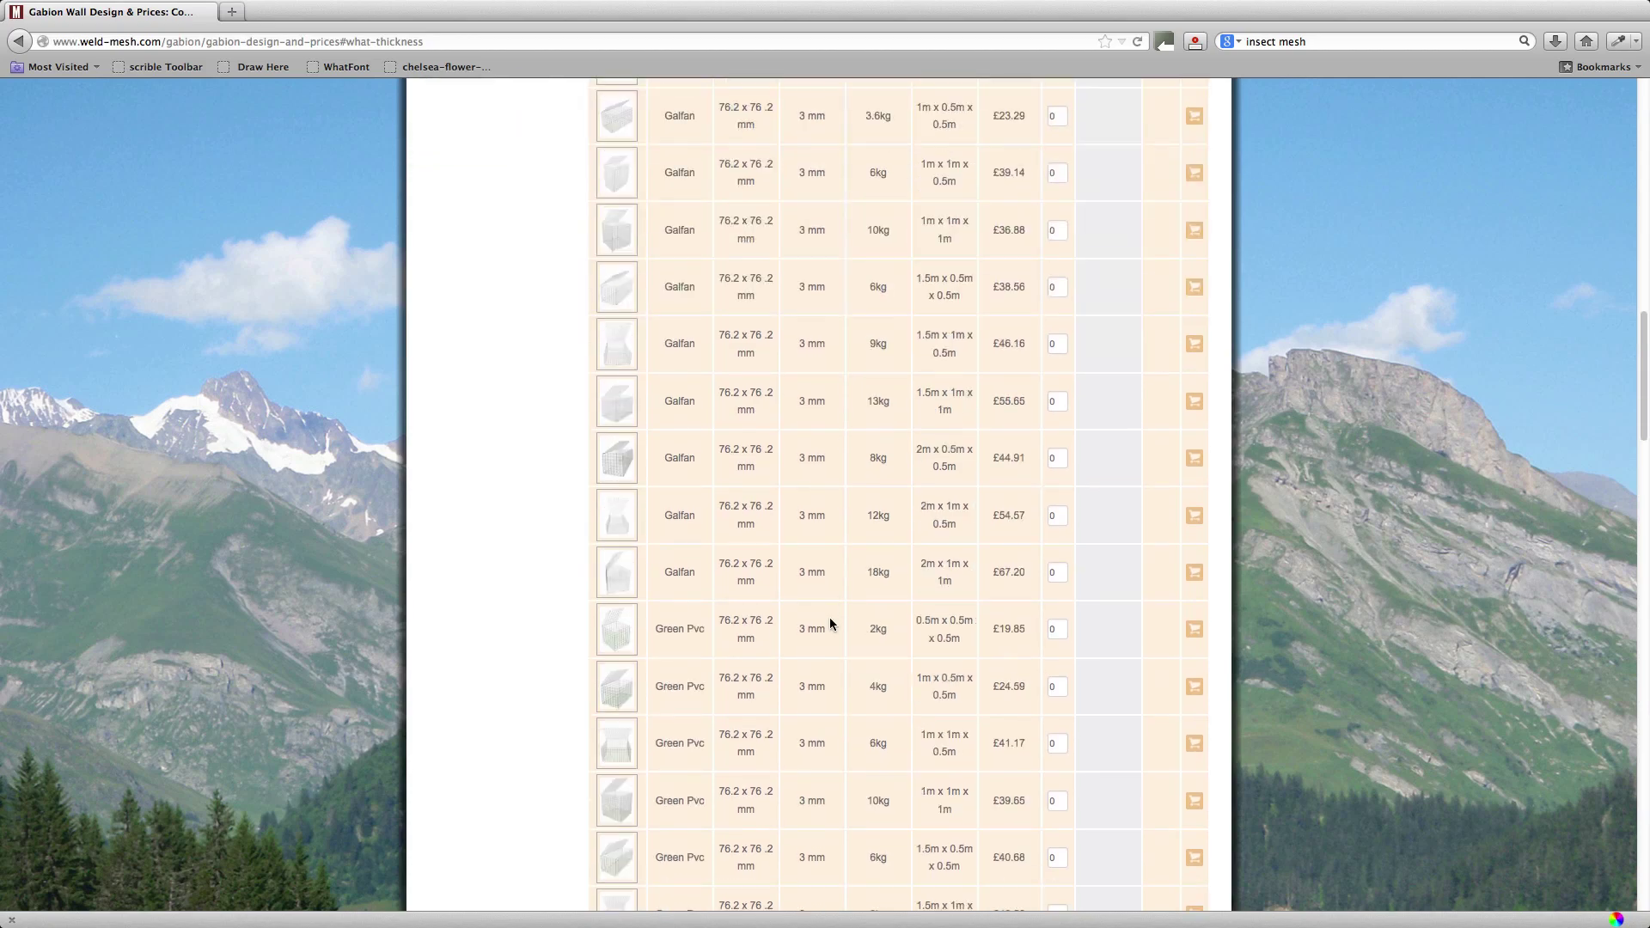
scroll(829, 621, down, 15)
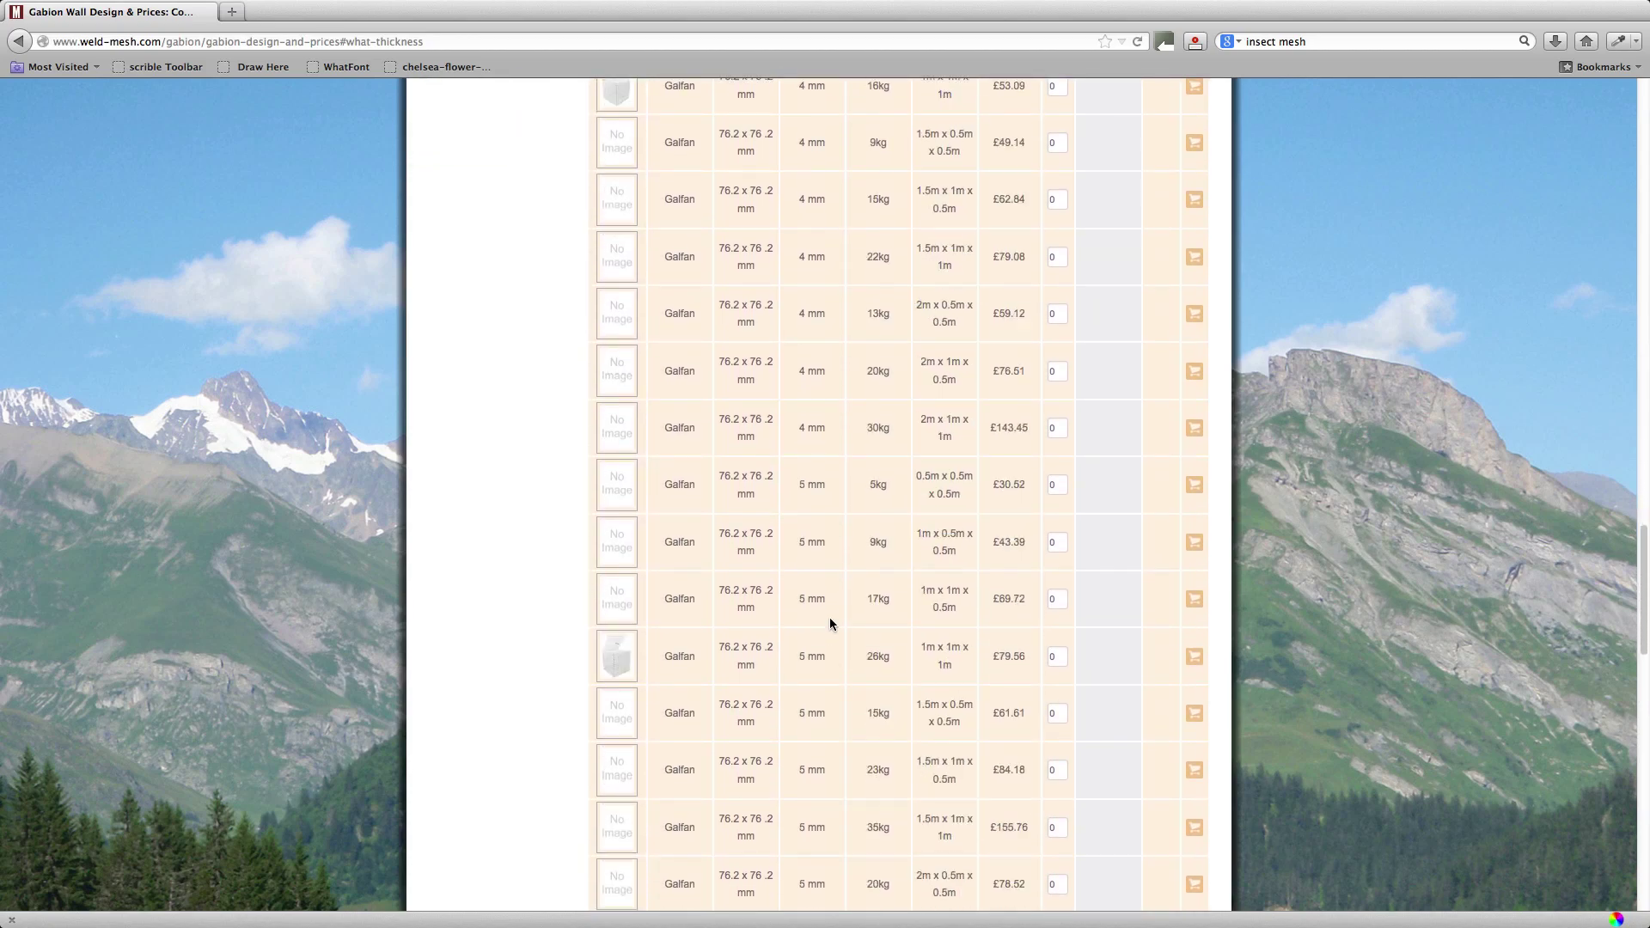
scroll(829, 622, down, 13)
scroll(829, 622, up, 5)
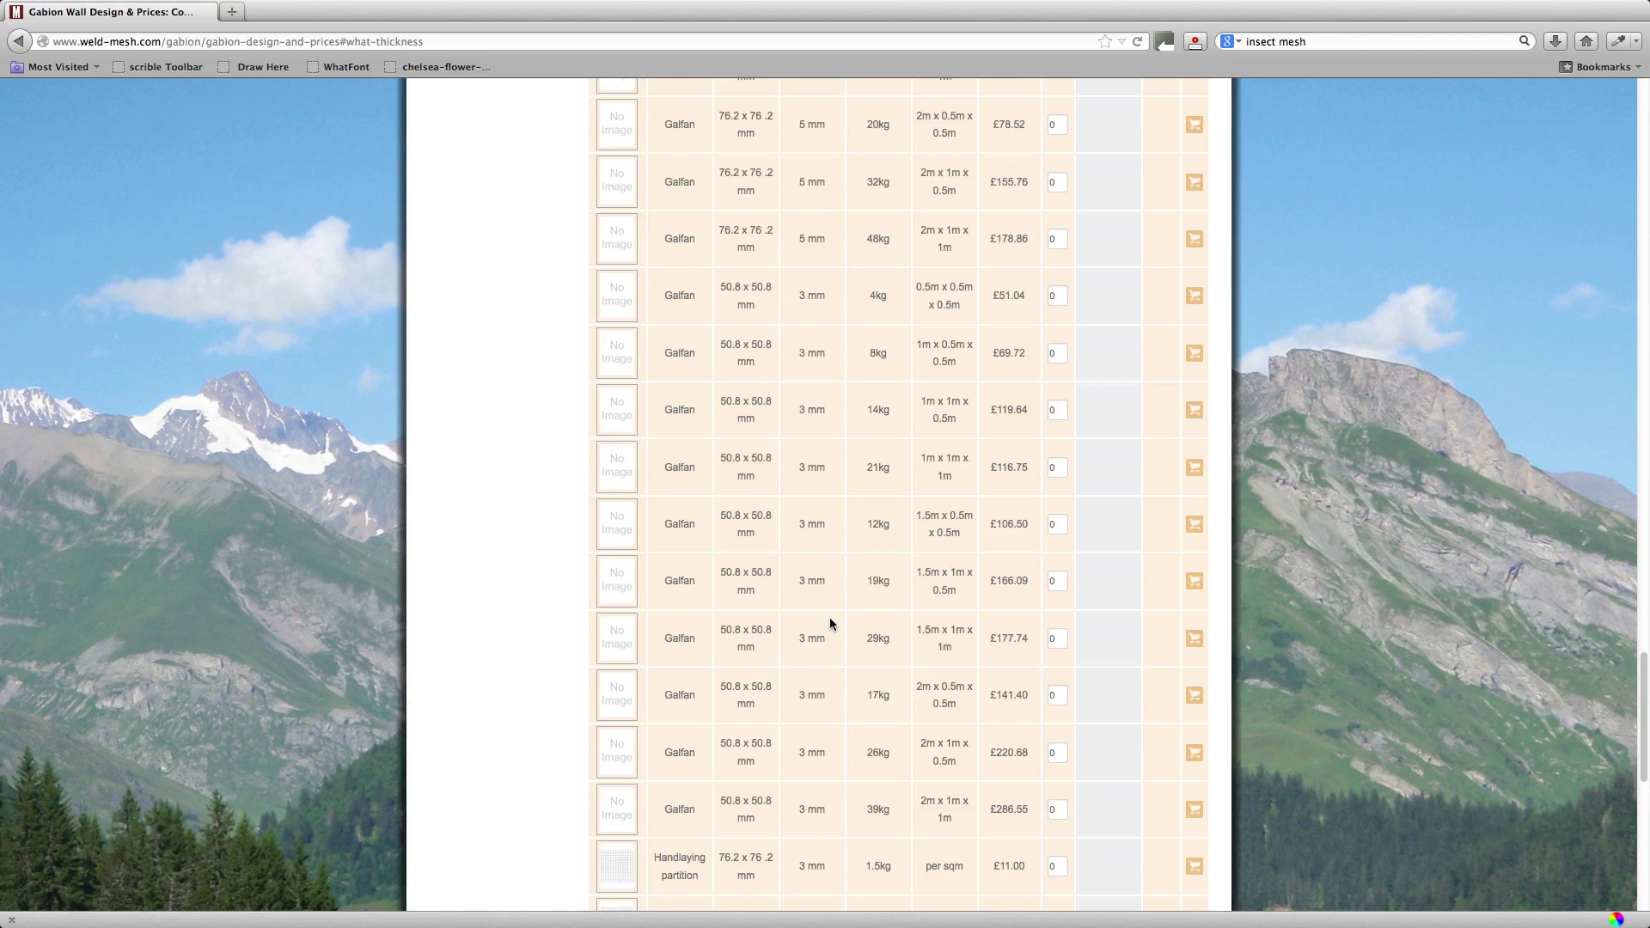
scroll(829, 624, up, 15)
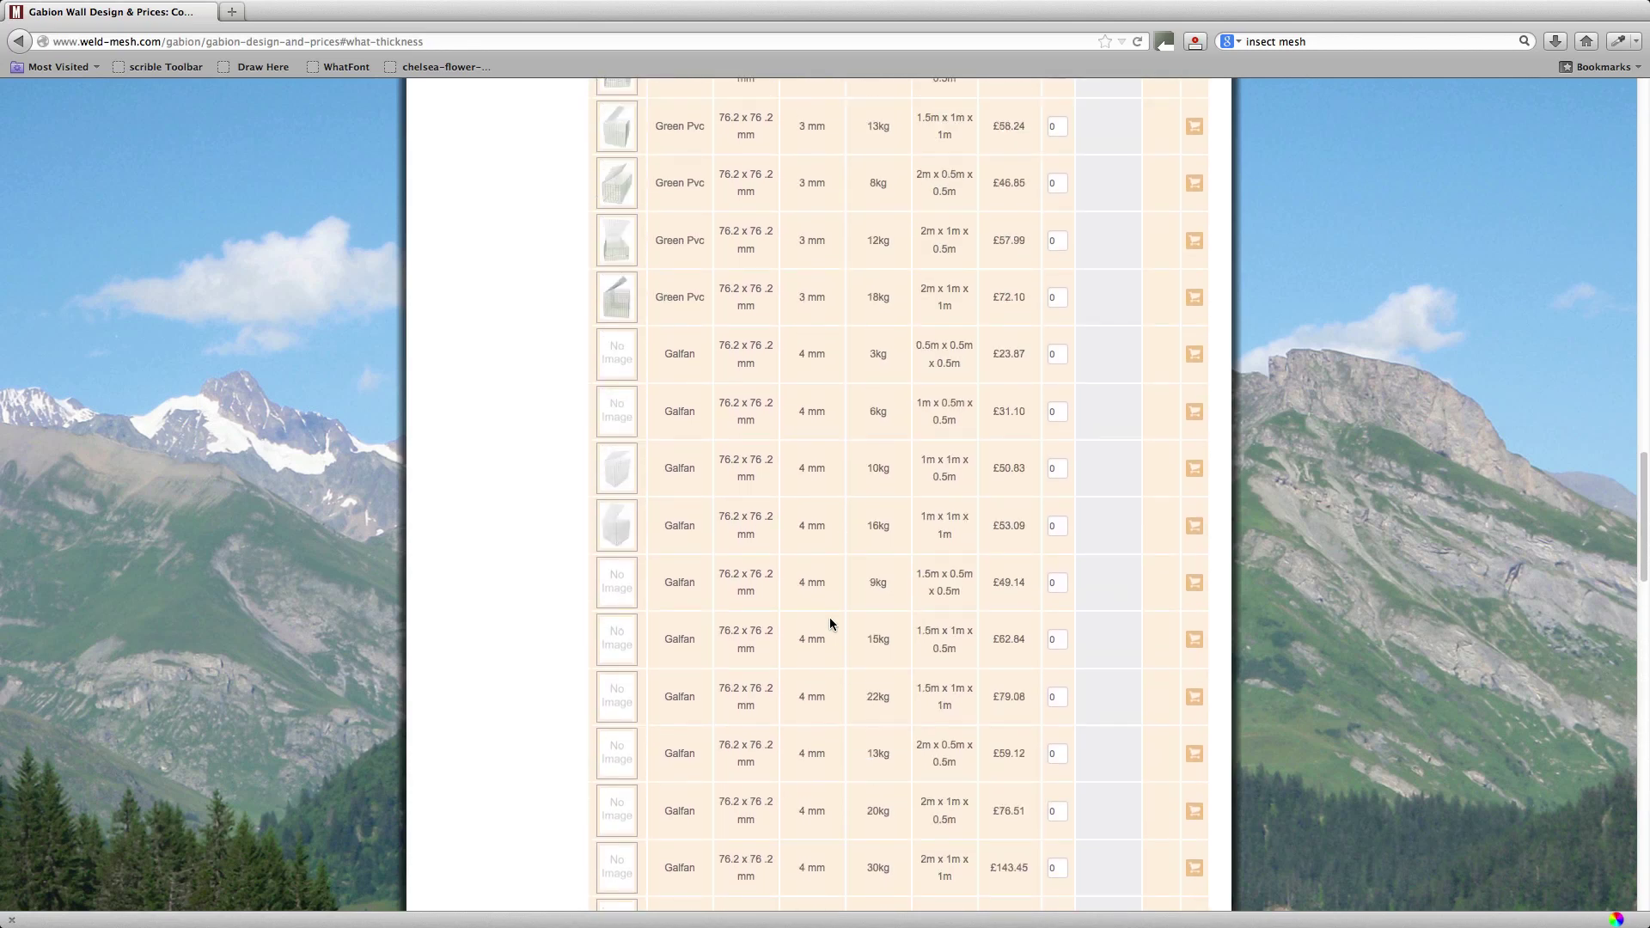
scroll(829, 620, up, 15)
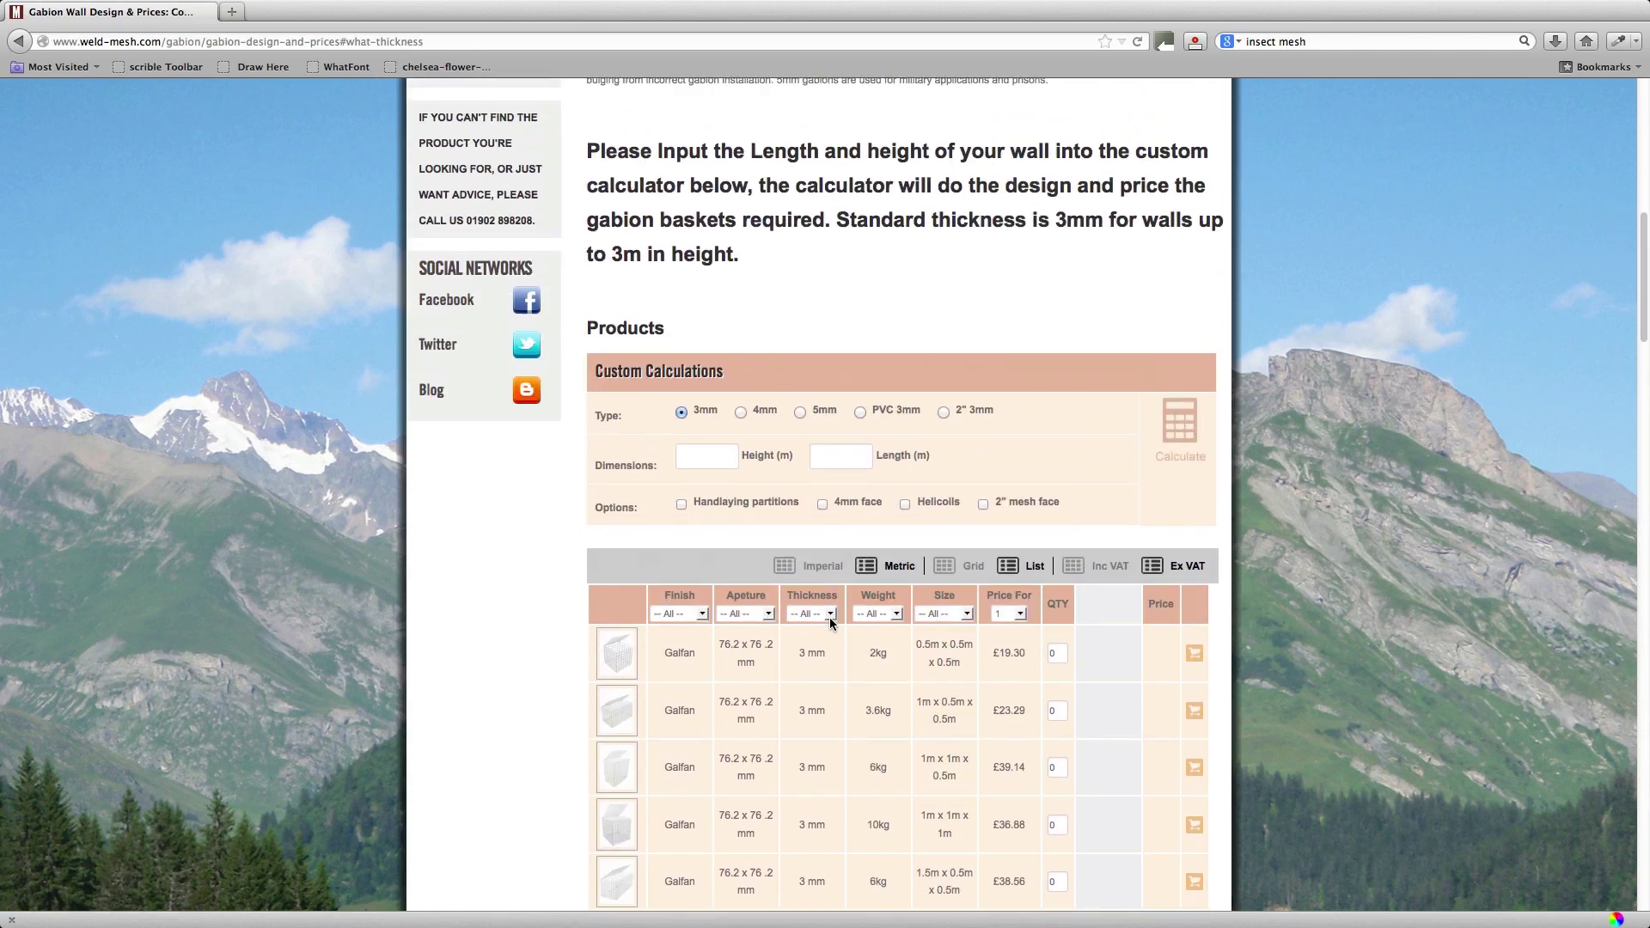
scroll(831, 622, up, 1)
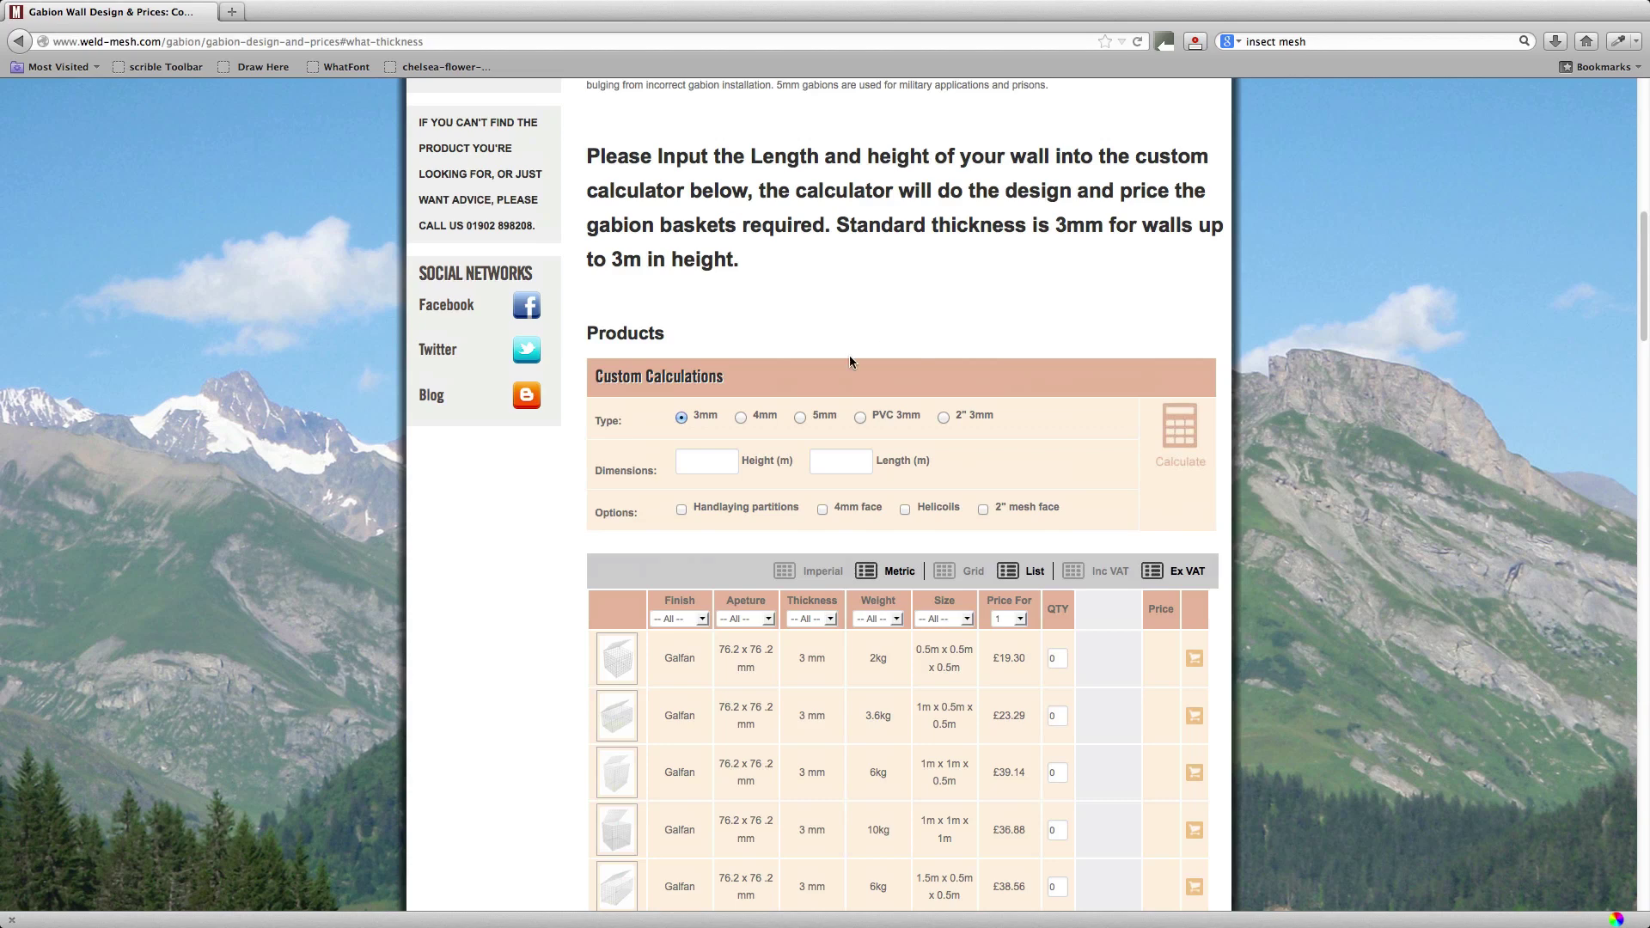
Enter a wall height of 2 m and a wall length of 10 m
click(716, 449)
text(2)
click(840, 462)
text(10)
click(682, 513)
Calculate with 3mm wire: 10 lower and 5 upper Galfan baskets for £629.4
click(683, 420)
click(1178, 427)
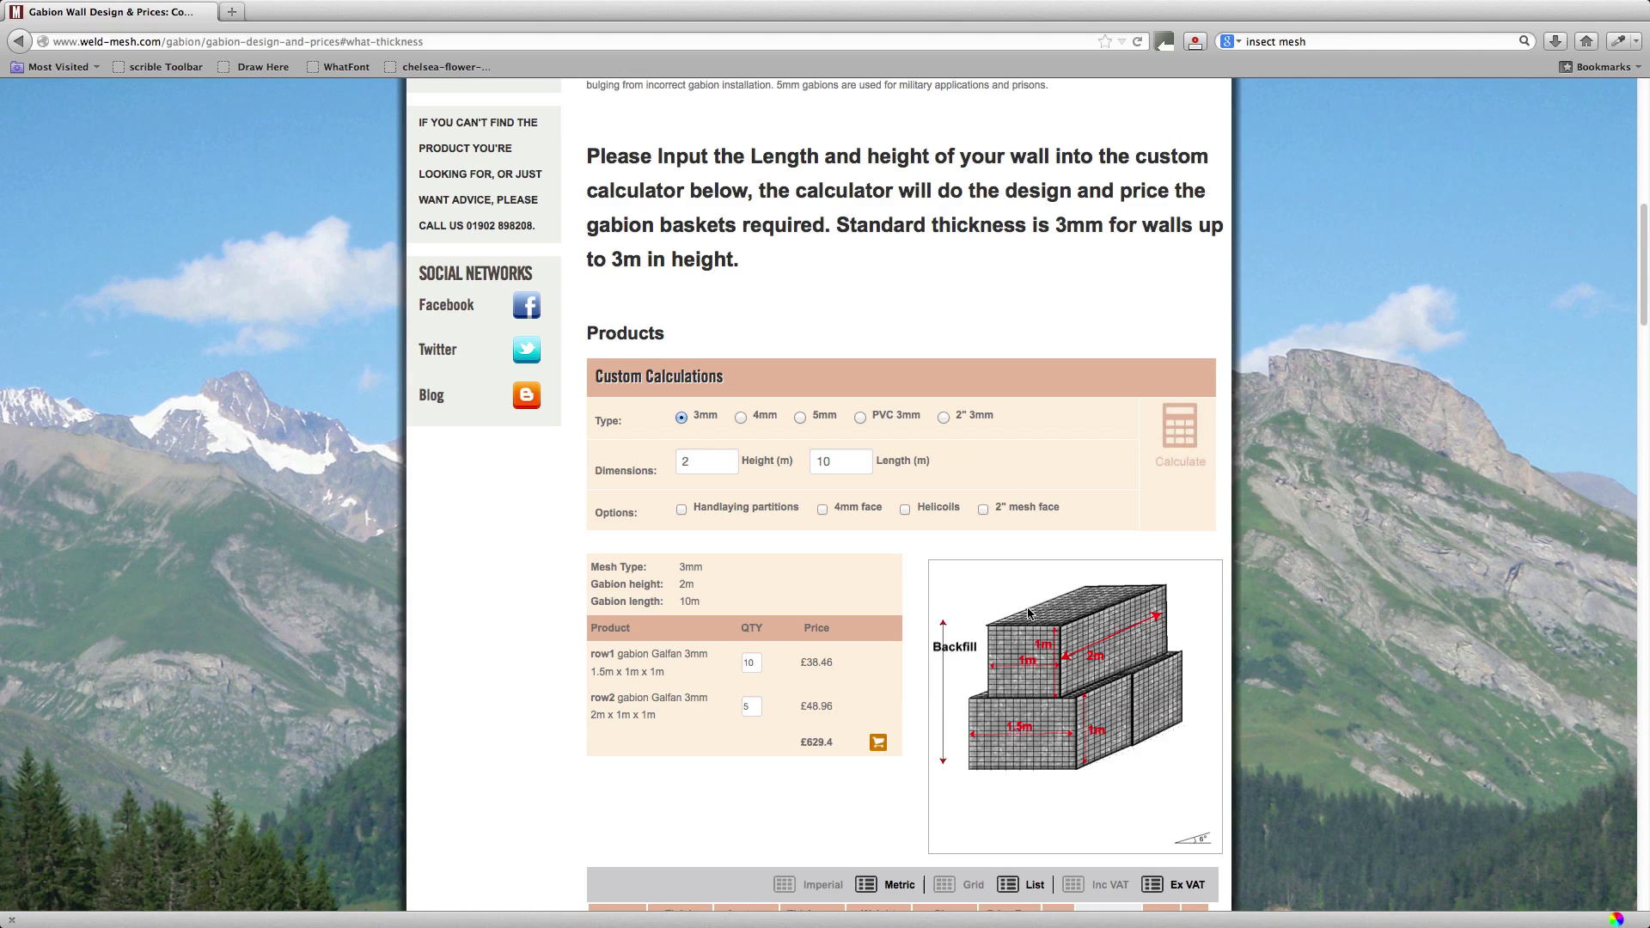
Add a 4mm face and handlaying partitions, then recalculate to £749.4
click(825, 519)
click(683, 514)
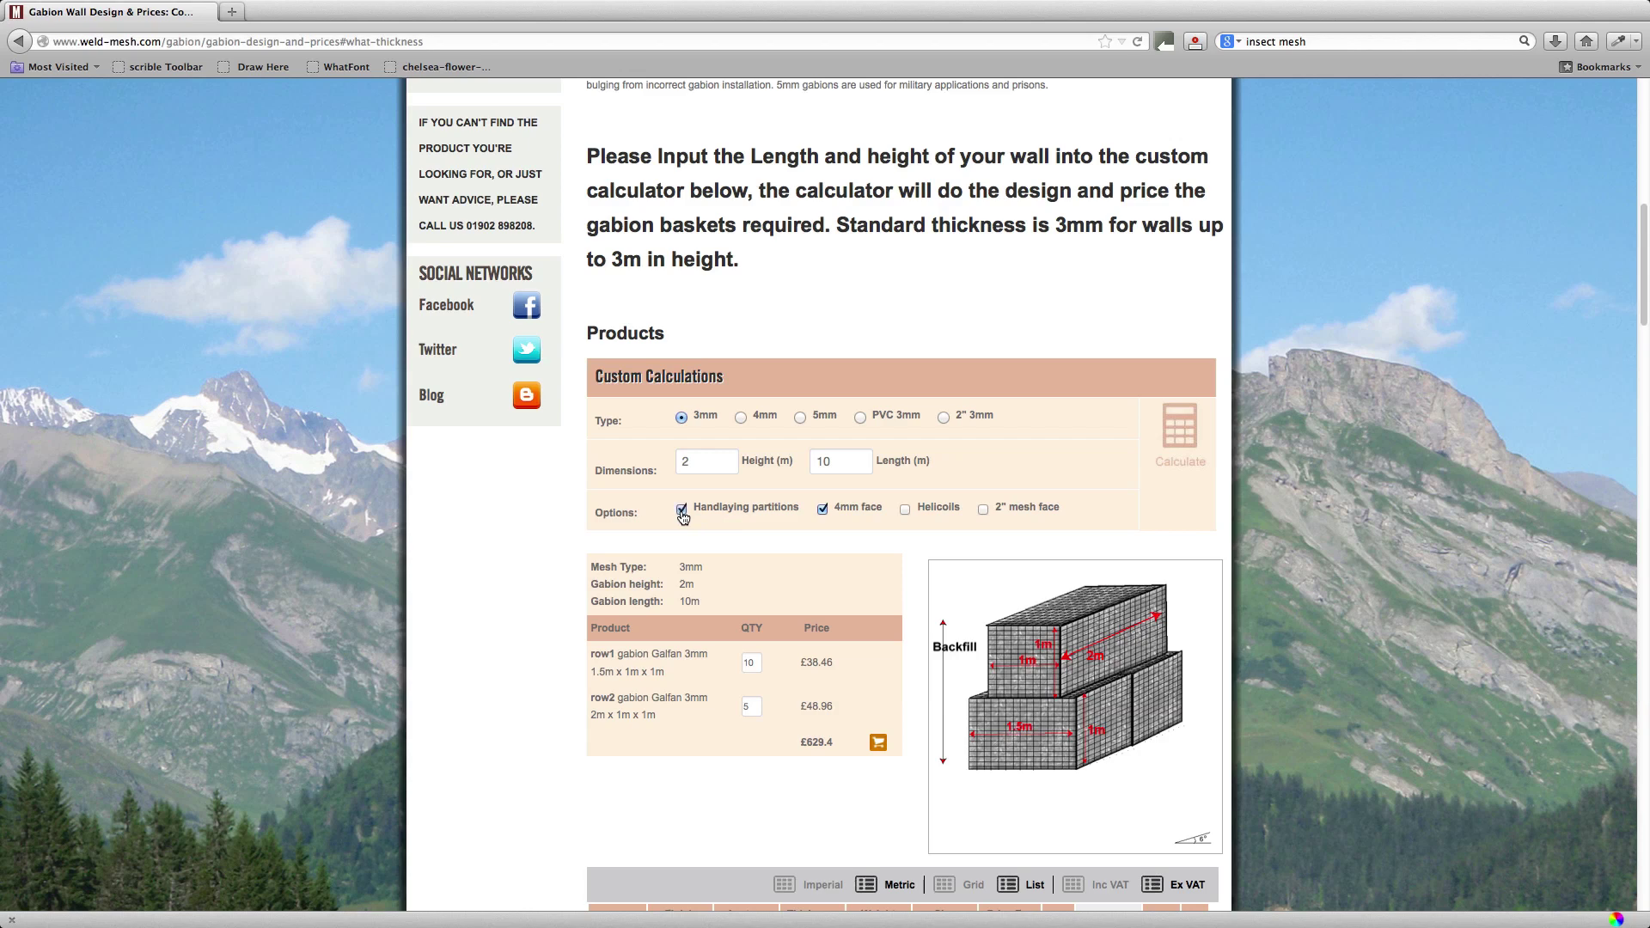
click(1178, 442)
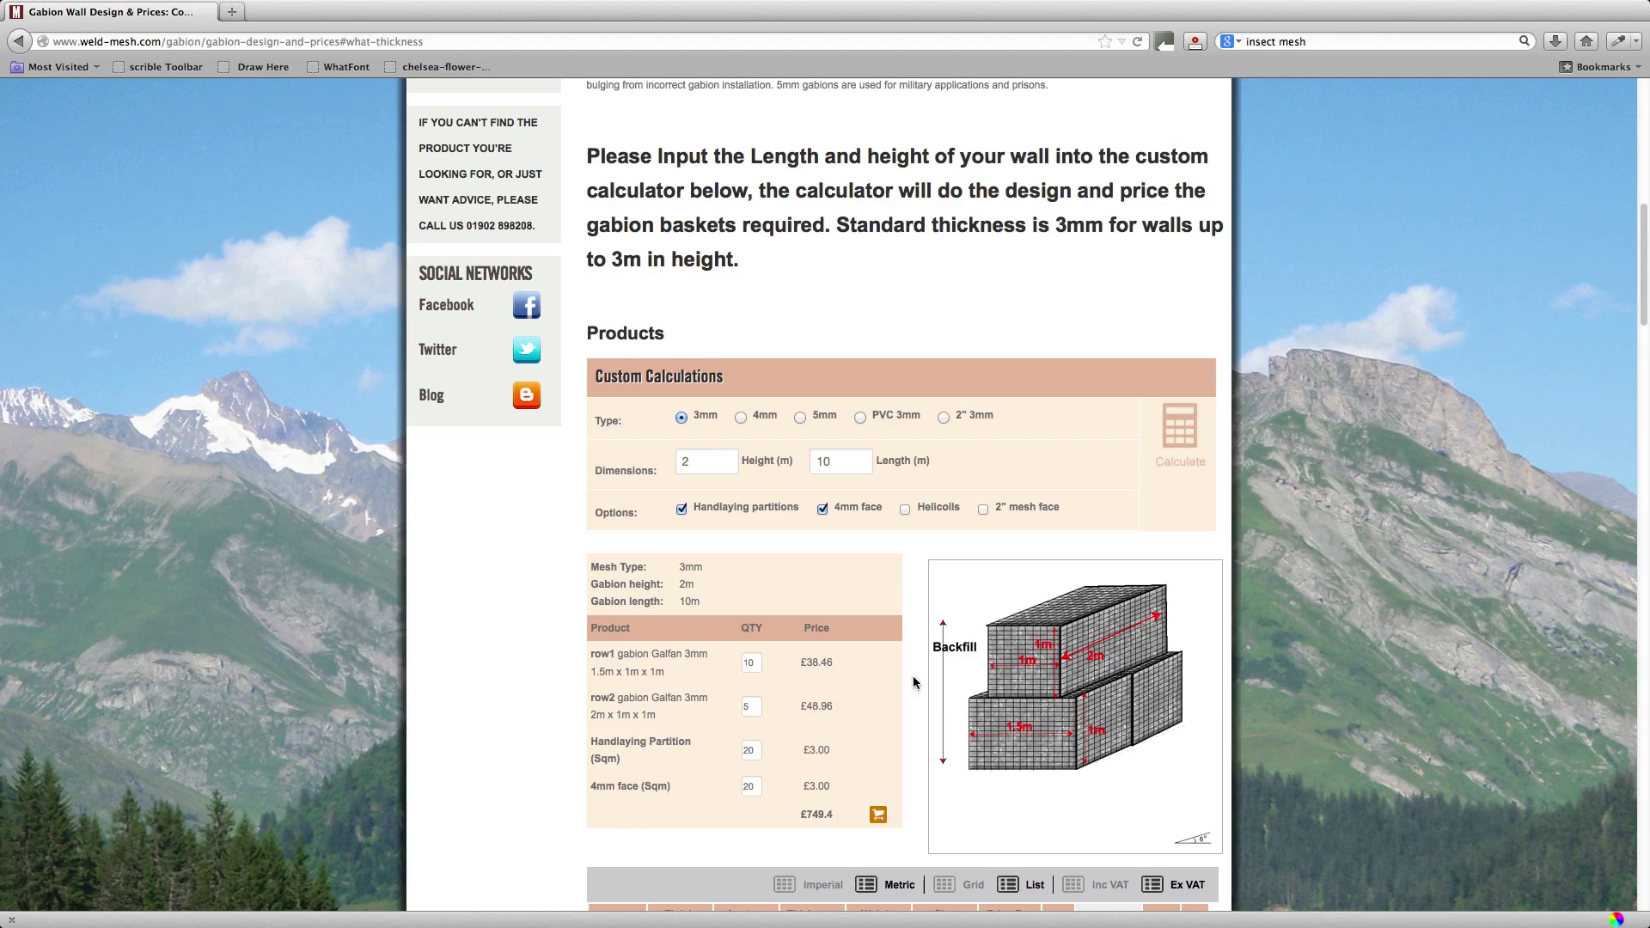
Remove 4mm face and partitions, recalculate to £629.4, and add the baskets to the basket
click(823, 510)
click(681, 510)
click(1172, 450)
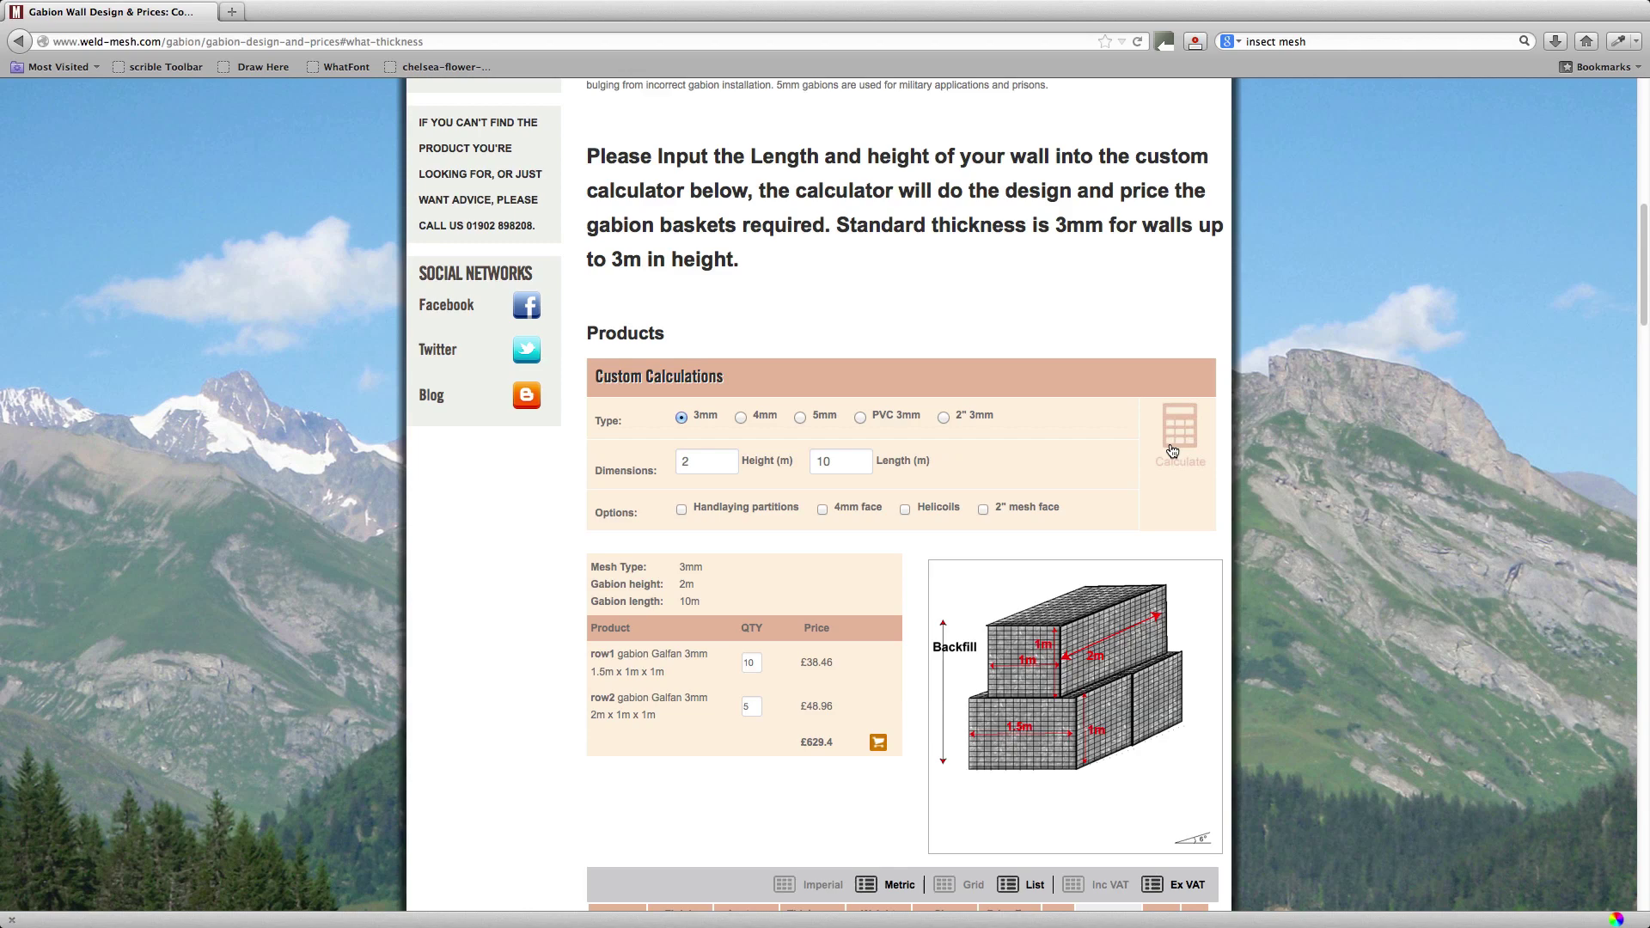
click(876, 744)
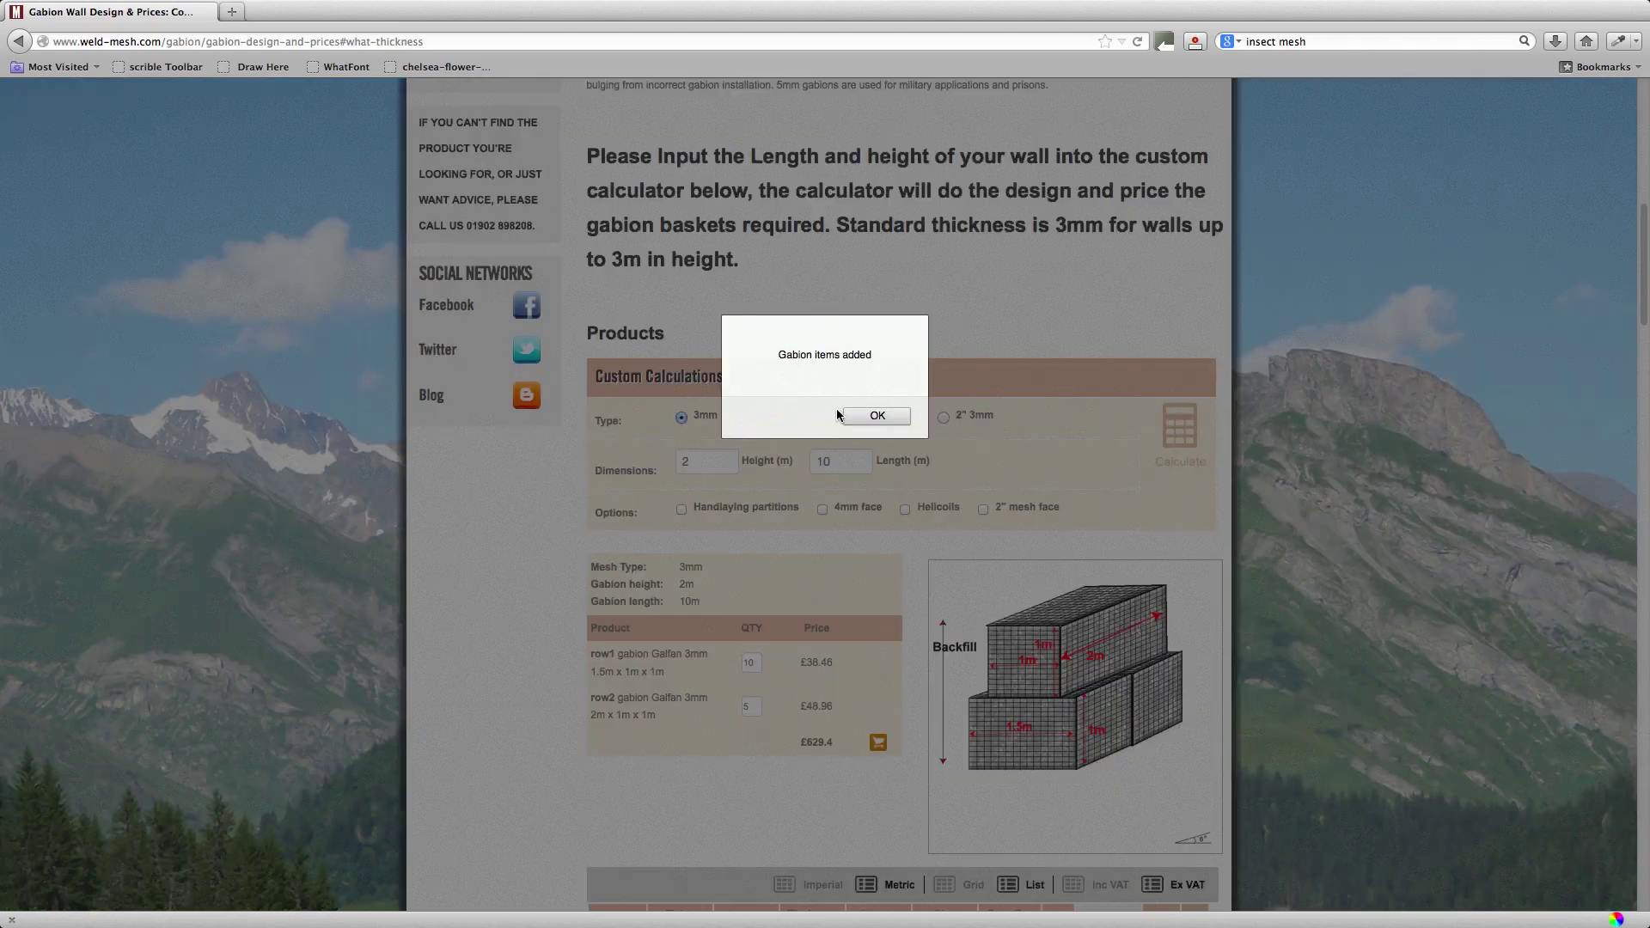
click(872, 415)
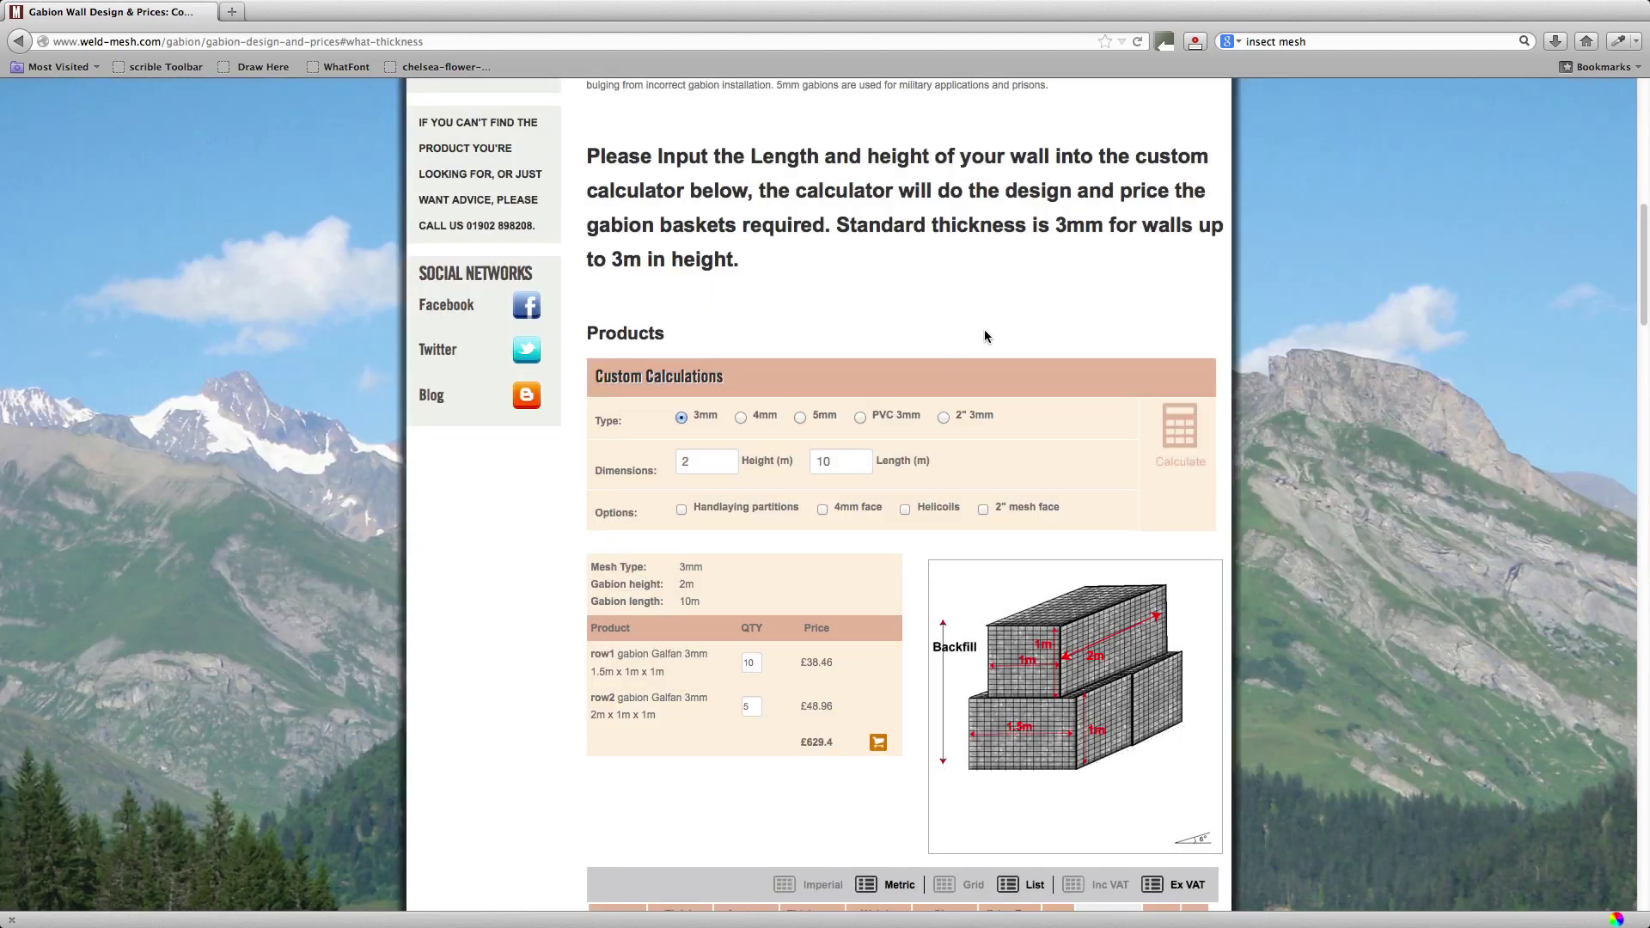
Check the basket's 10 × 1.5m and 5 × 2m Galfan baskets, £755.28, then hide it
scroll(1008, 277, up, 6)
scroll(1008, 277, up, 3)
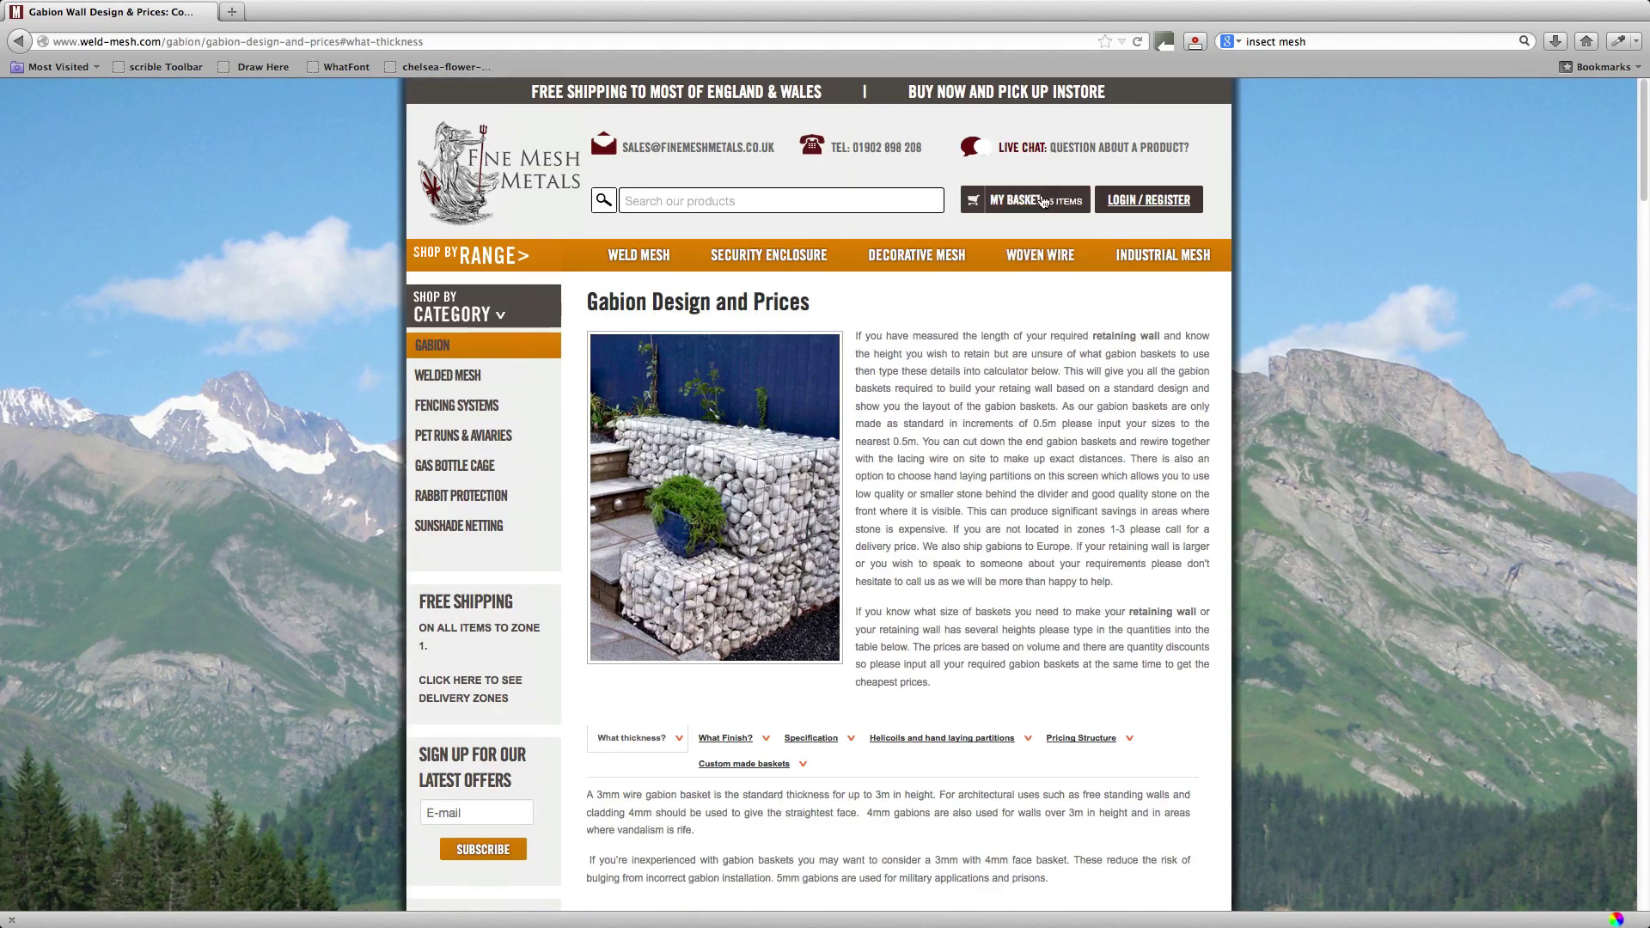
mouse_move(1036, 199)
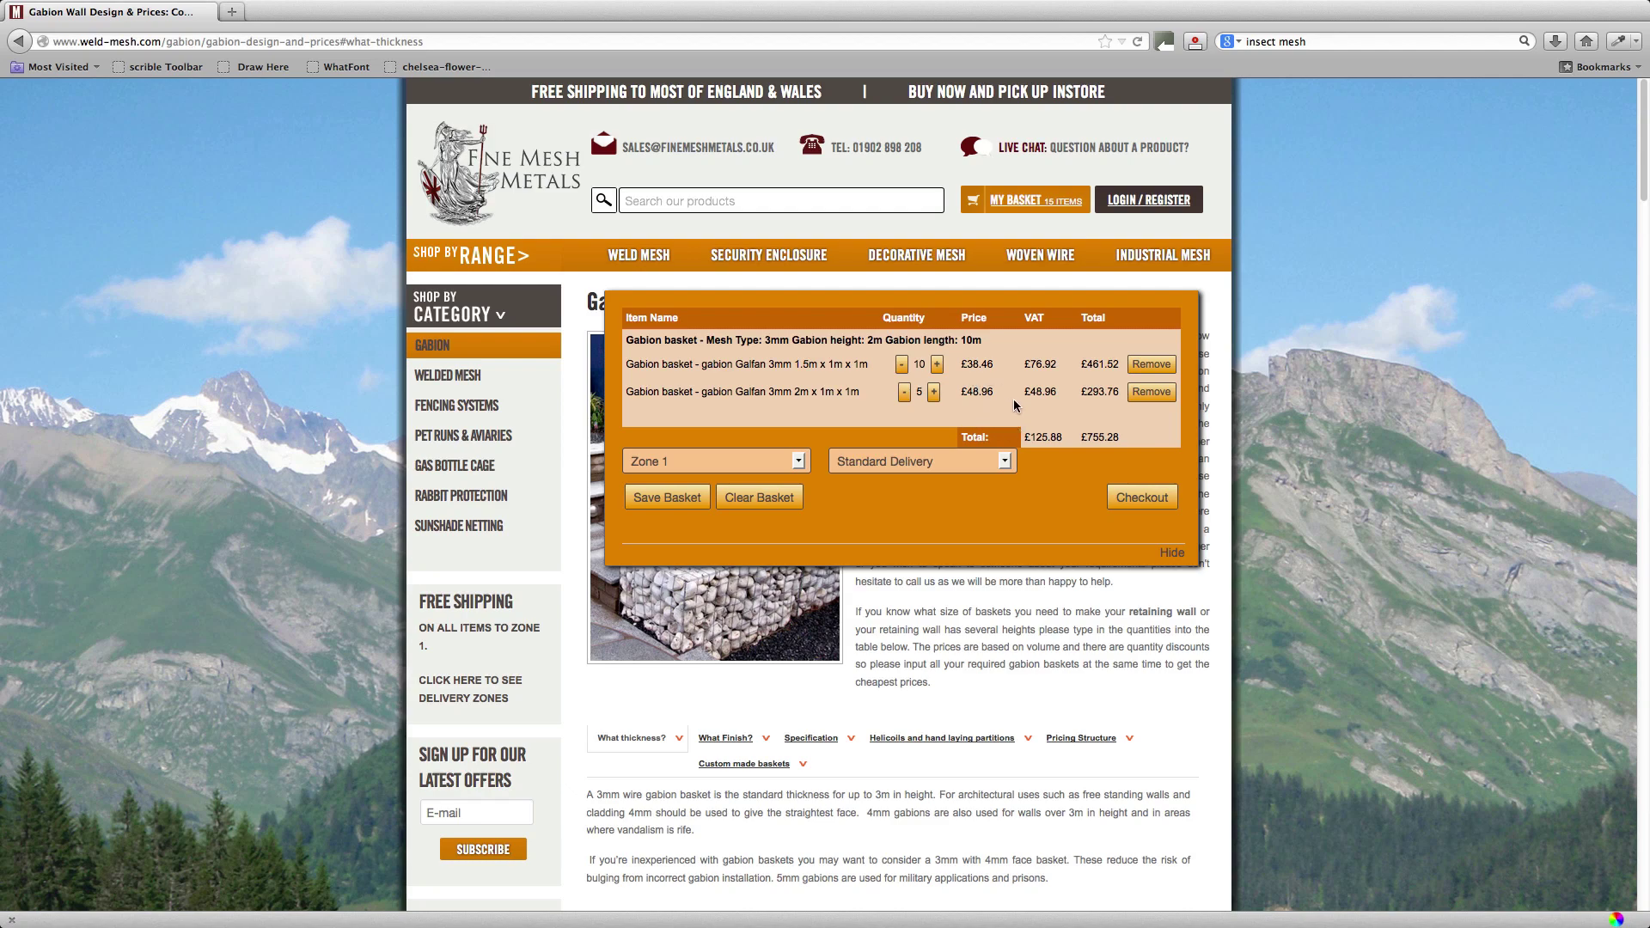
click(1172, 555)
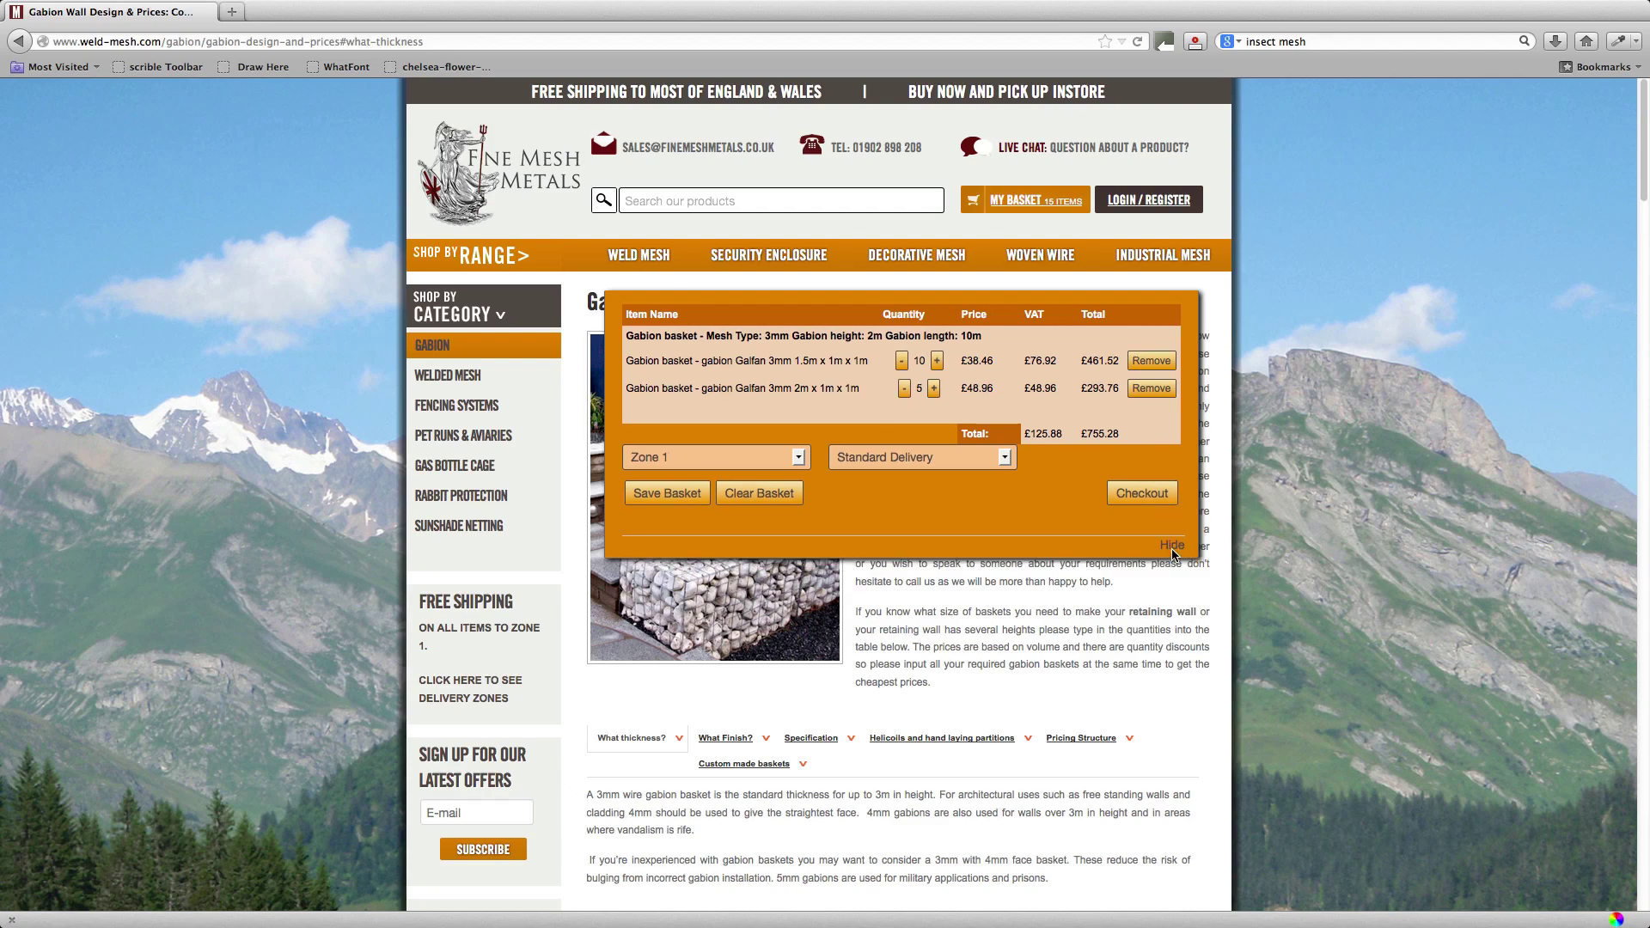
Change the wall to 1 m high and 20 m long and recalculate to £477.9
scroll(1046, 644, down, 10)
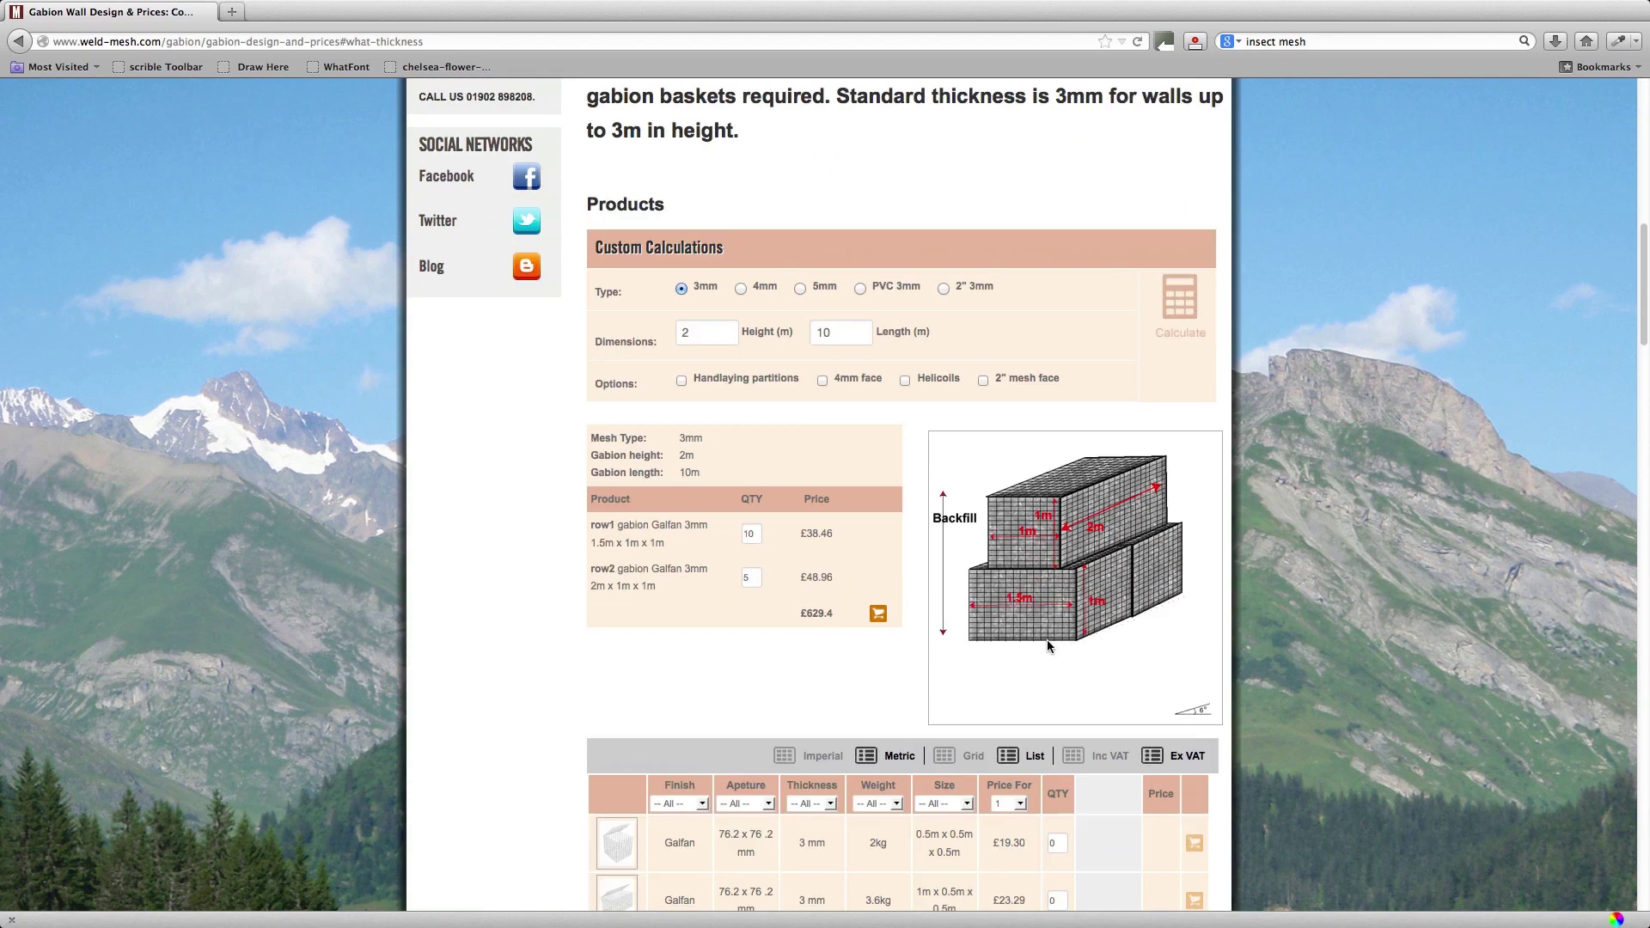
drag(710, 333, 653, 328)
text(1)
key(Tab)
text(20)
click(1193, 307)
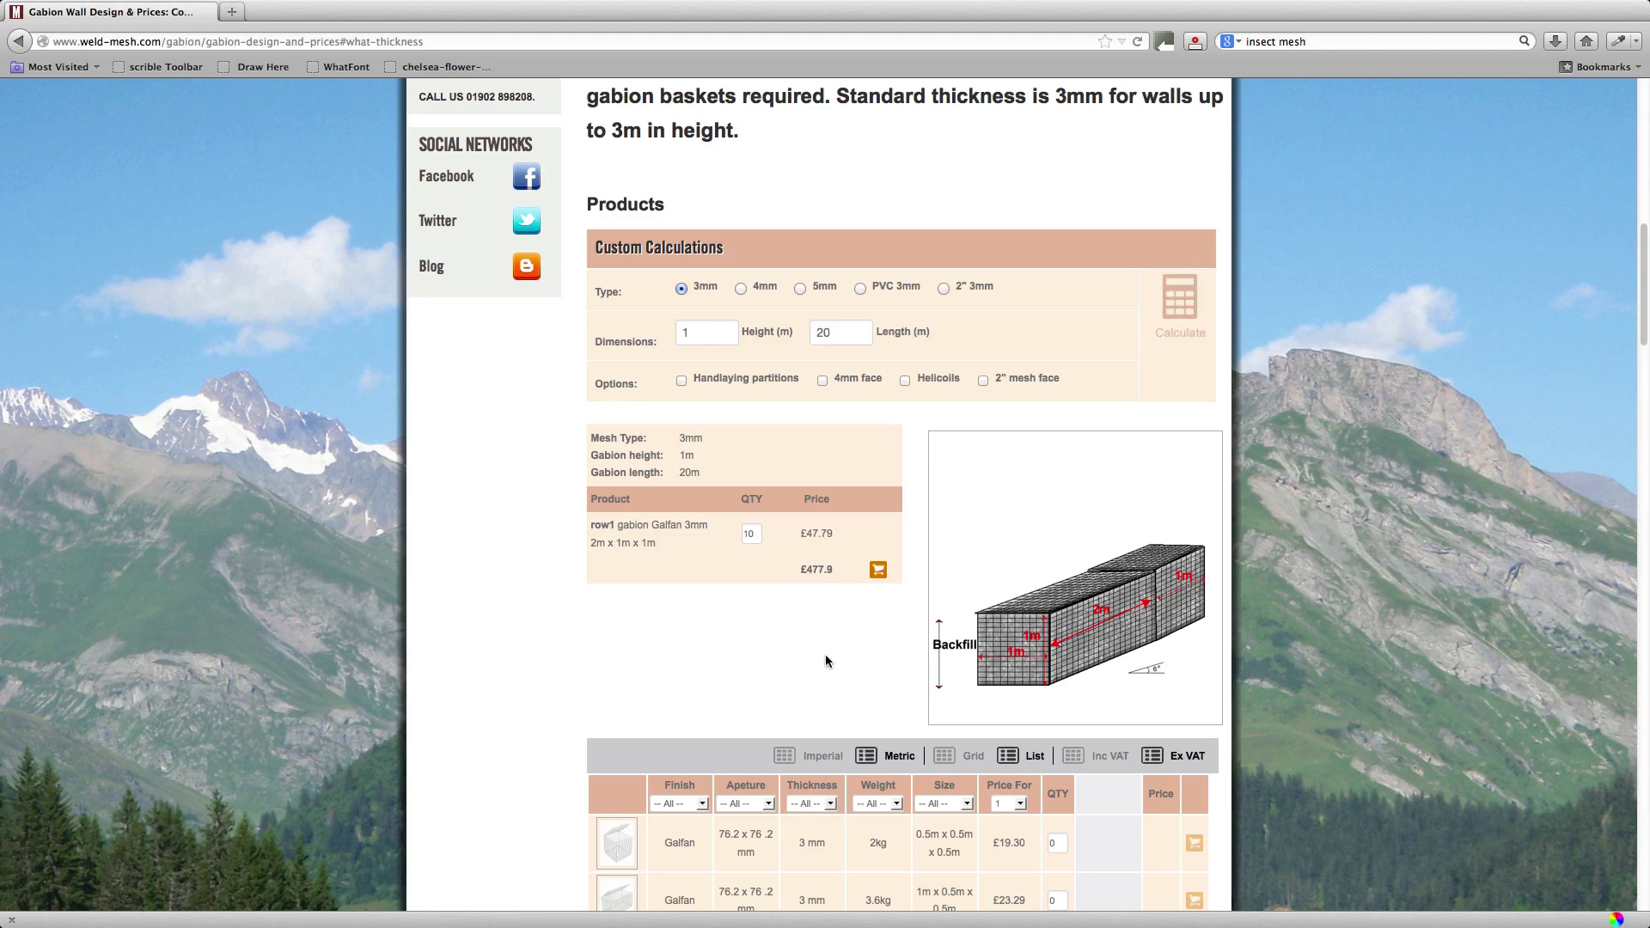
Add the ten 2m x 1m x 1m baskets and open the basket showing £1,307.70
click(877, 571)
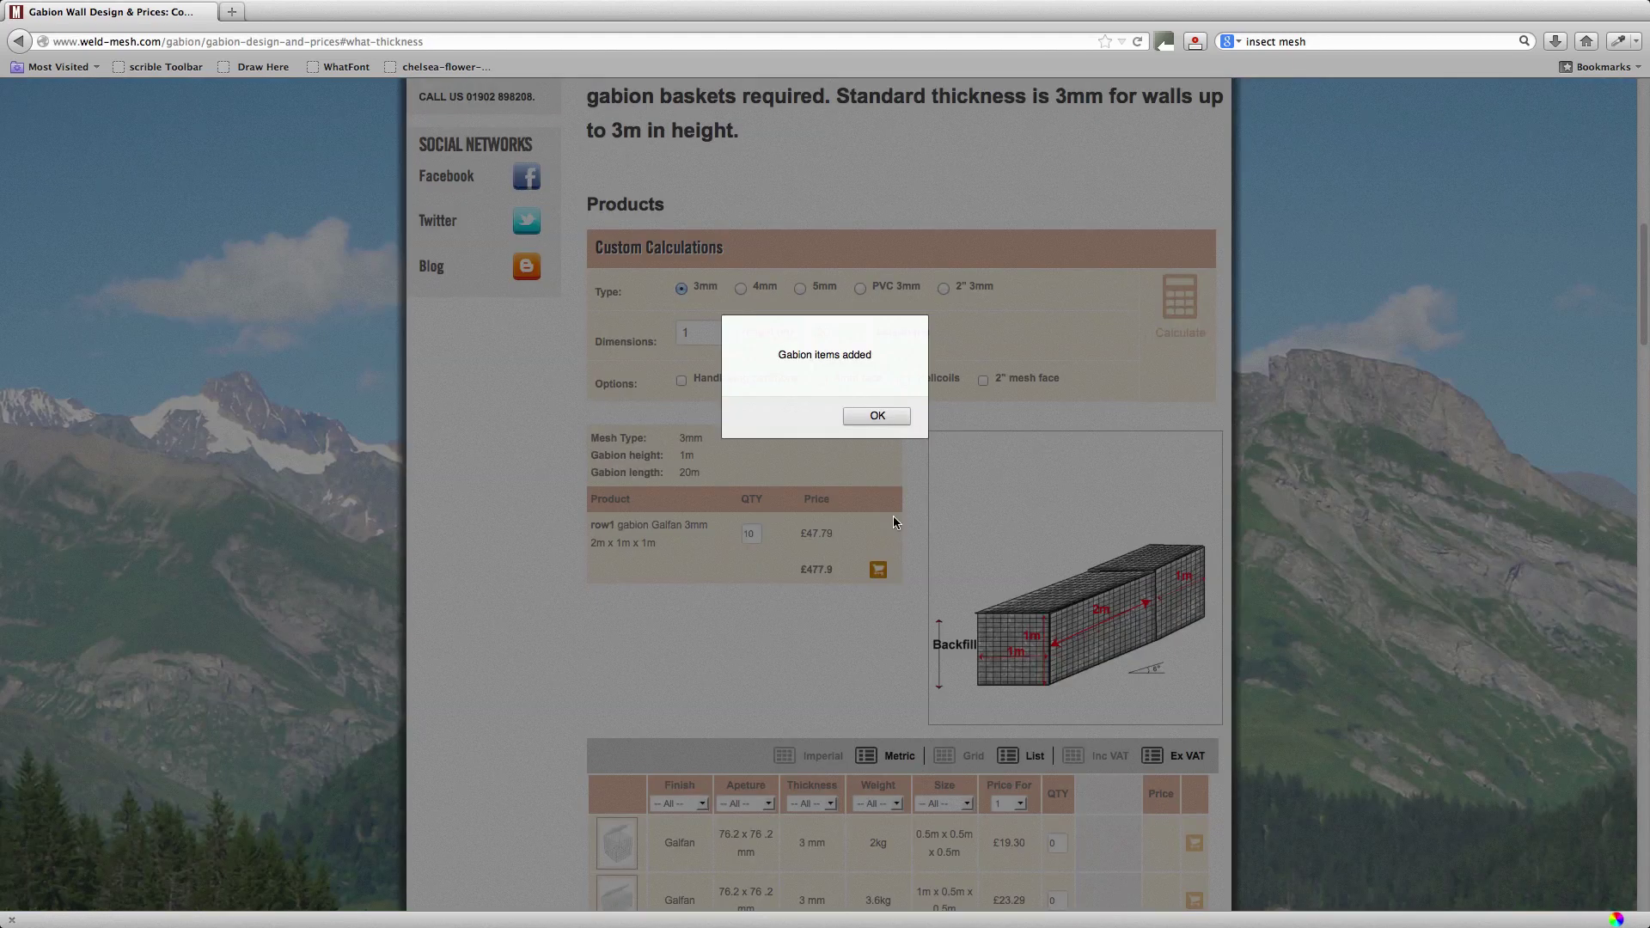
click(889, 417)
scroll(941, 395, up, 10)
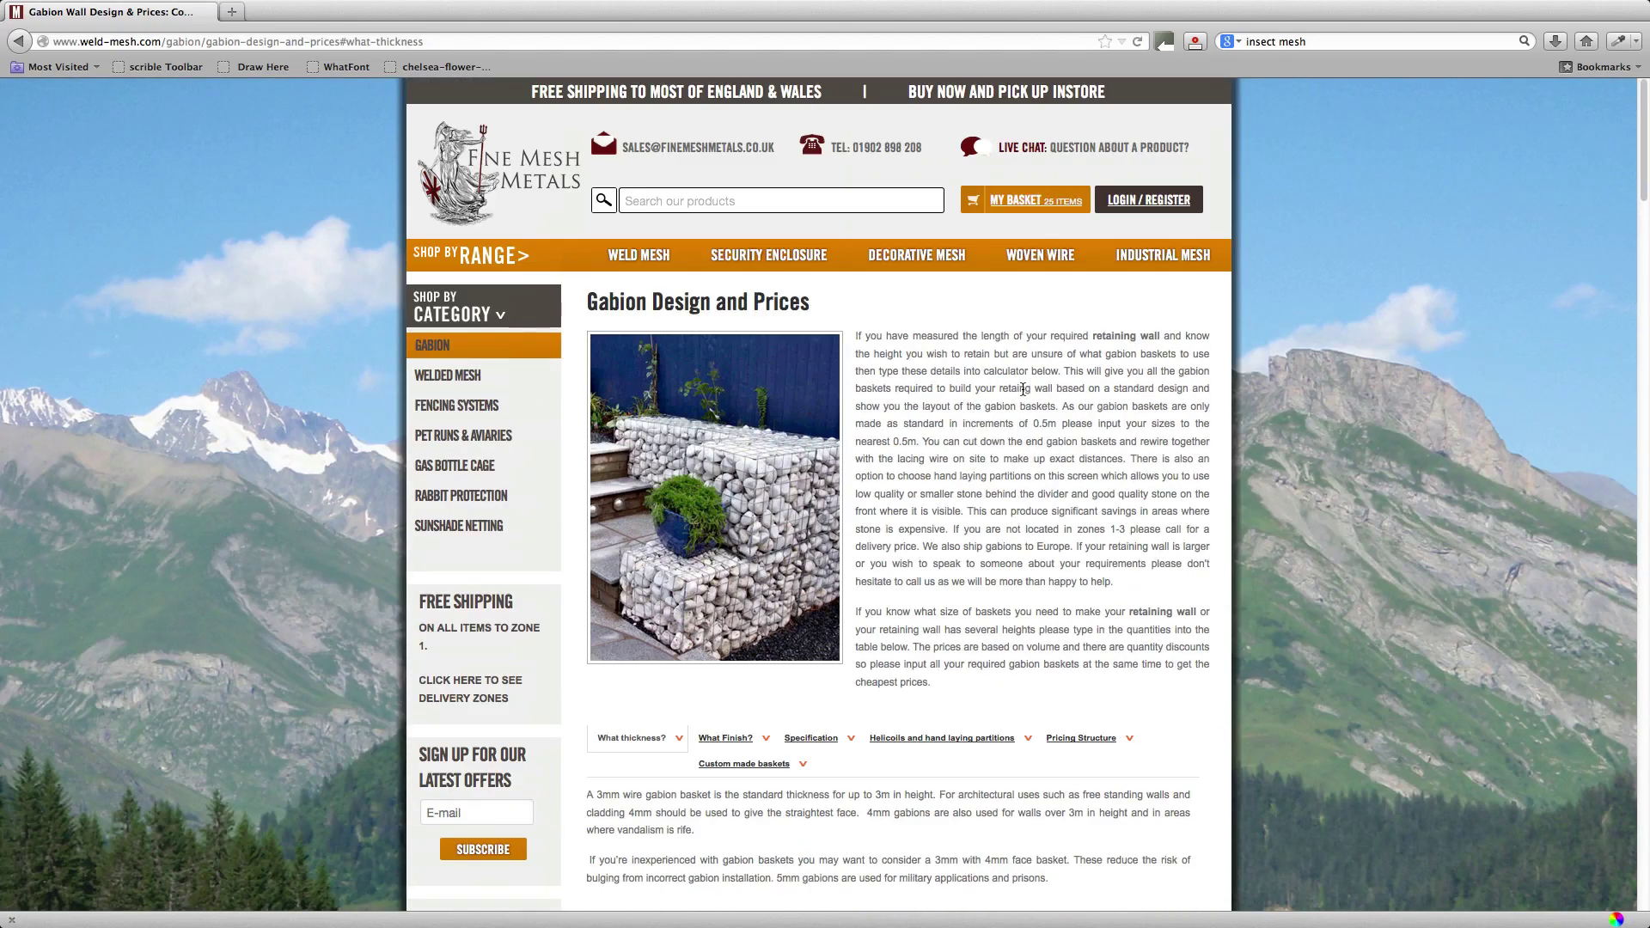
click(1054, 203)
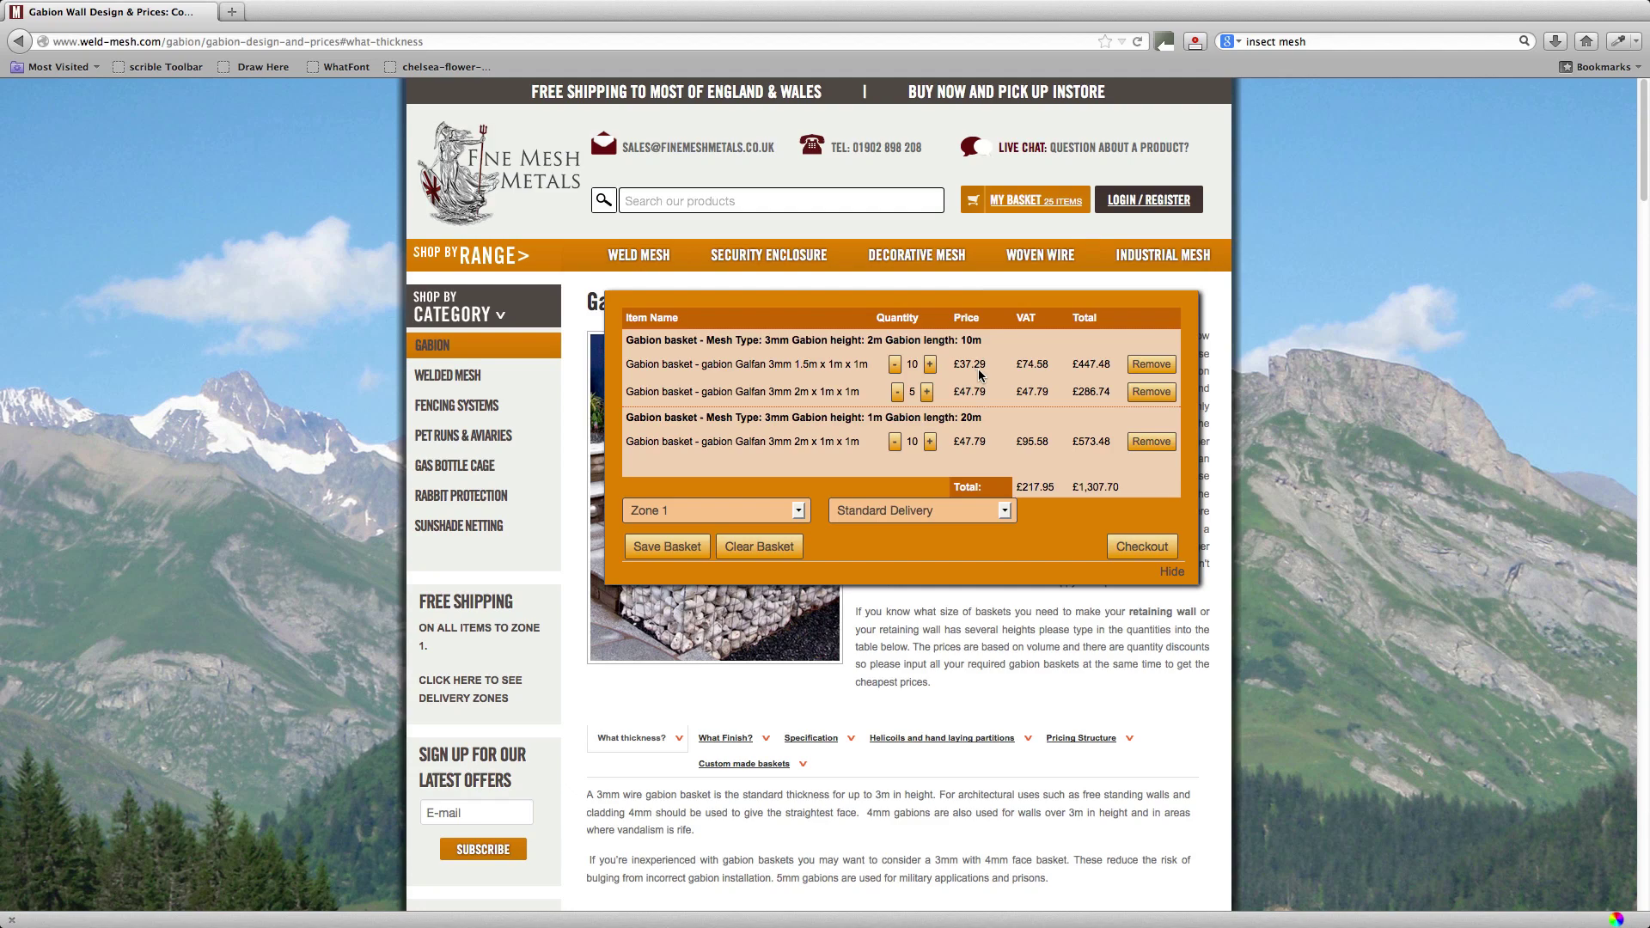
Close the basket panel and scroll down the Gabion Design and Prices page and back up
click(760, 548)
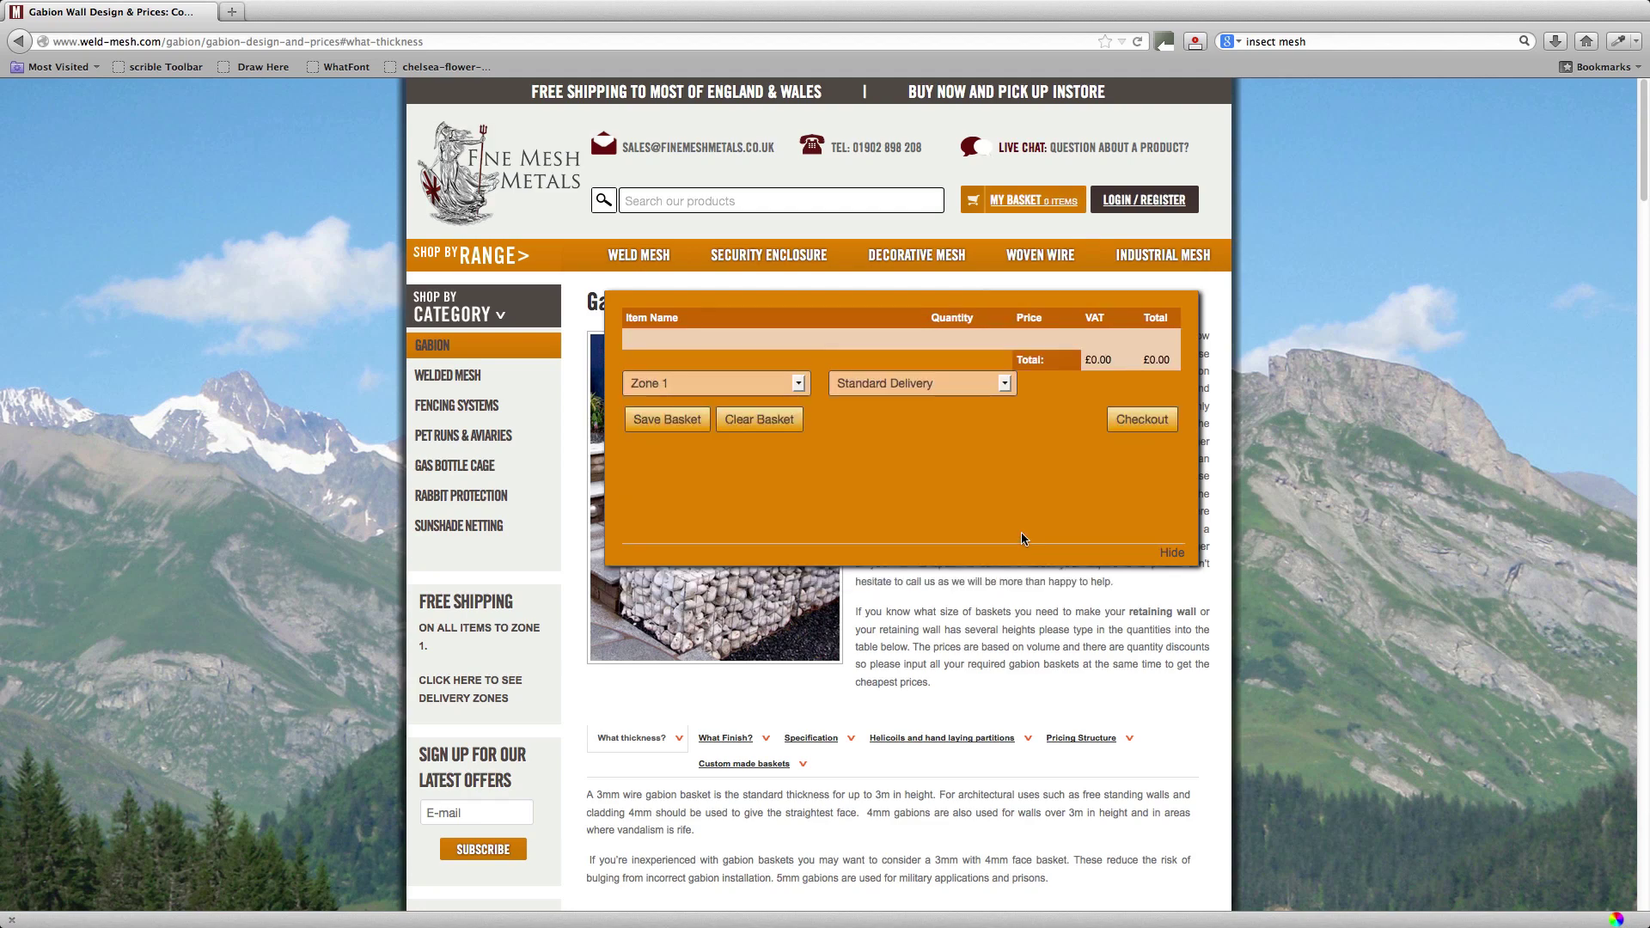
click(1172, 553)
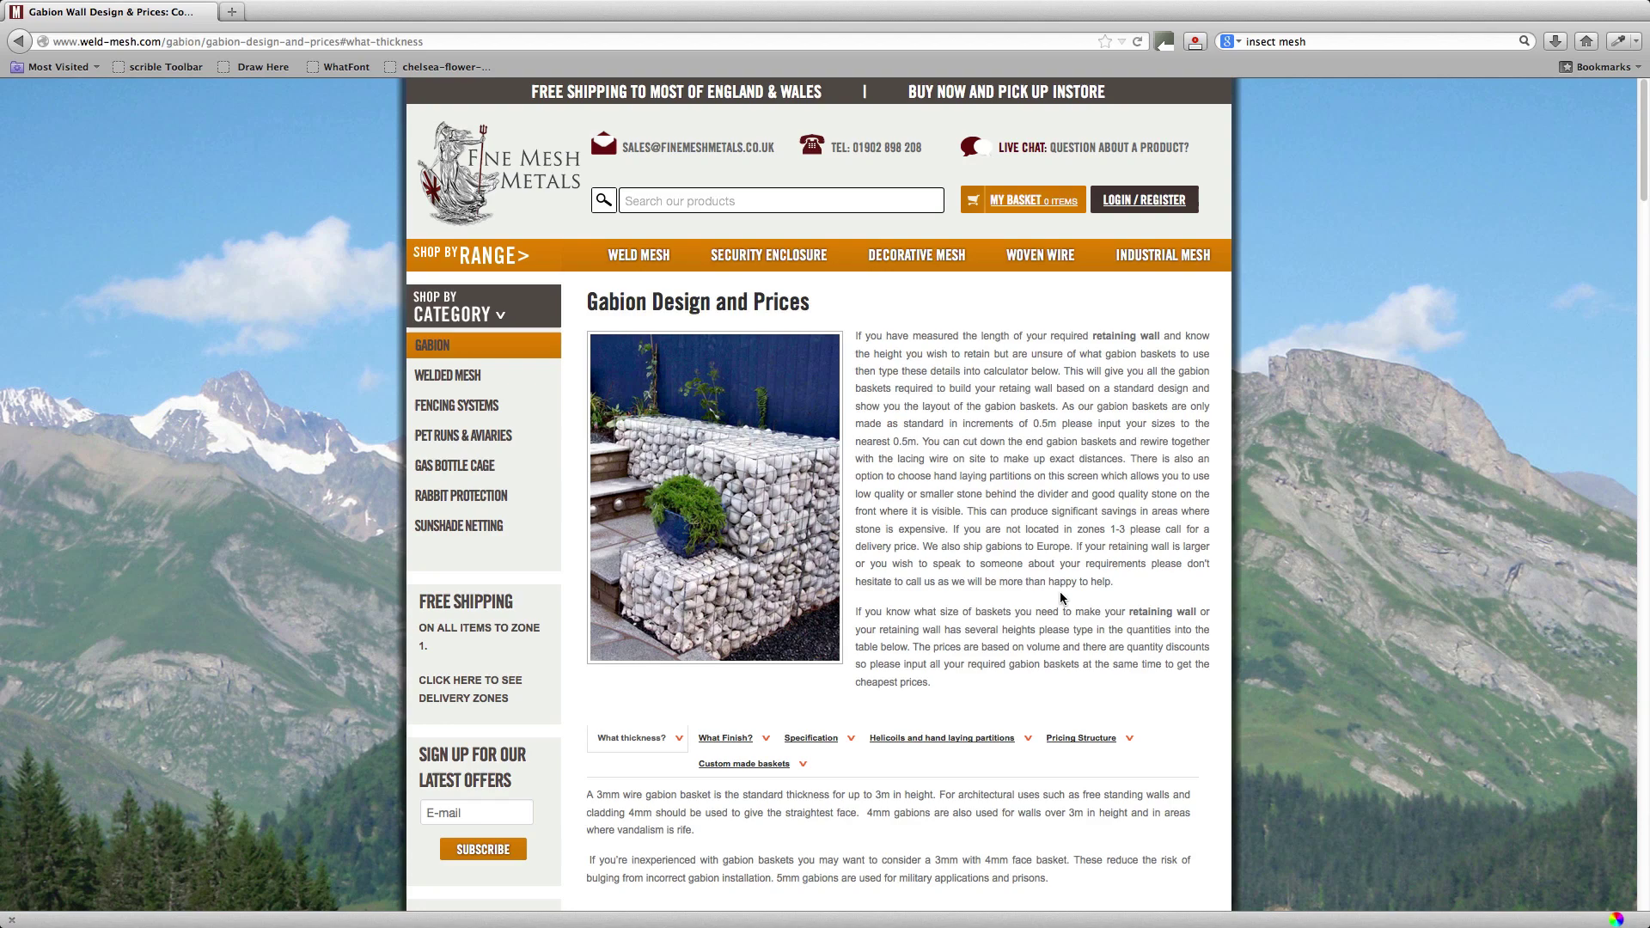
scroll(1060, 591, down, 6)
scroll(1061, 593, down, 2)
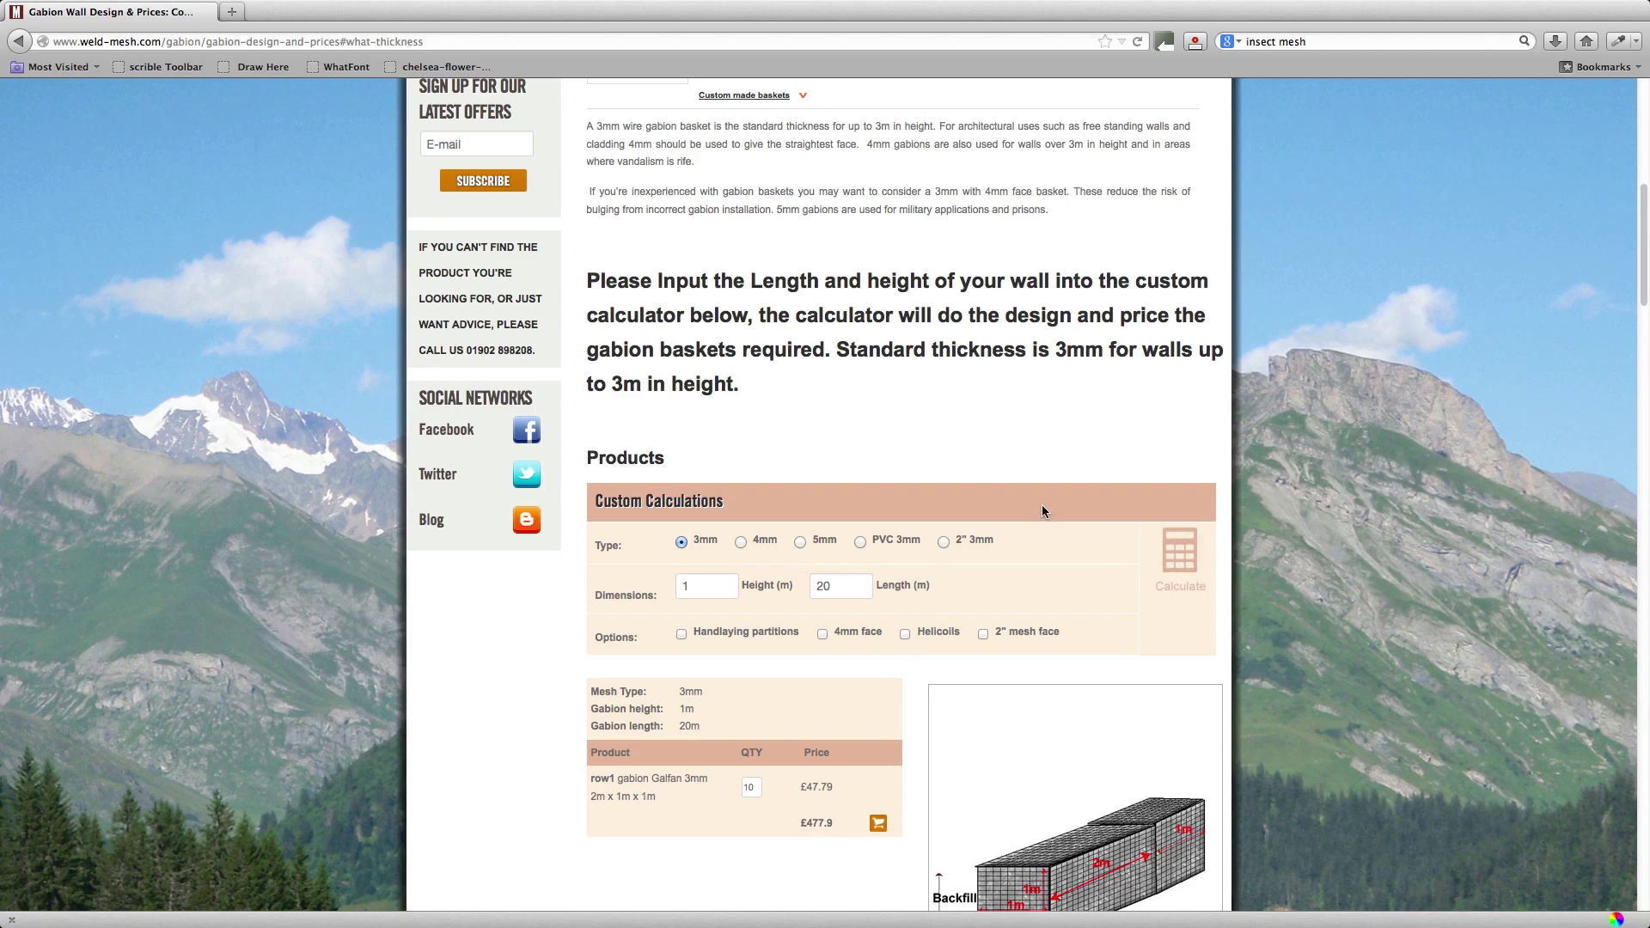
scroll(1042, 504, up, 8)
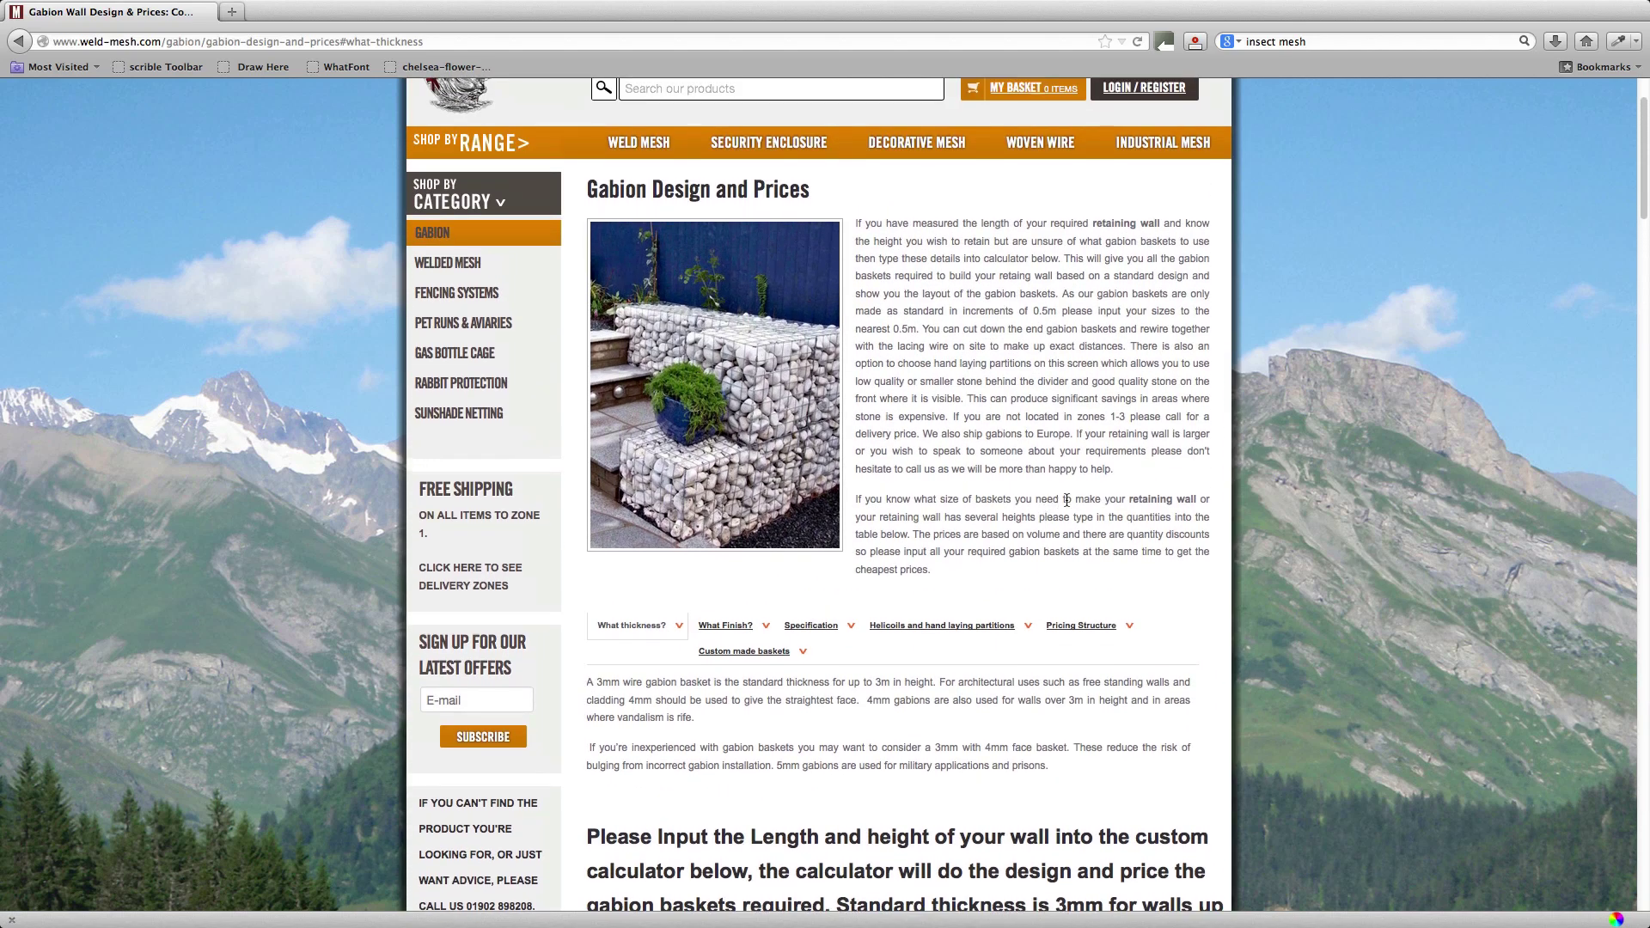
mouse_move(636, 144)
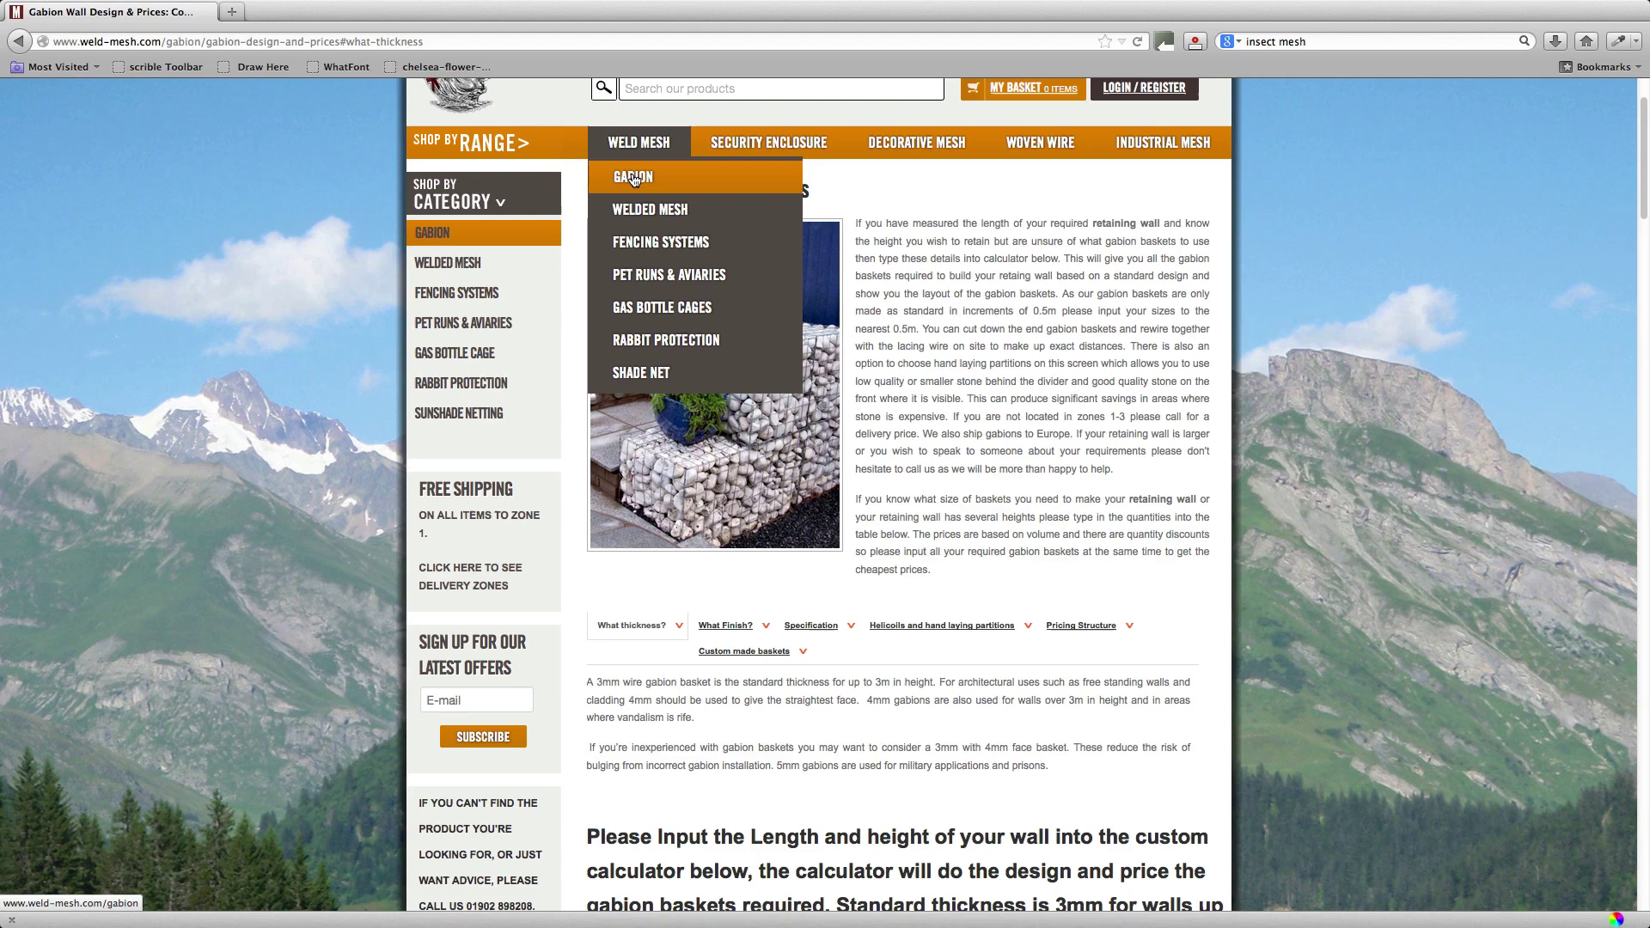
mouse_move(487, 235)
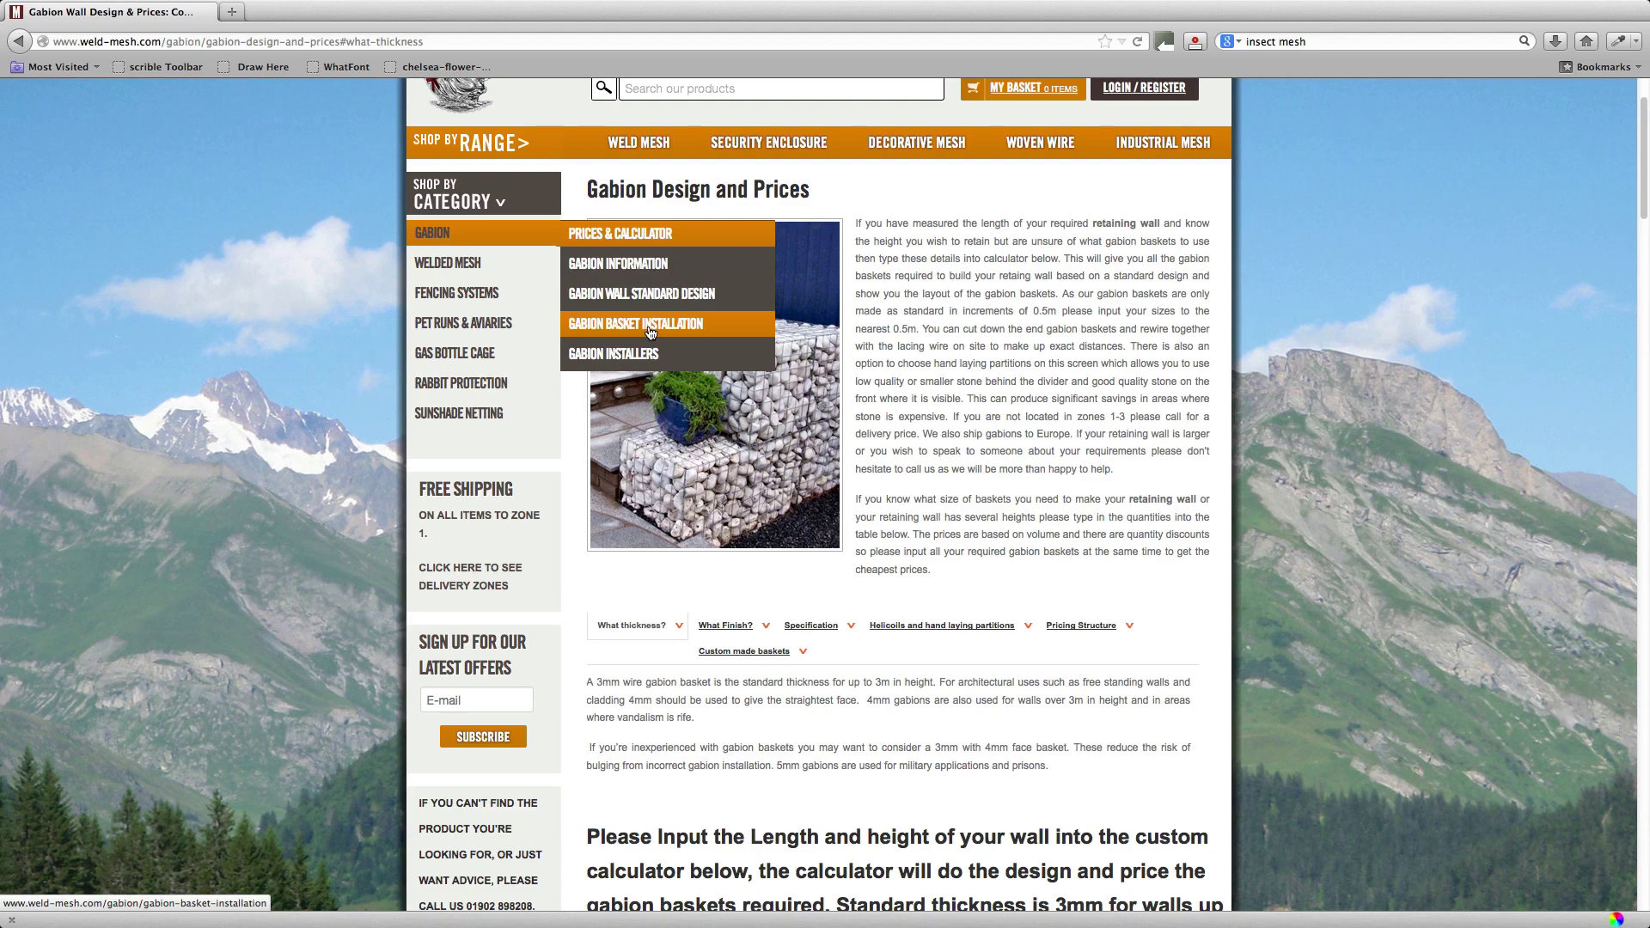
scroll(1039, 412, down, 5)
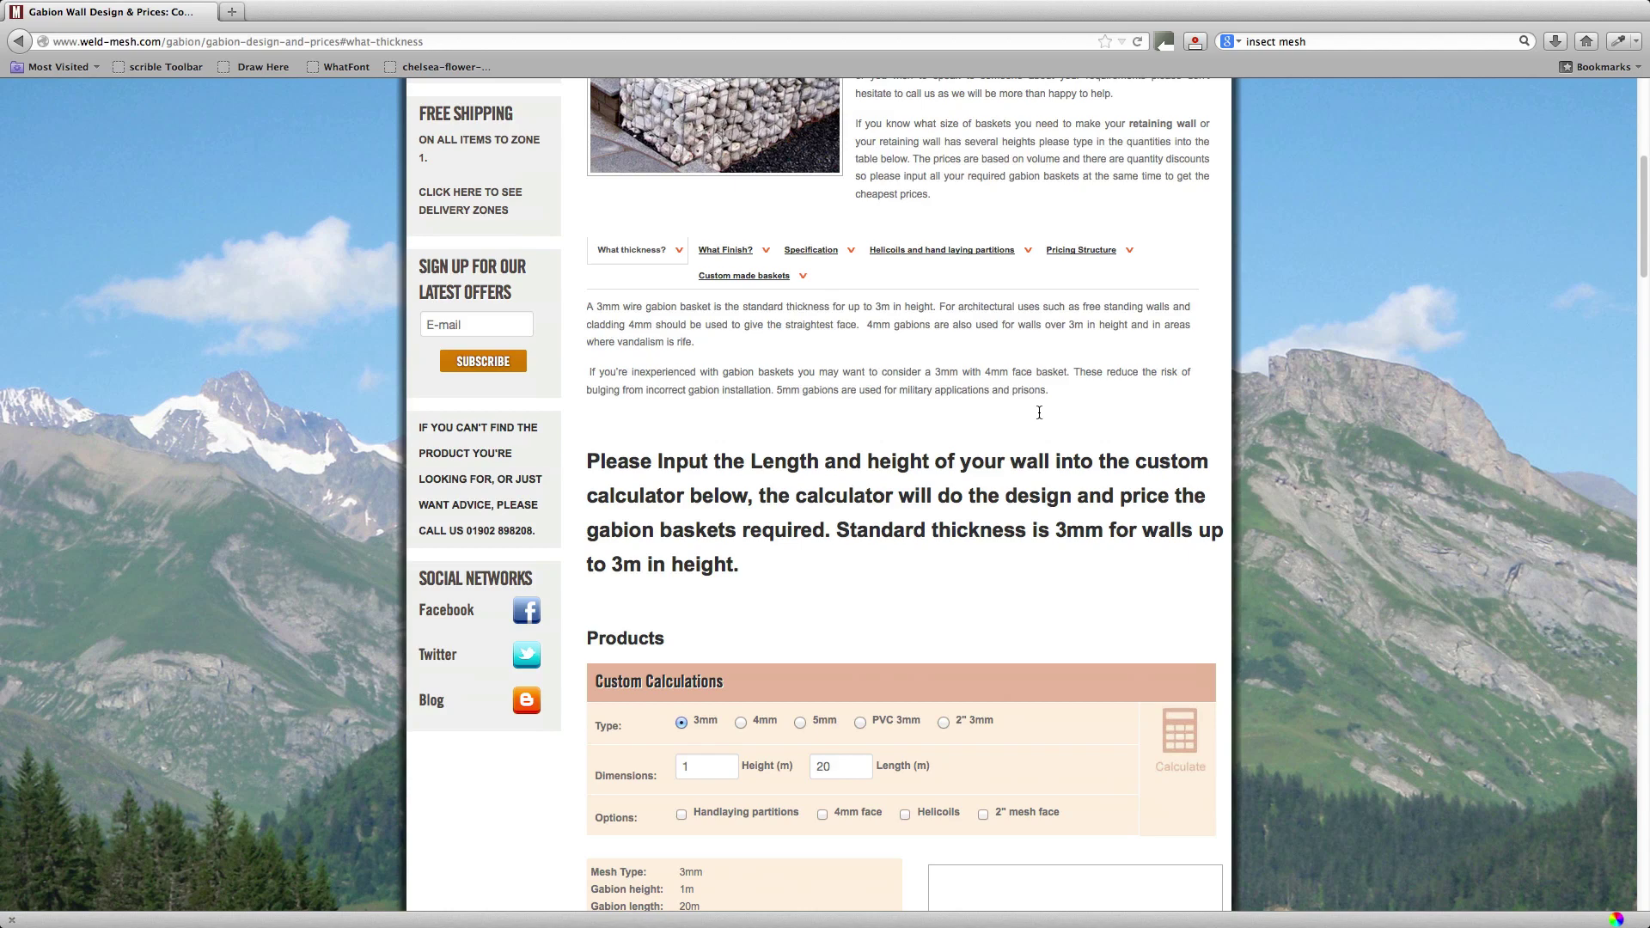
scroll(1039, 412, down, 4)
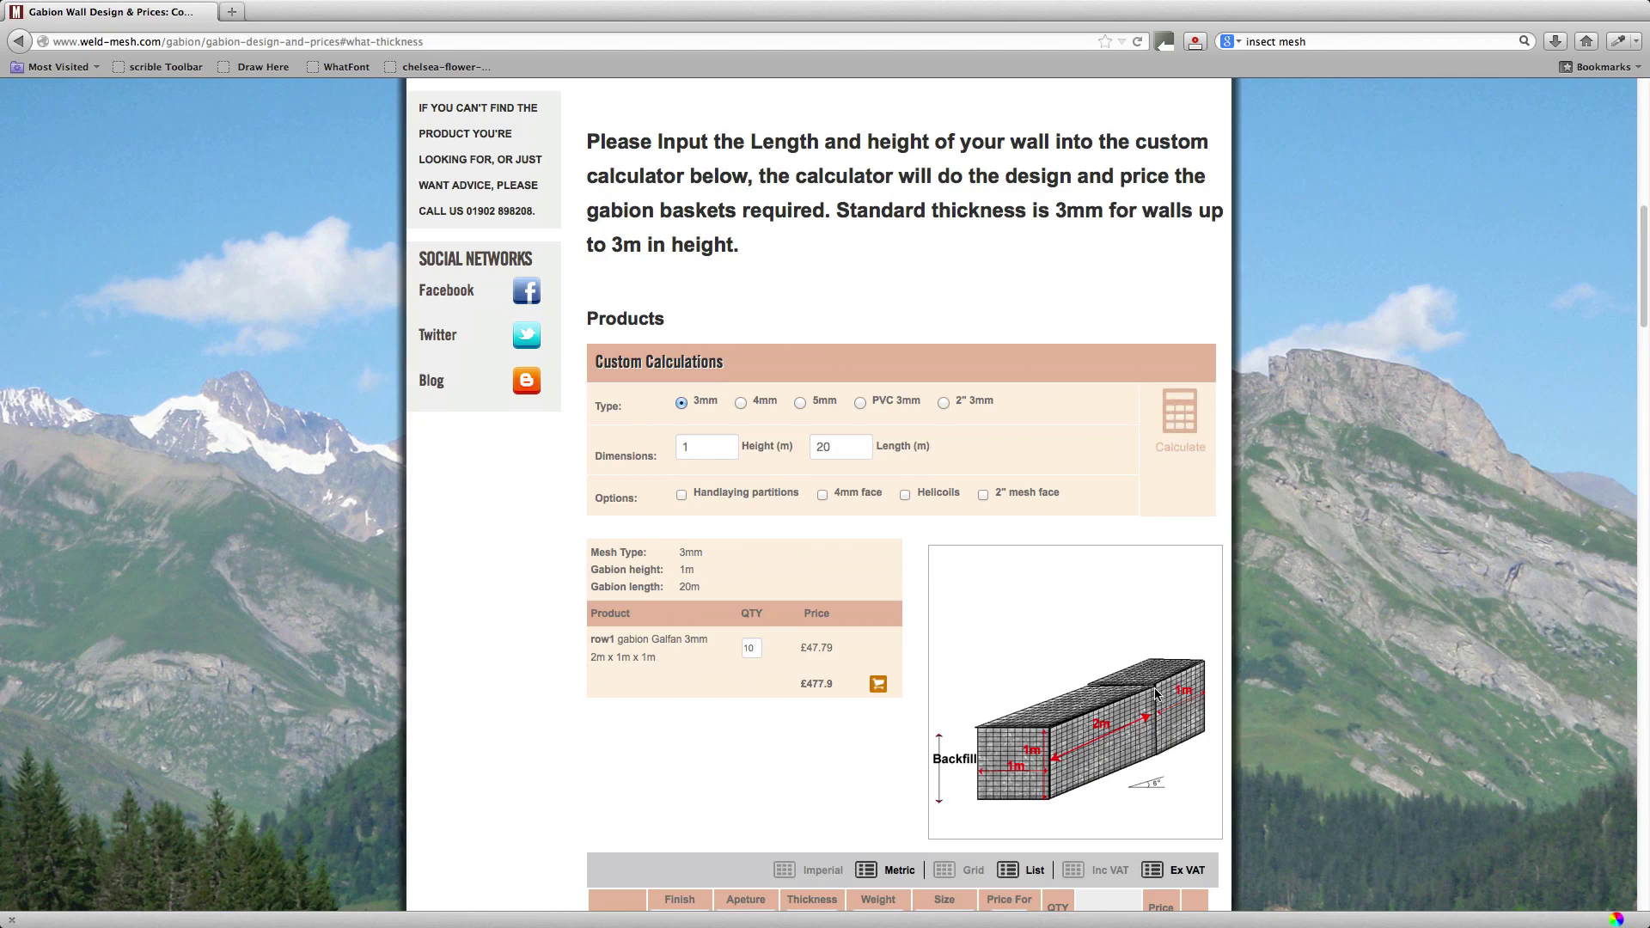
Change the wall height to 2.5 m, giving three basket rows totalling £1232.5
double_click(687, 446)
text(2.5)
click(1180, 417)
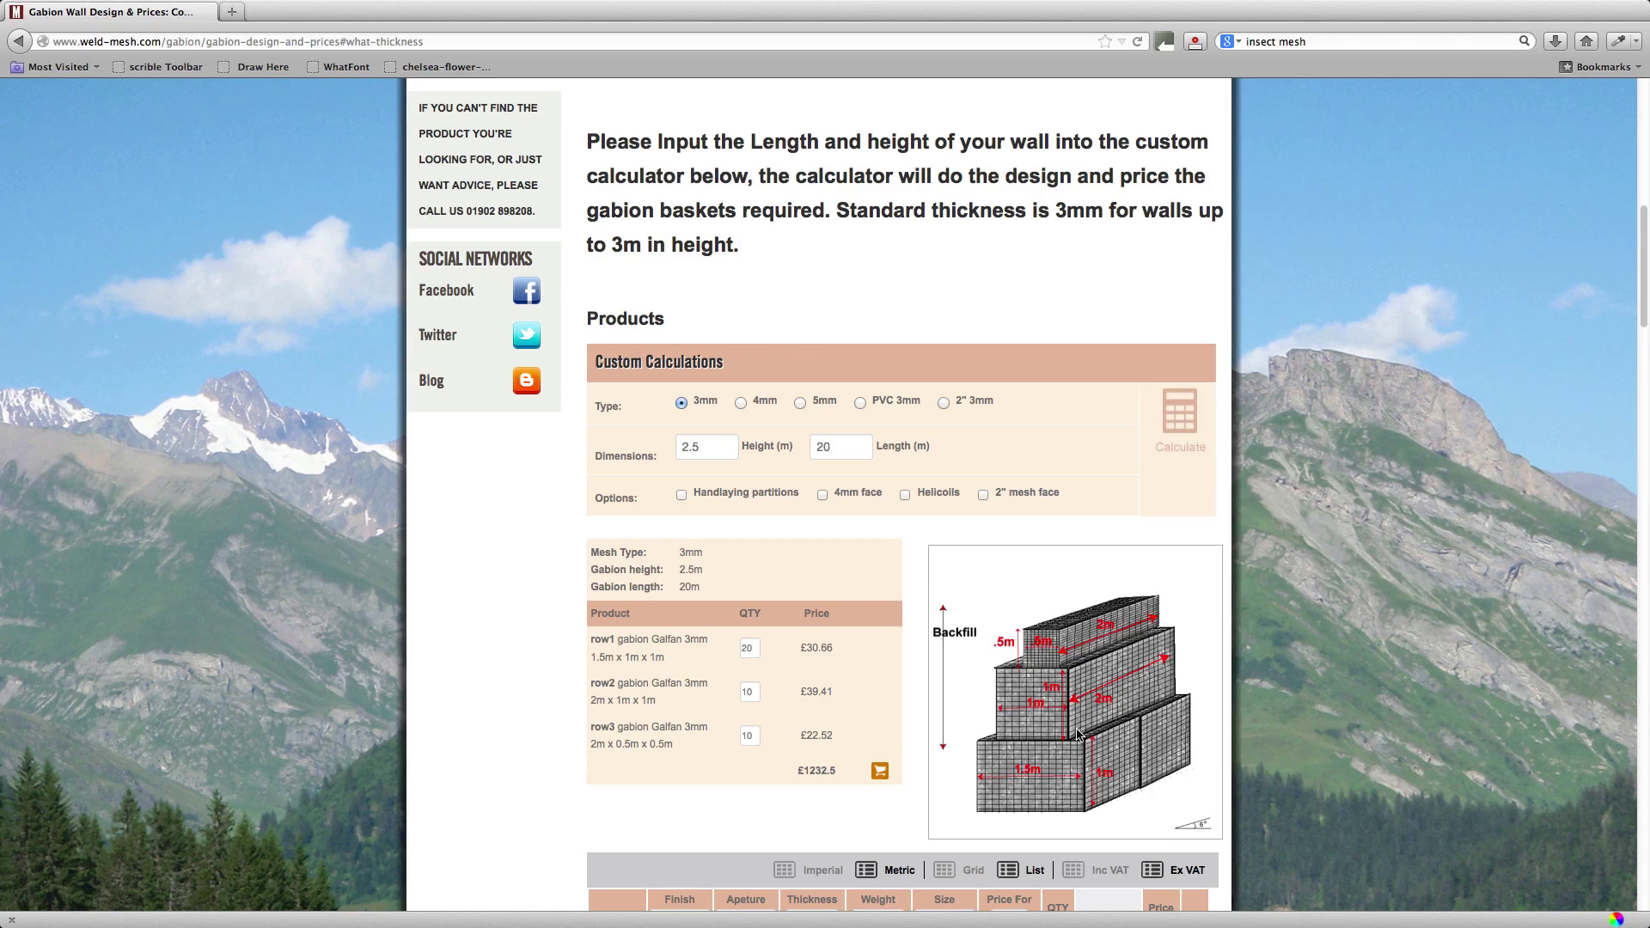
Change the wall height from 2.5 m to 3 m, repricing it at £1774
double_click(717, 446)
text(3)
click(1179, 417)
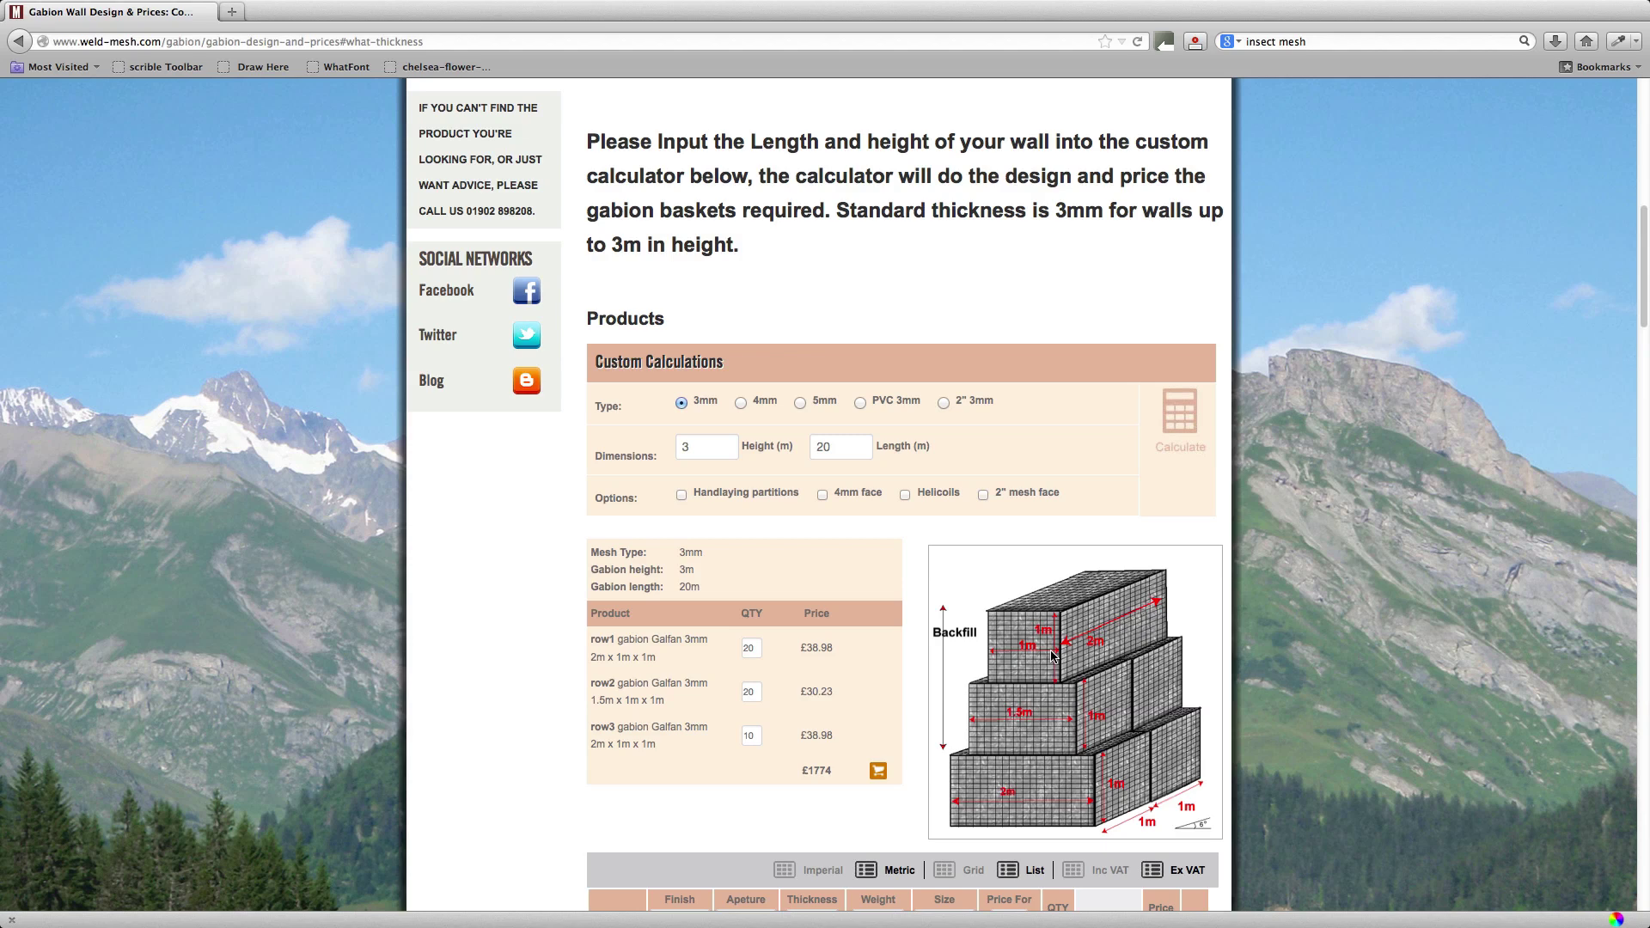
scroll(1052, 656, down, 1)
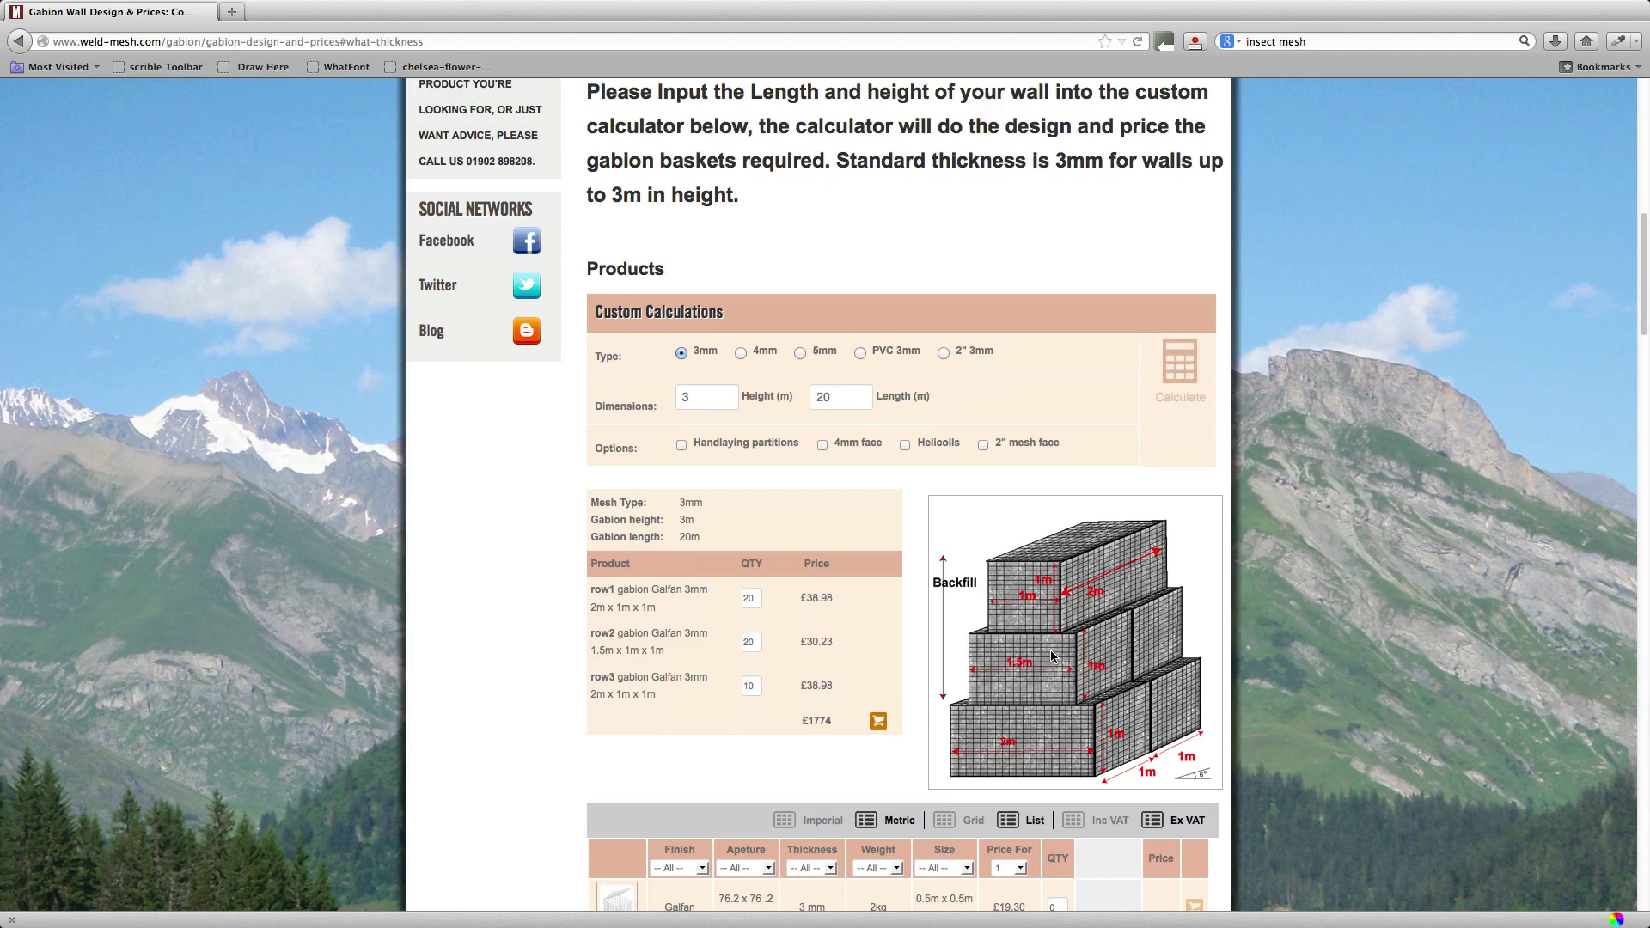
Reload the Gabion Prices & Calculator page from the GABION category menu
scroll(1050, 655, up, 10)
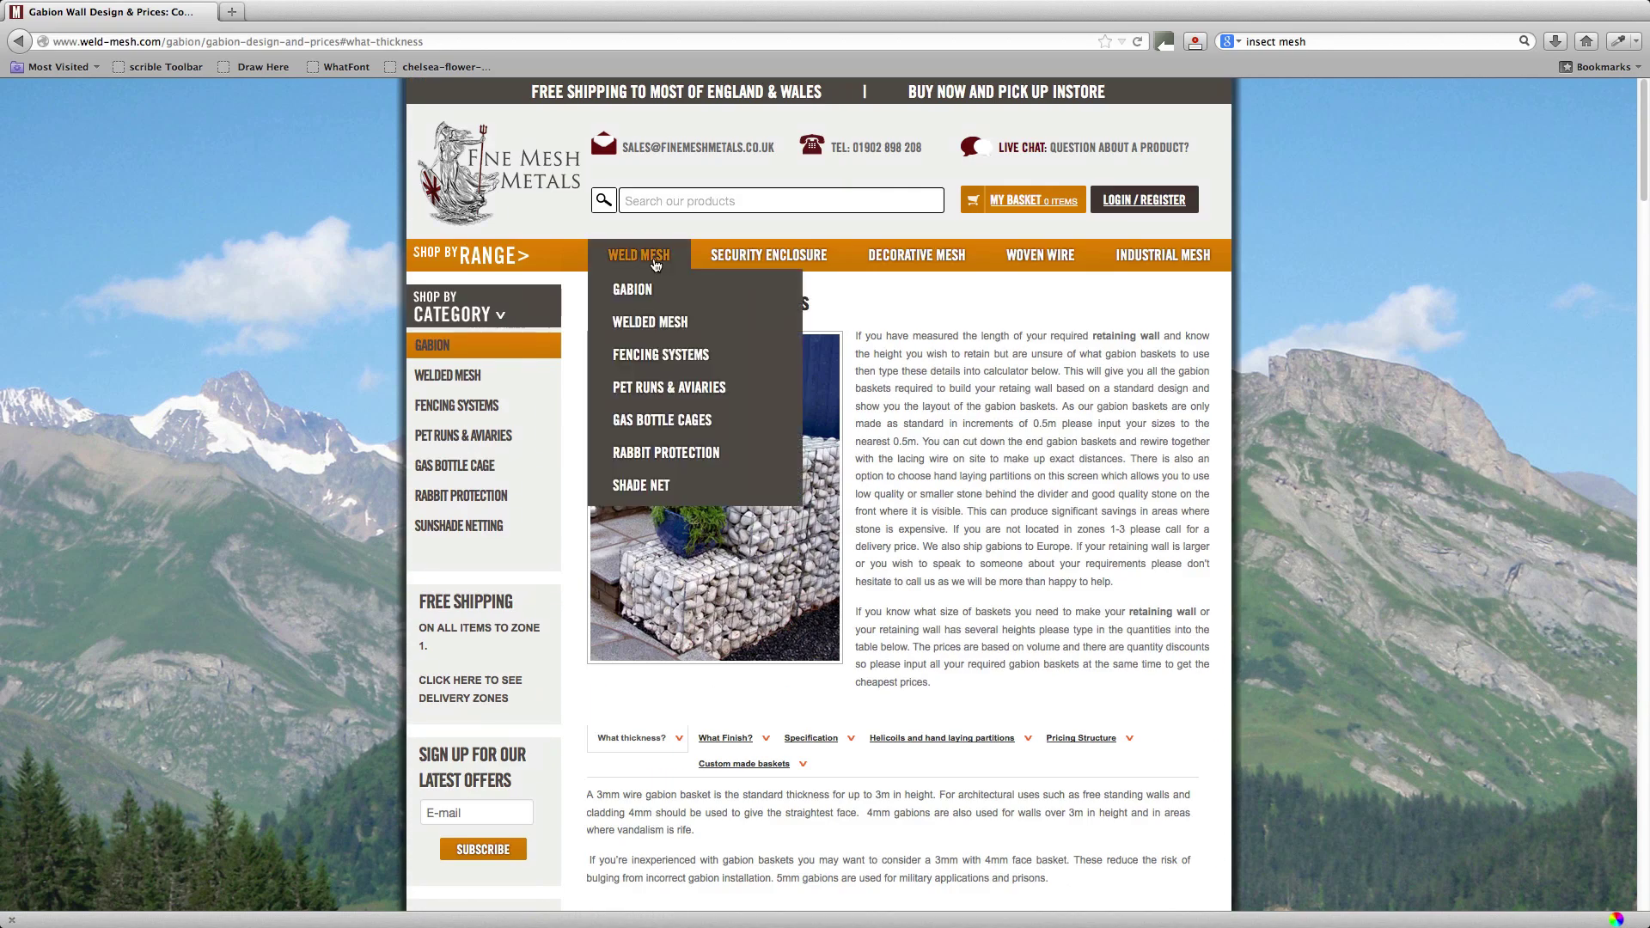
mouse_move(541, 346)
click(596, 347)
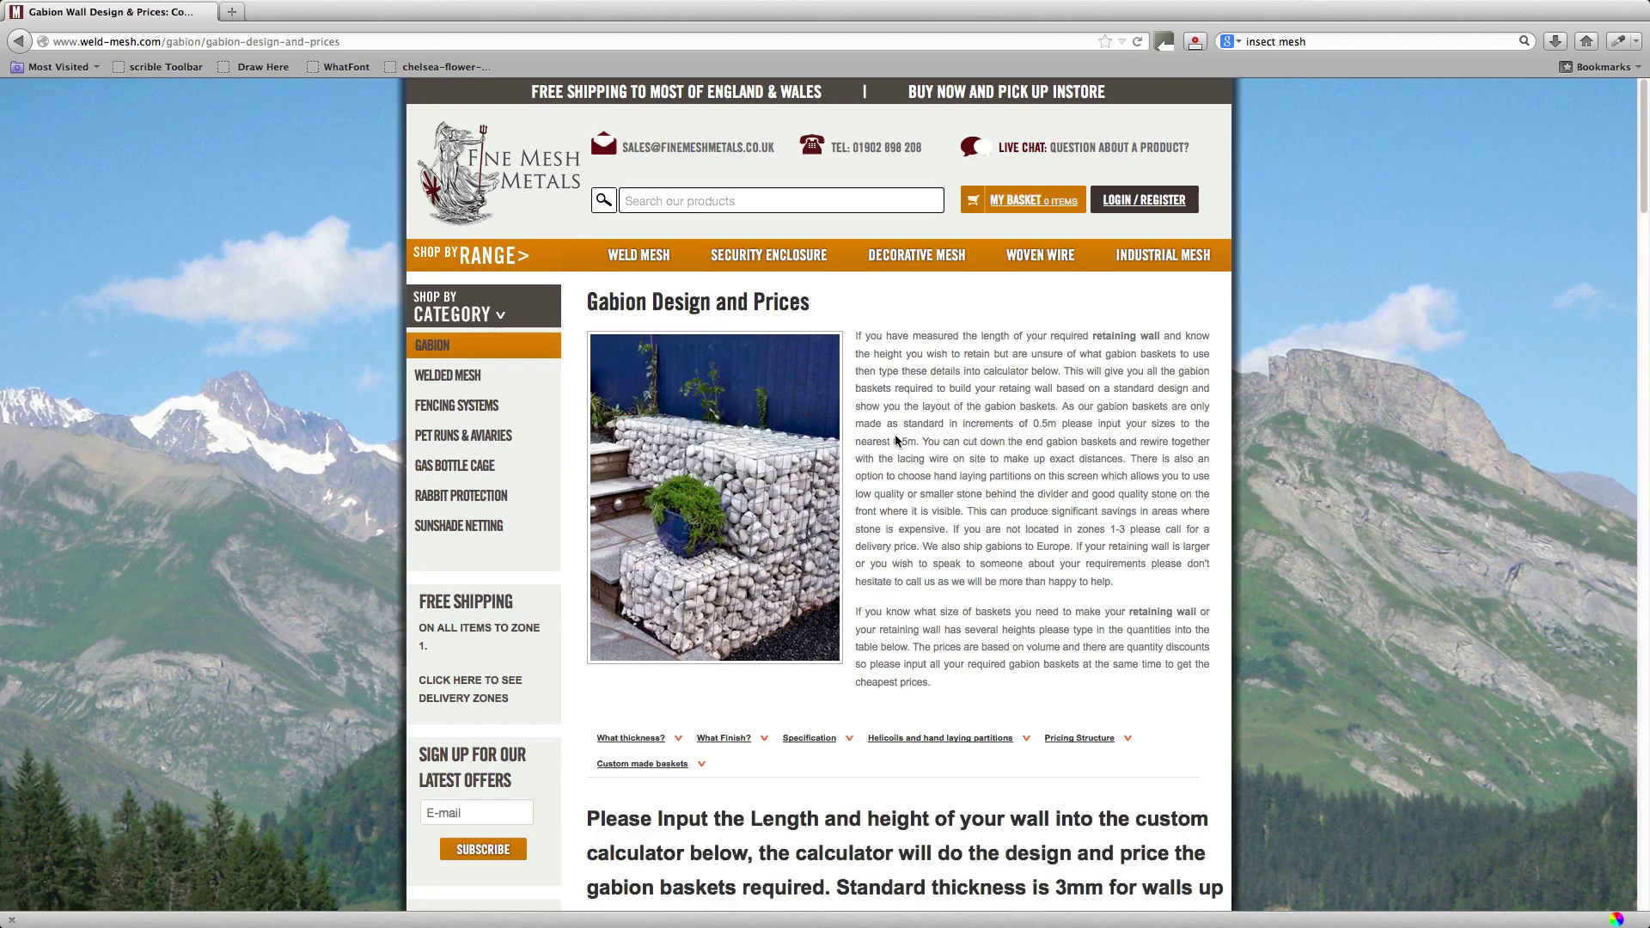
Scroll through the full gabion price table down to the mattress rows and back up
scroll(946, 451, down, 10)
scroll(957, 459, down, 1)
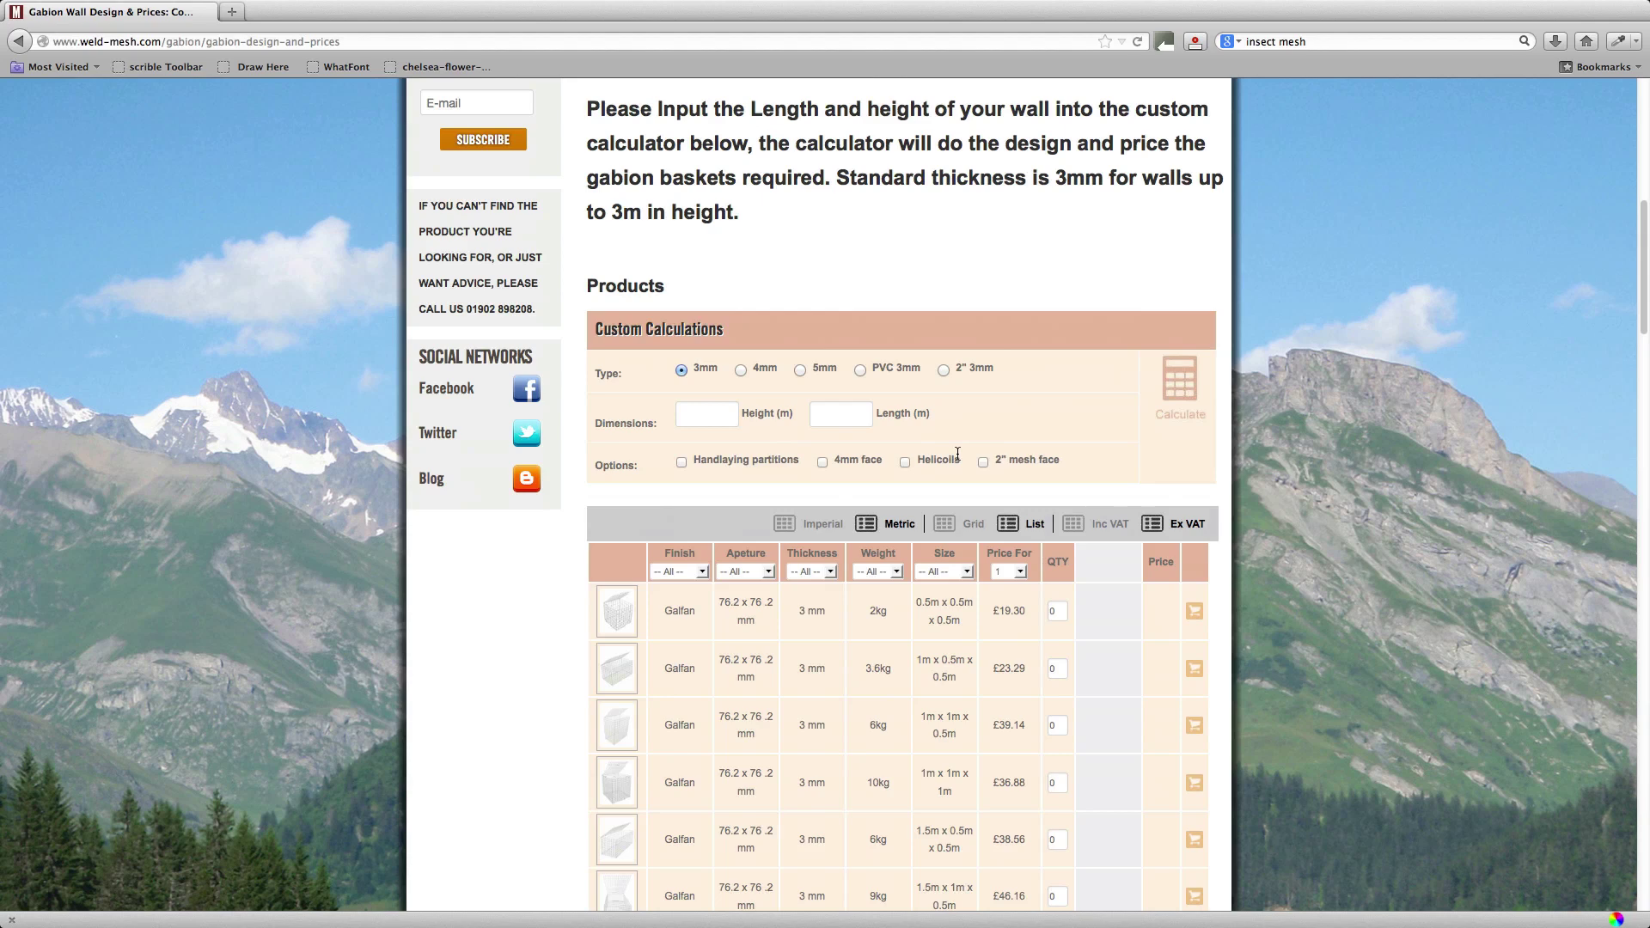
scroll(957, 453, down, 1)
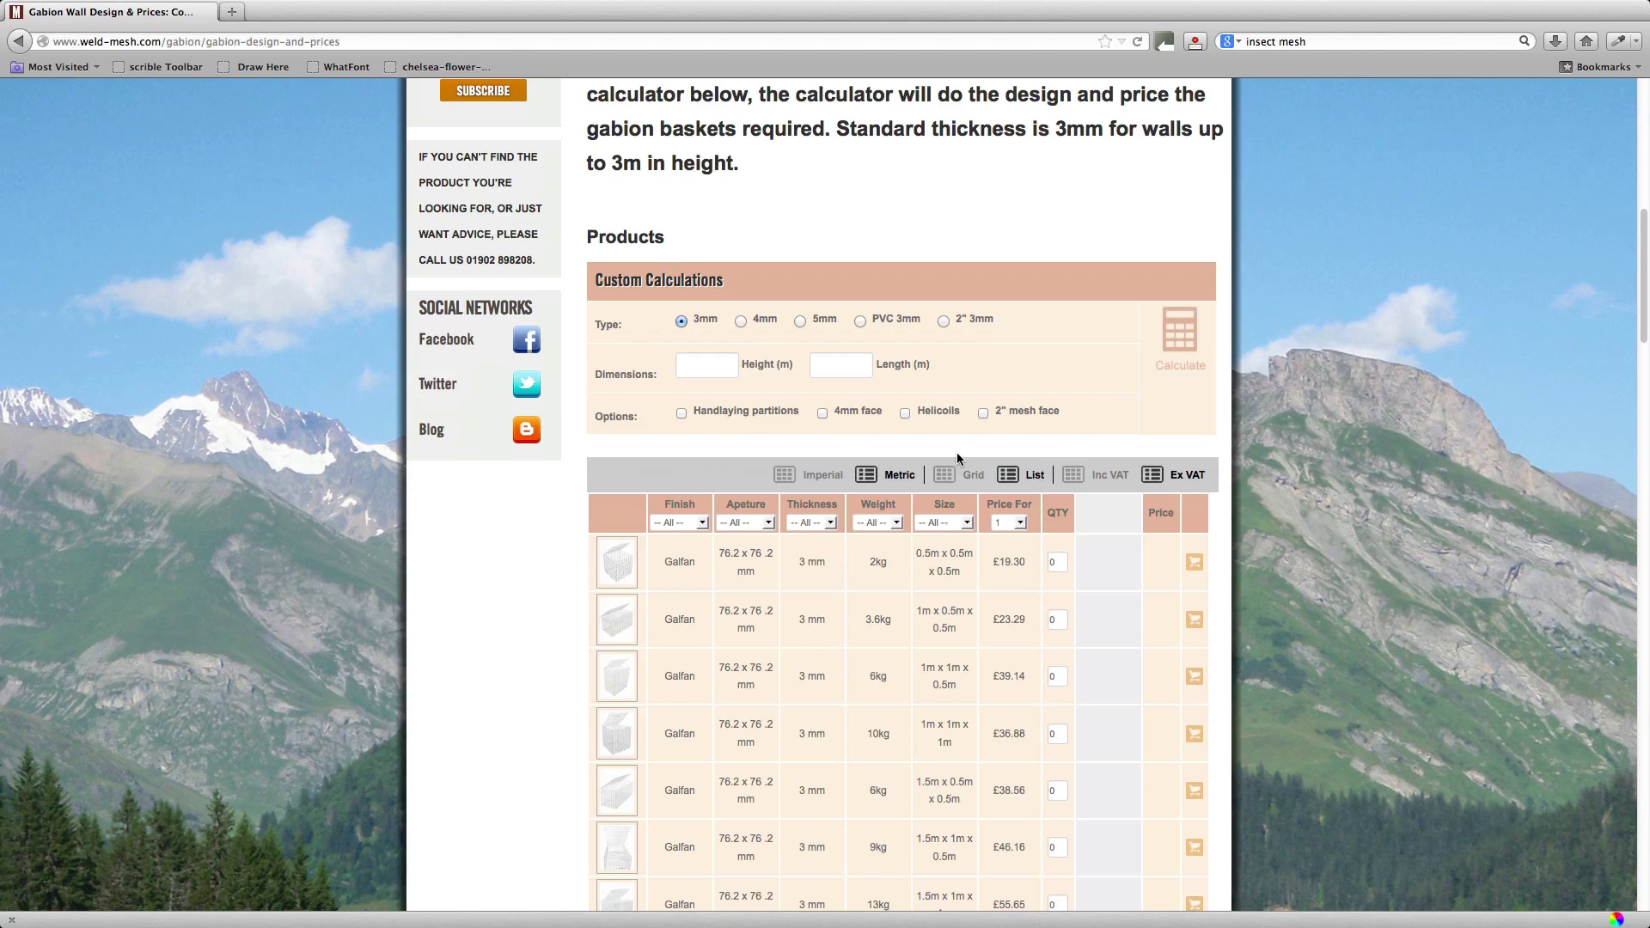
scroll(956, 452, down, 6)
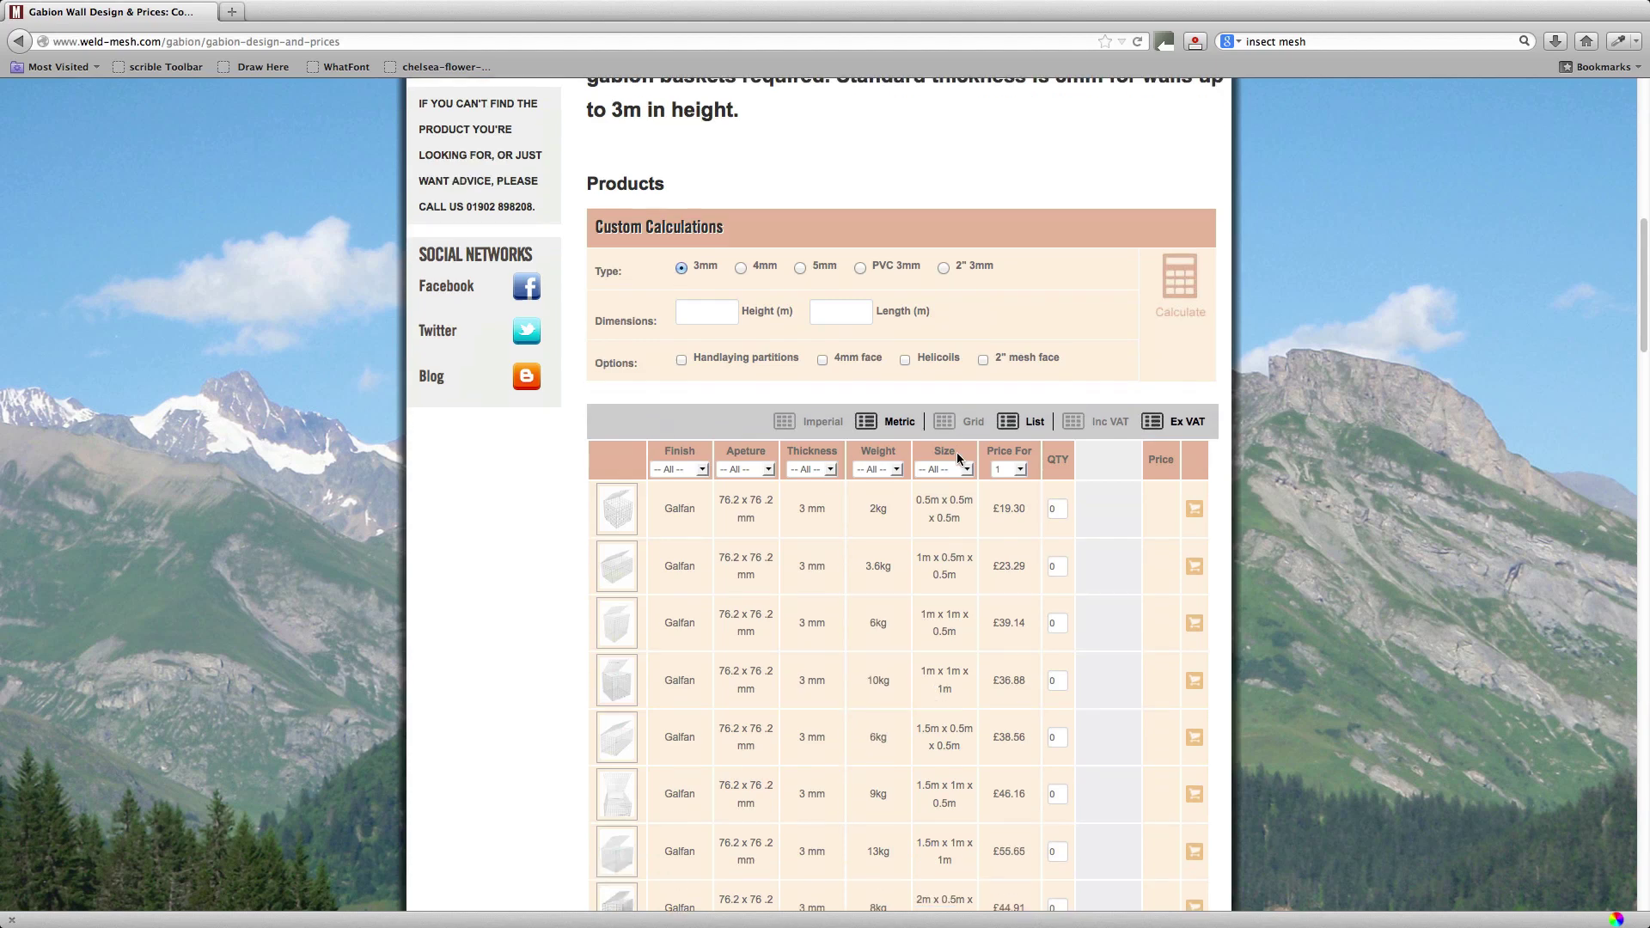
scroll(958, 458, down, 15)
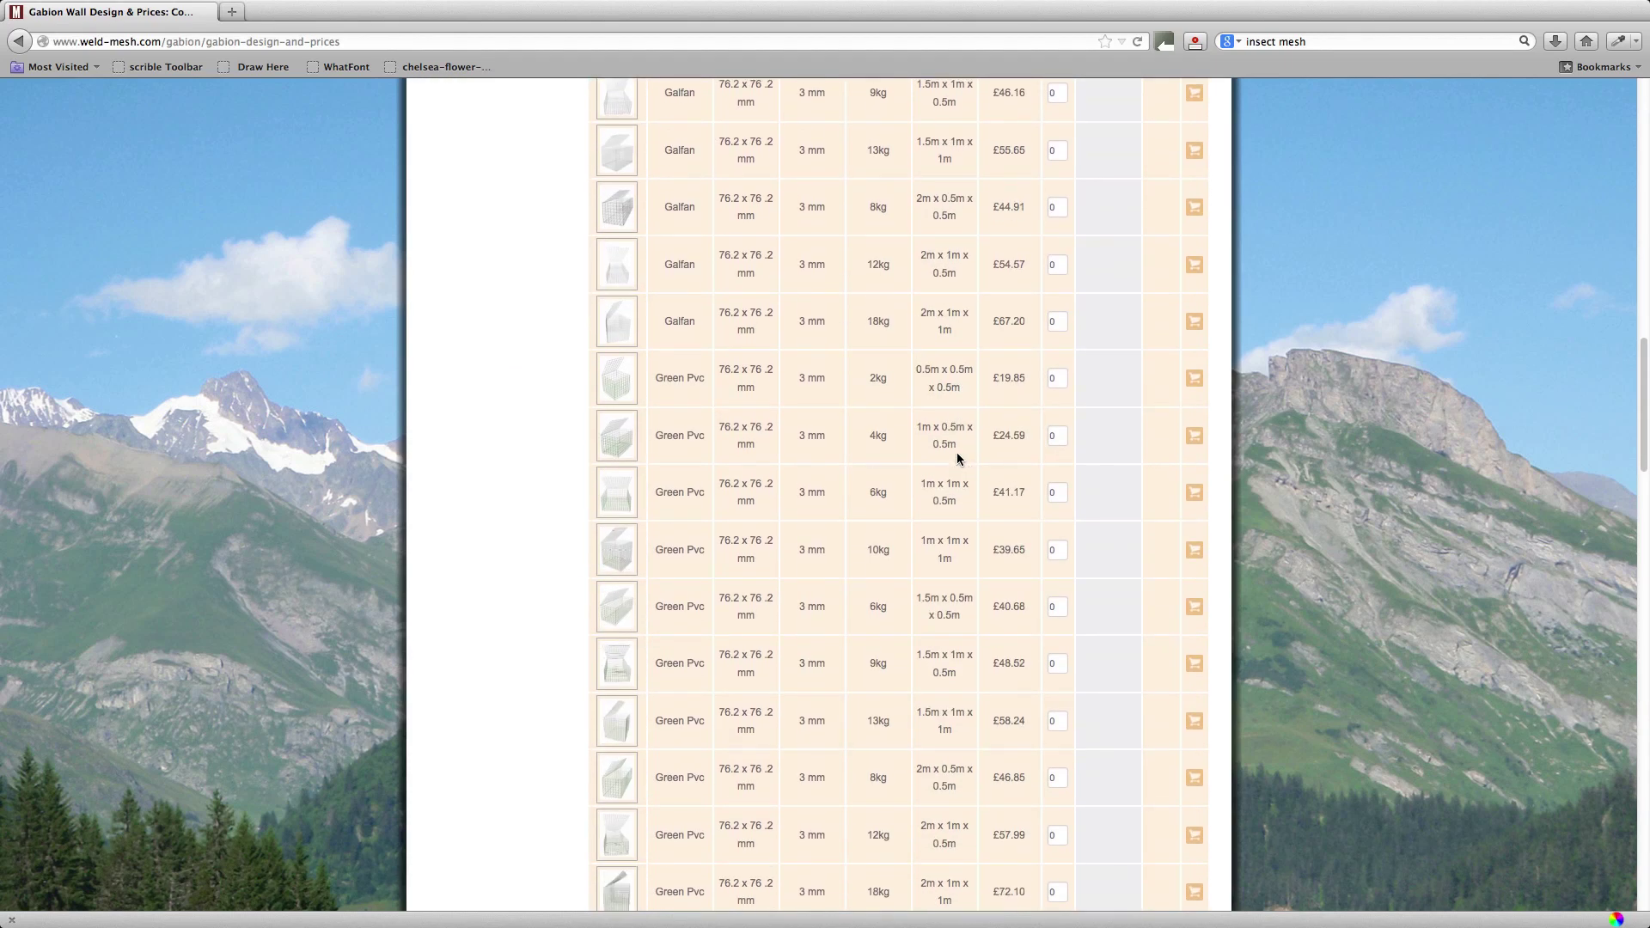
scroll(958, 458, down, 15)
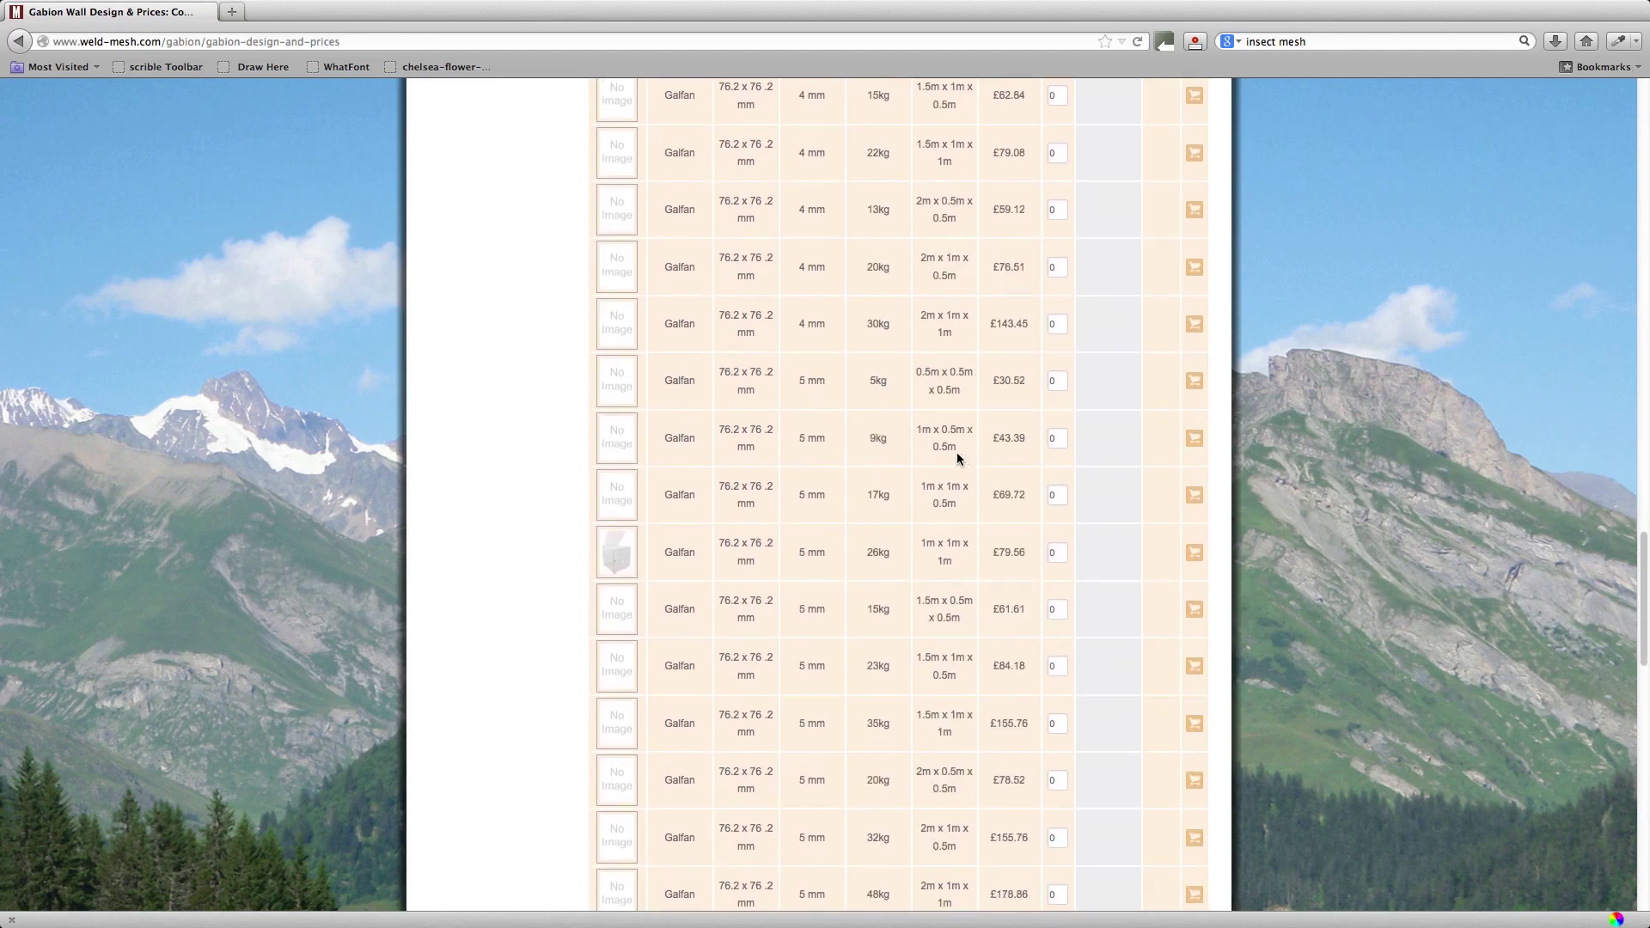
scroll(957, 454, down, 4)
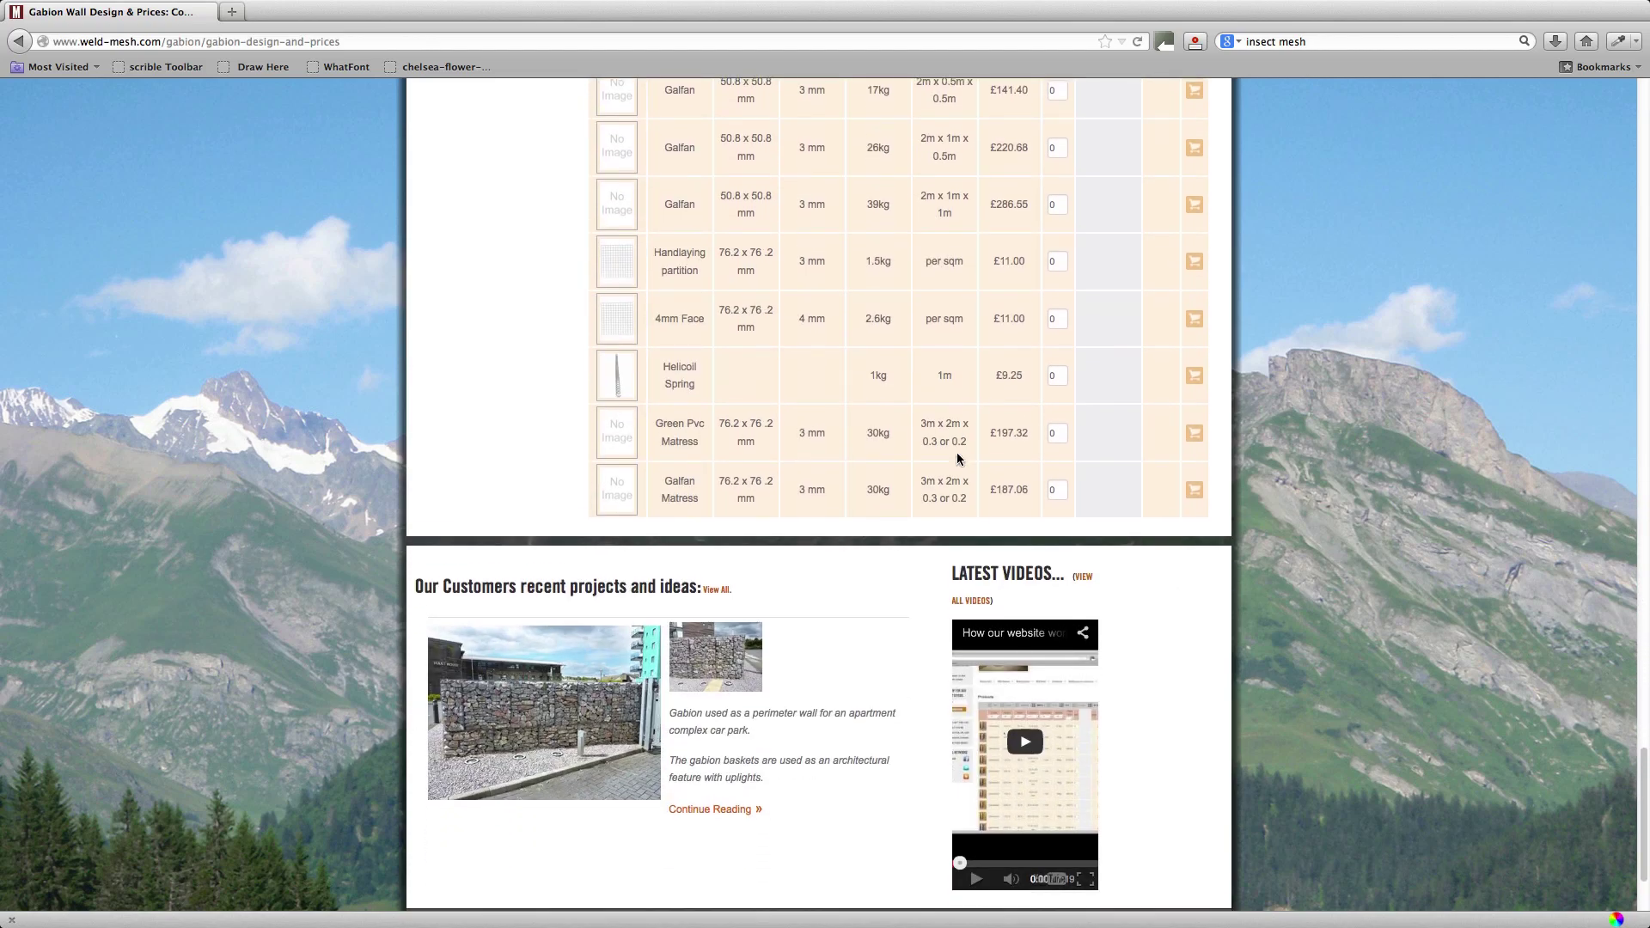
scroll(957, 453, up, 12)
scroll(957, 453, up, 10)
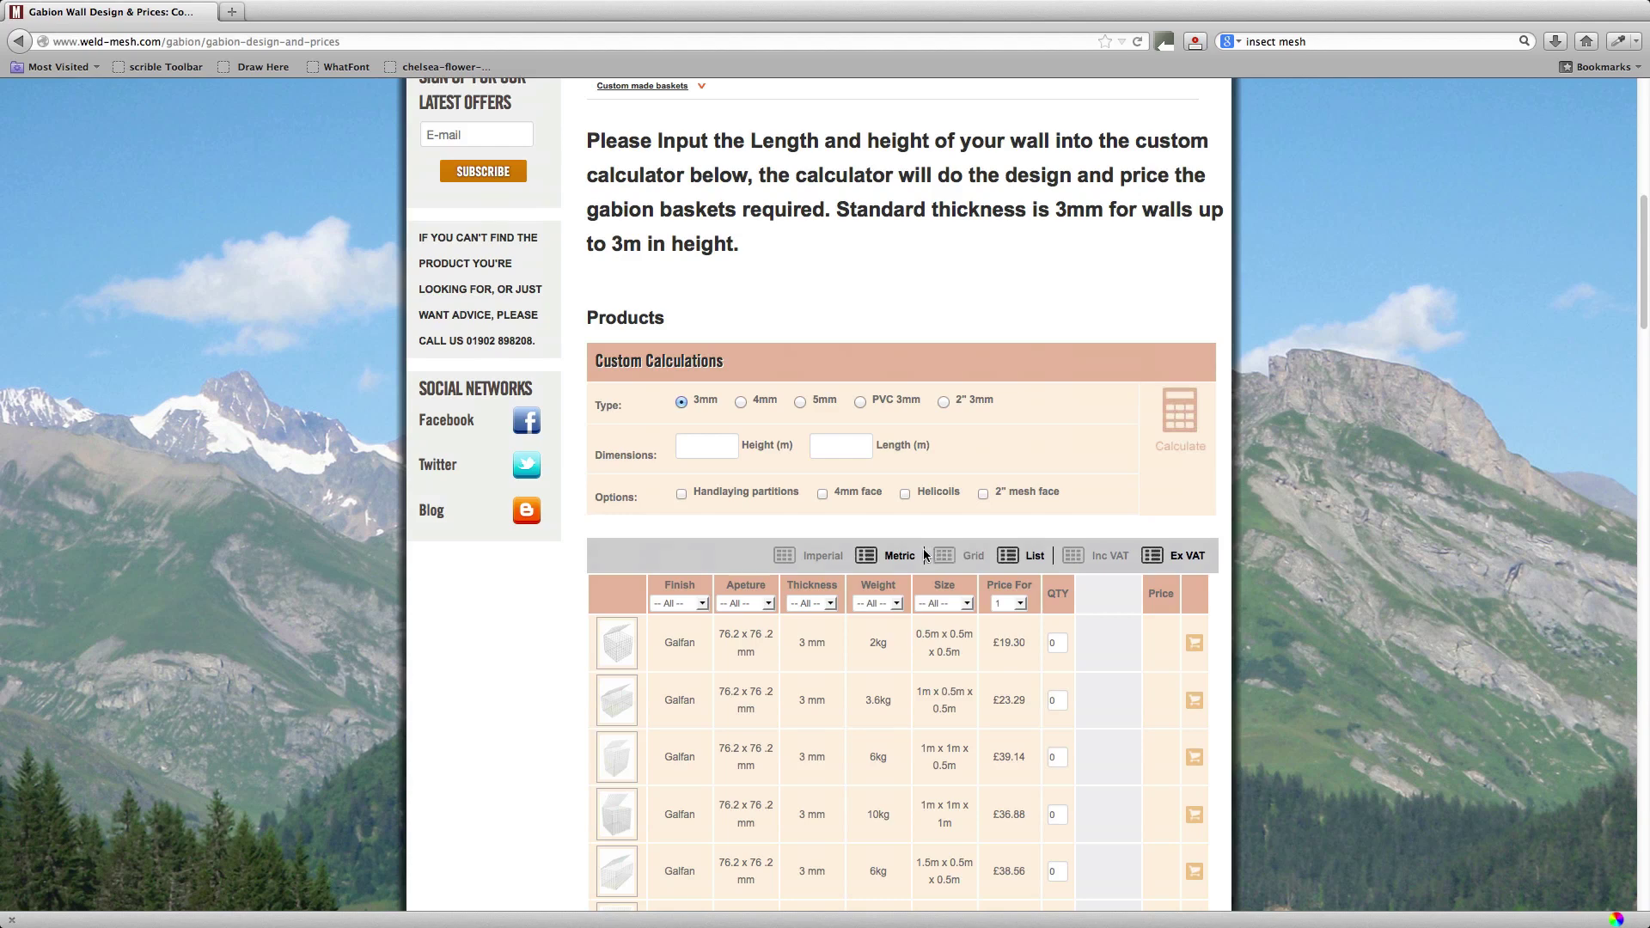
Open the Finish filter dropdown above the gabion price table
click(703, 604)
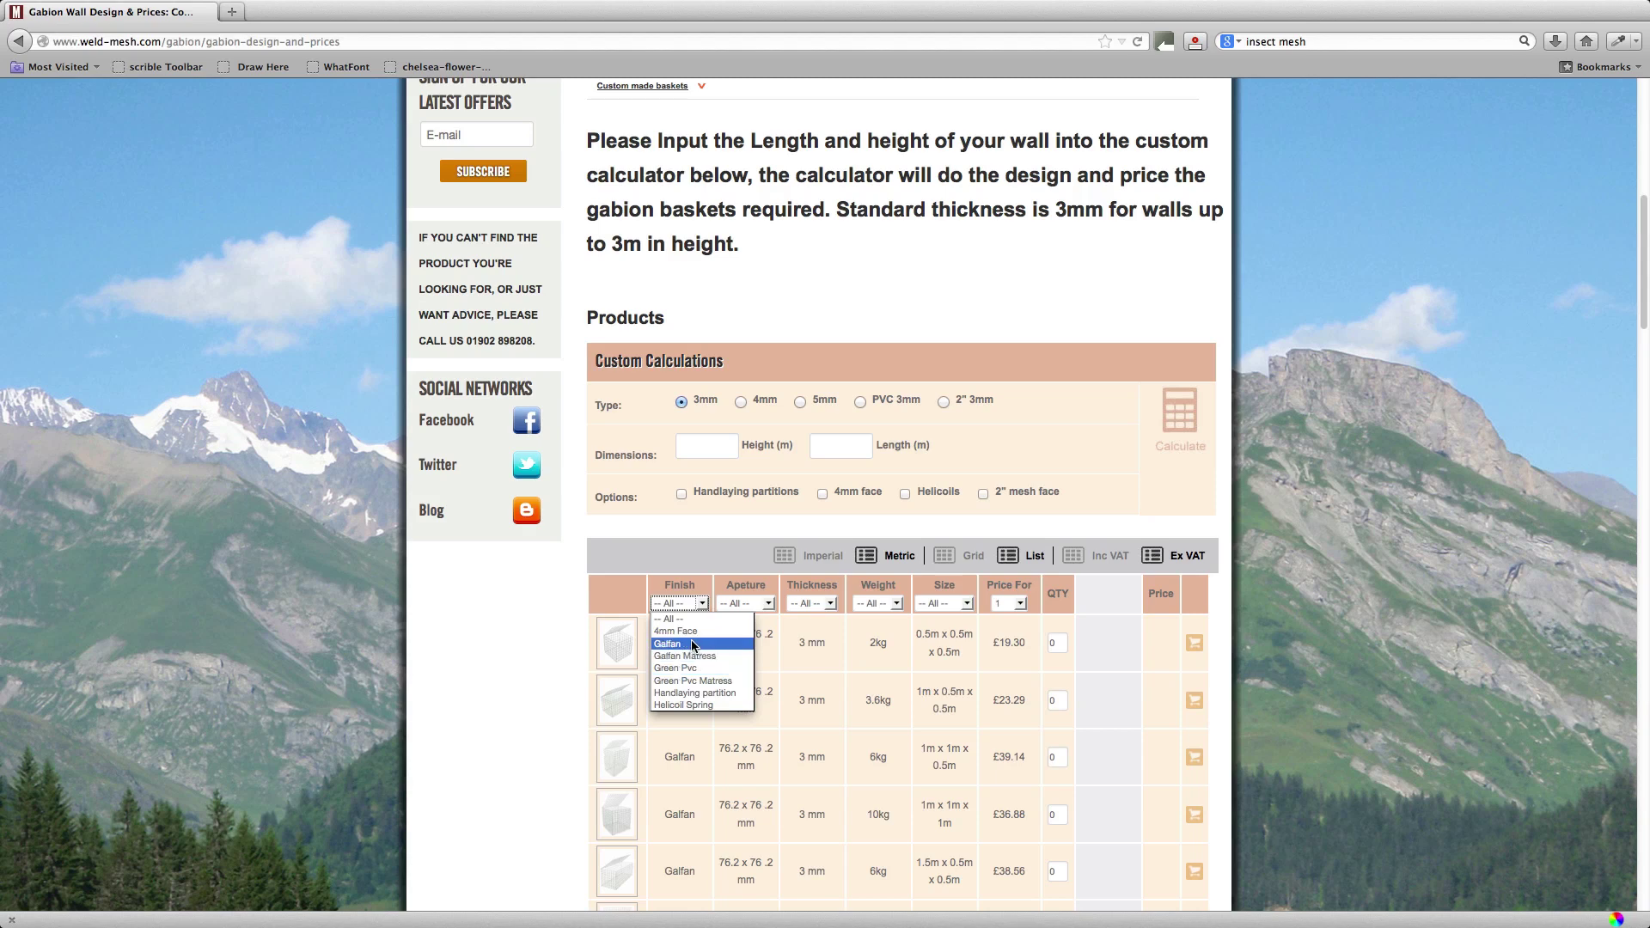
Filter the table to Galfan finish, 76.2 x 76.2 mm aperture and 3 mm thickness
click(692, 645)
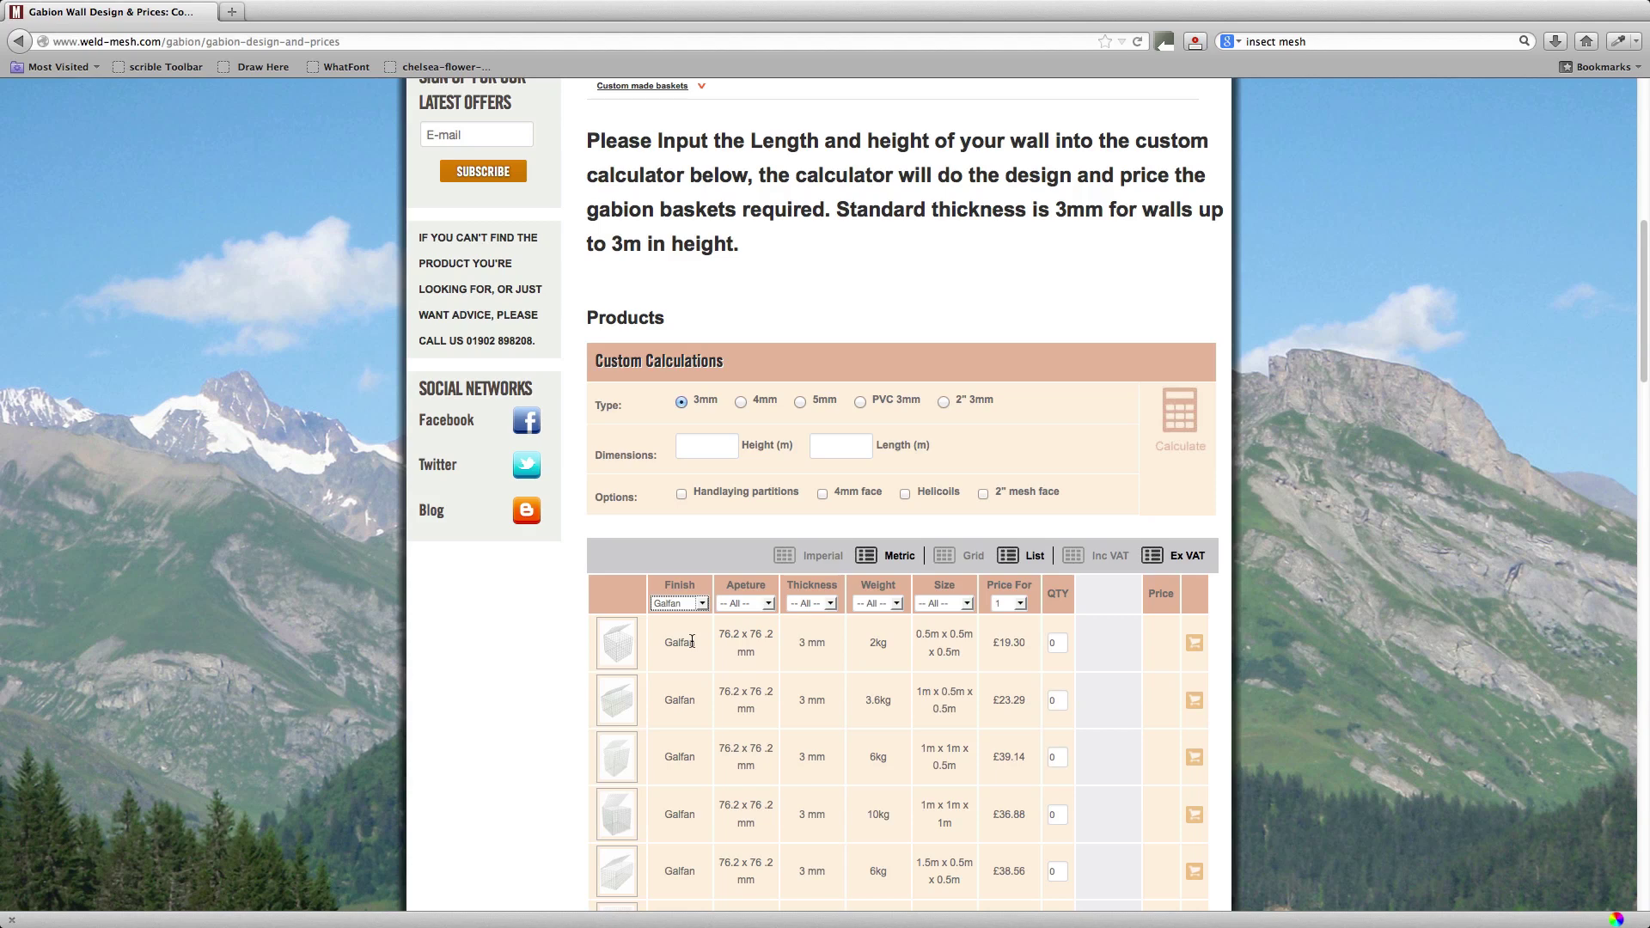
click(769, 604)
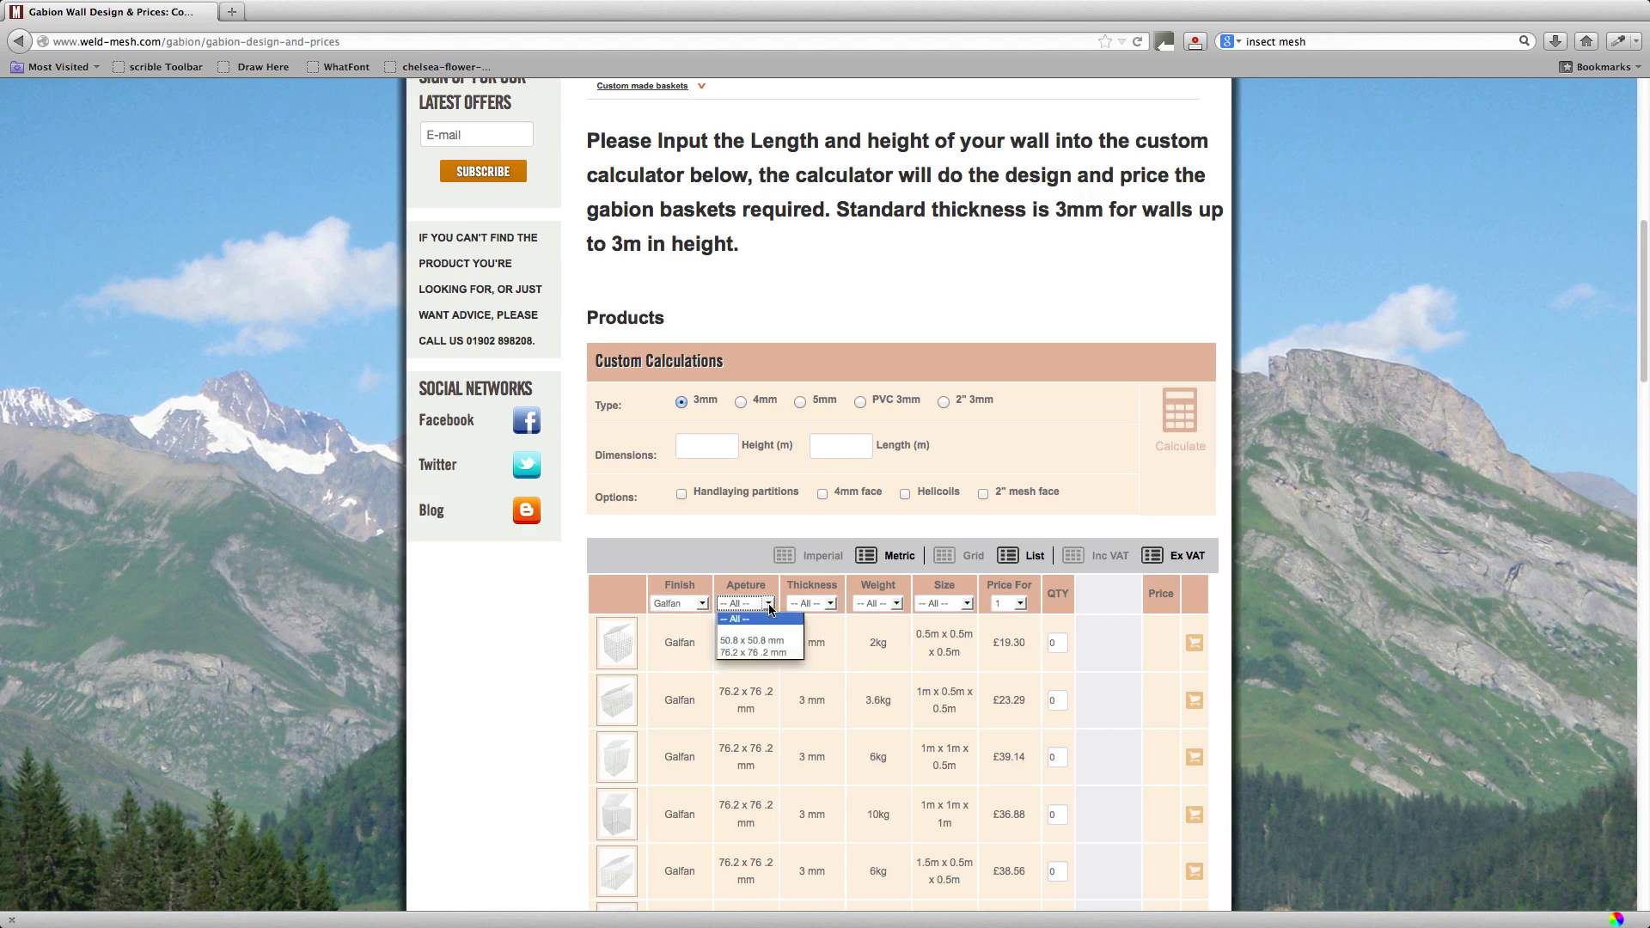
click(770, 653)
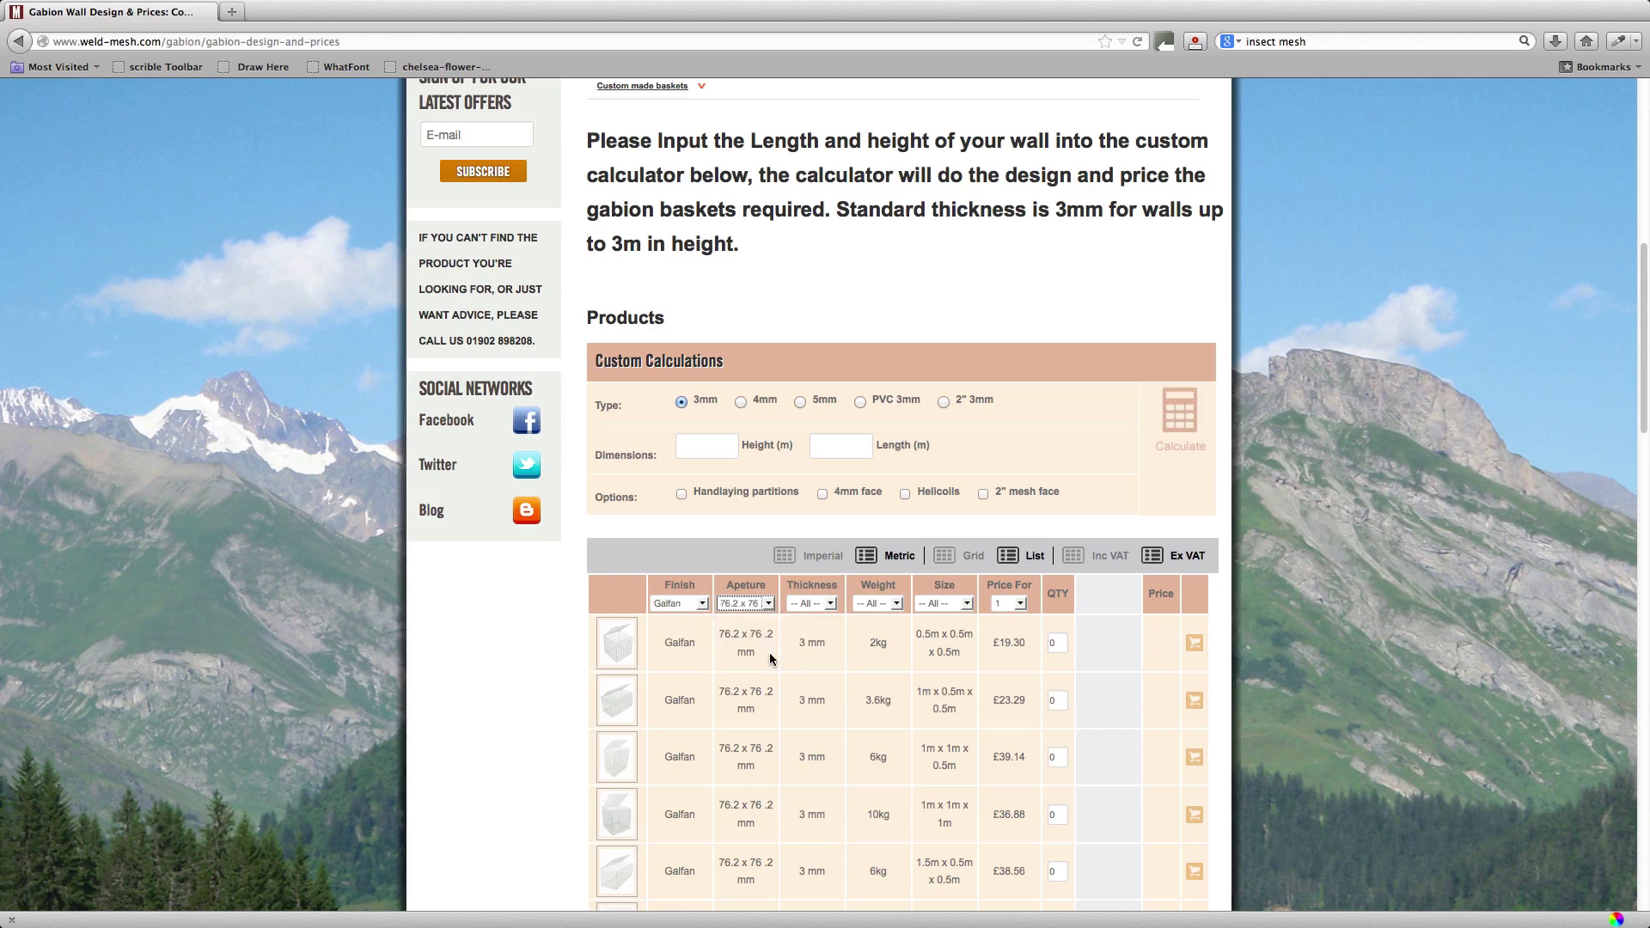
click(832, 603)
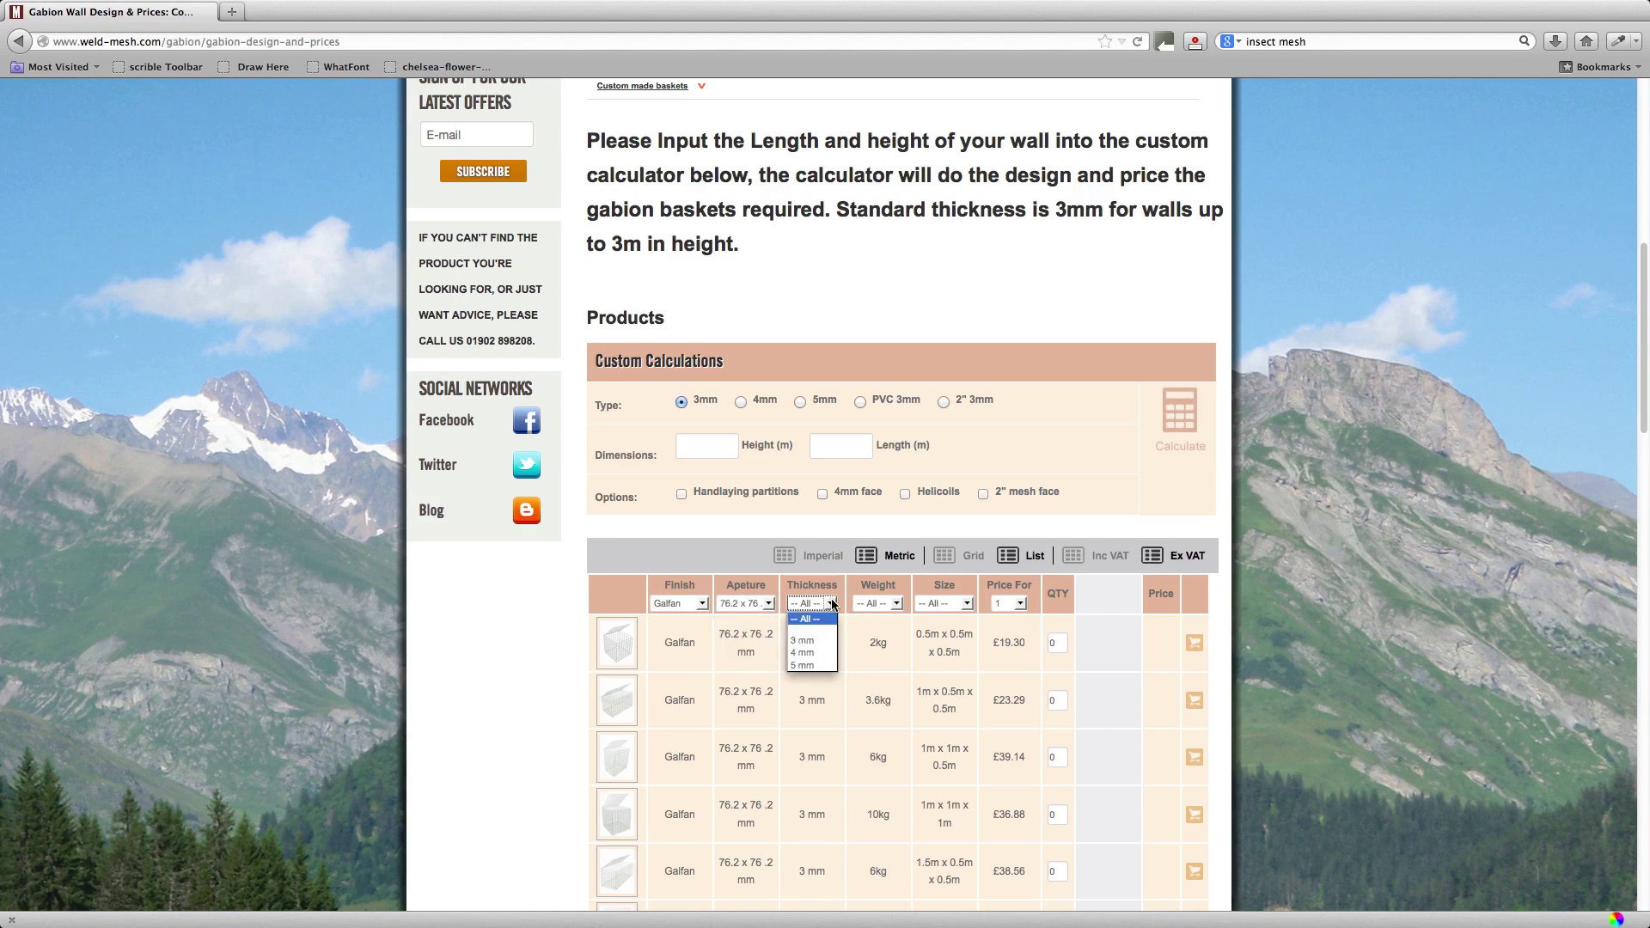
click(799, 641)
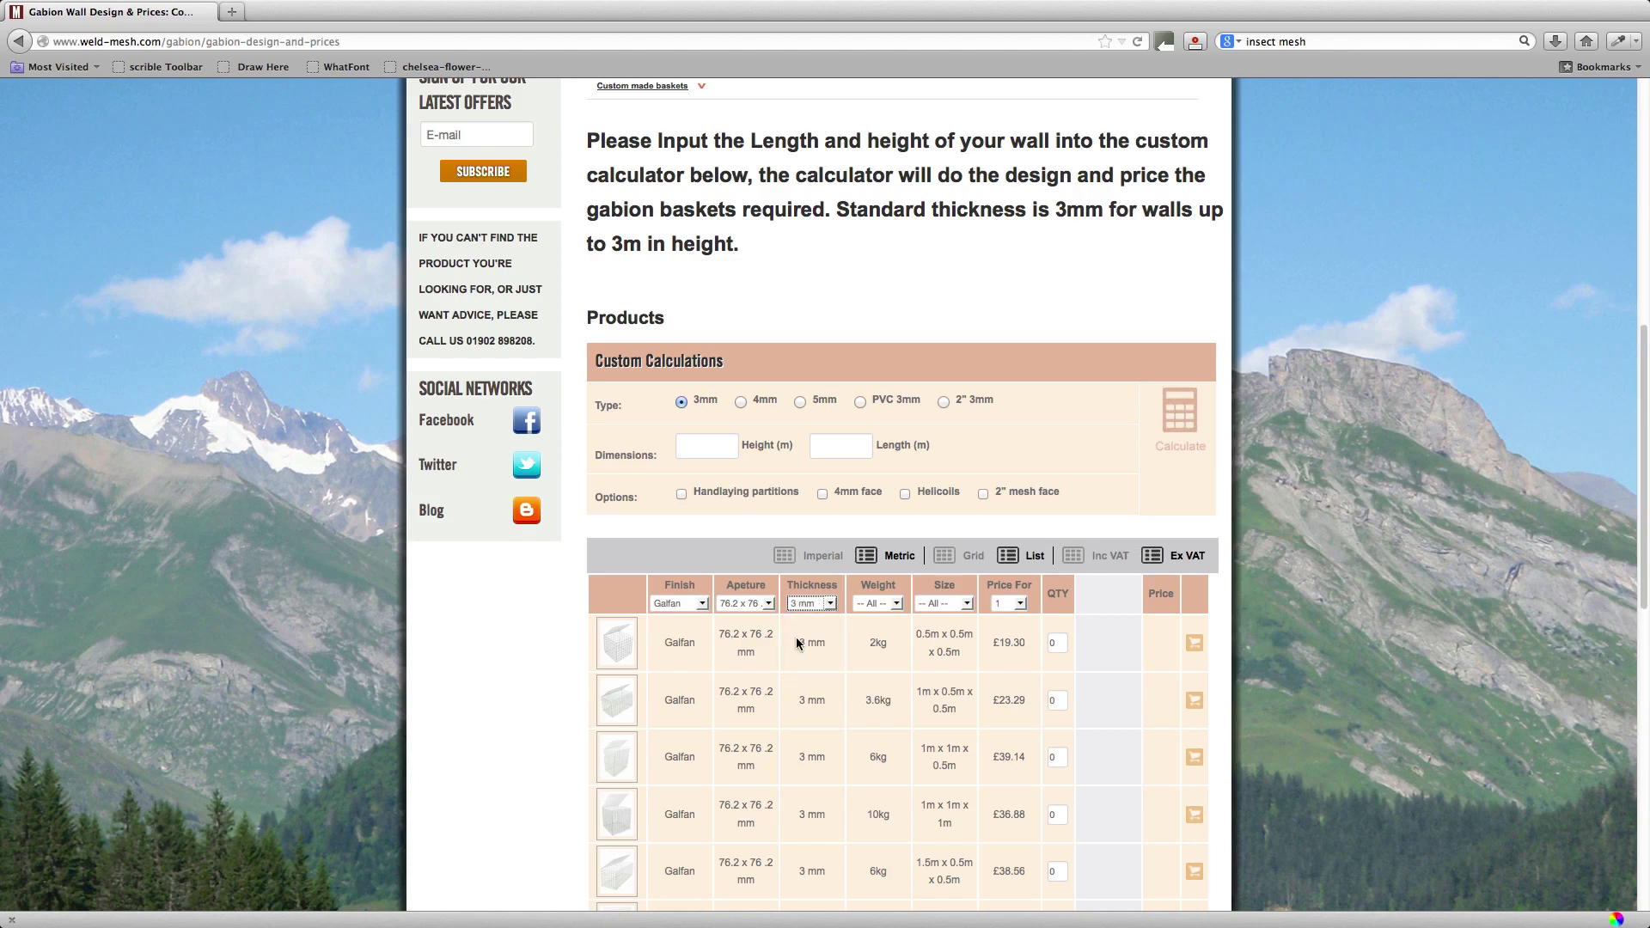
Scroll through the ten filtered basket sizes priced from £19.30 to £67.20
scroll(796, 637, down, 10)
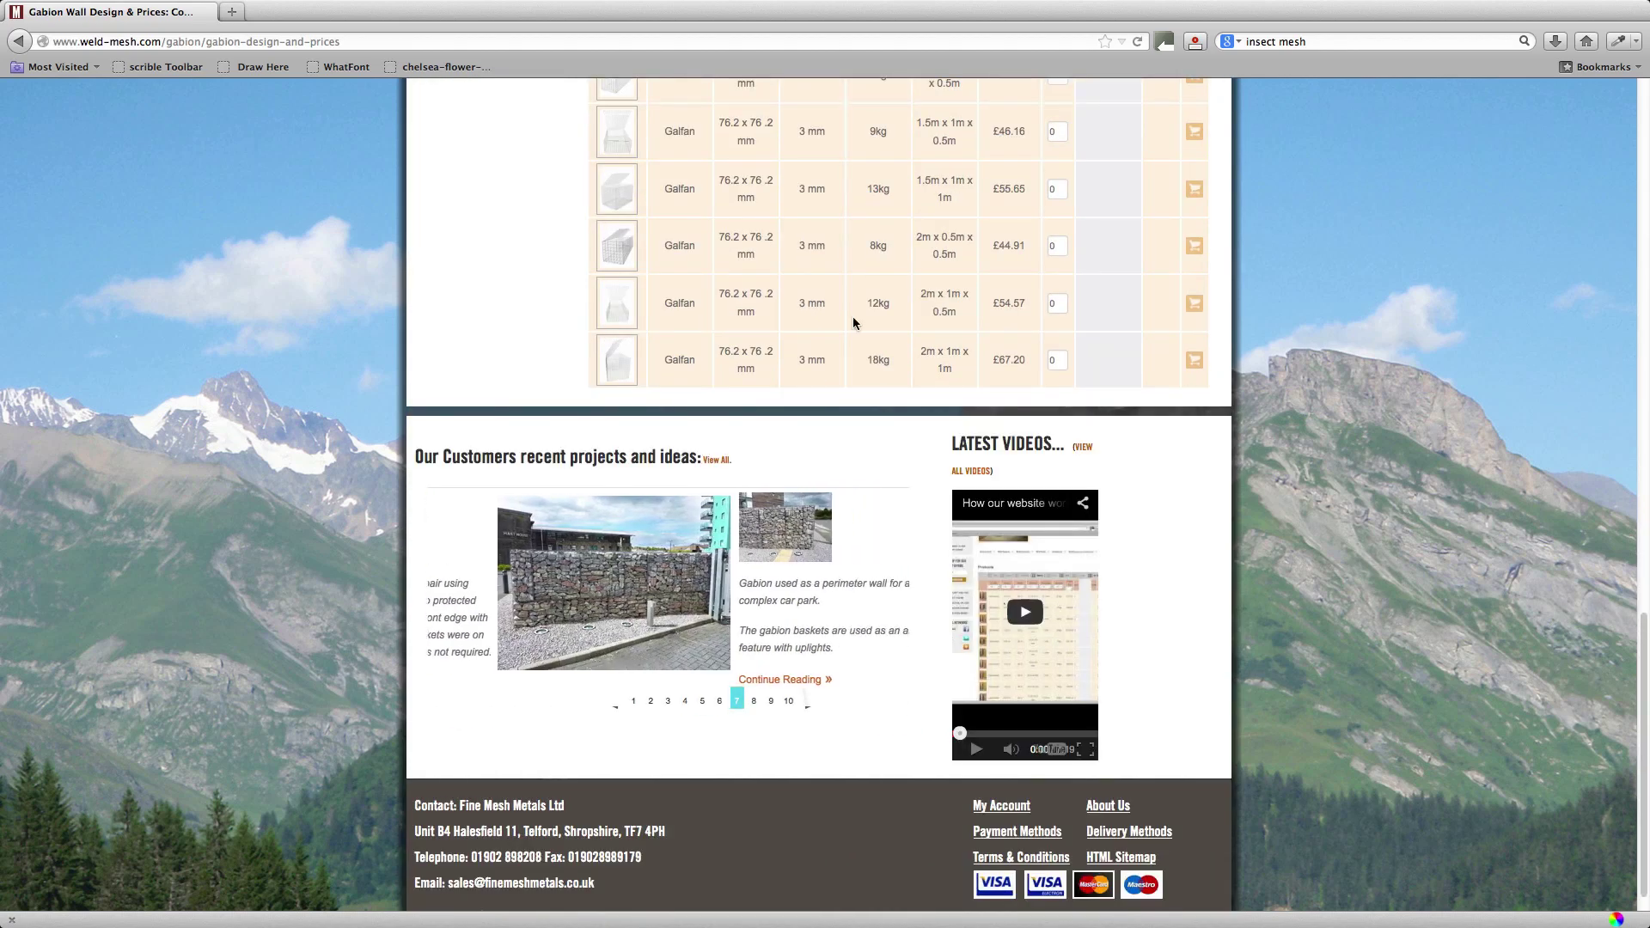
scroll(853, 310, up, 3)
scroll(853, 300, up, 5)
scroll(853, 301, down, 2)
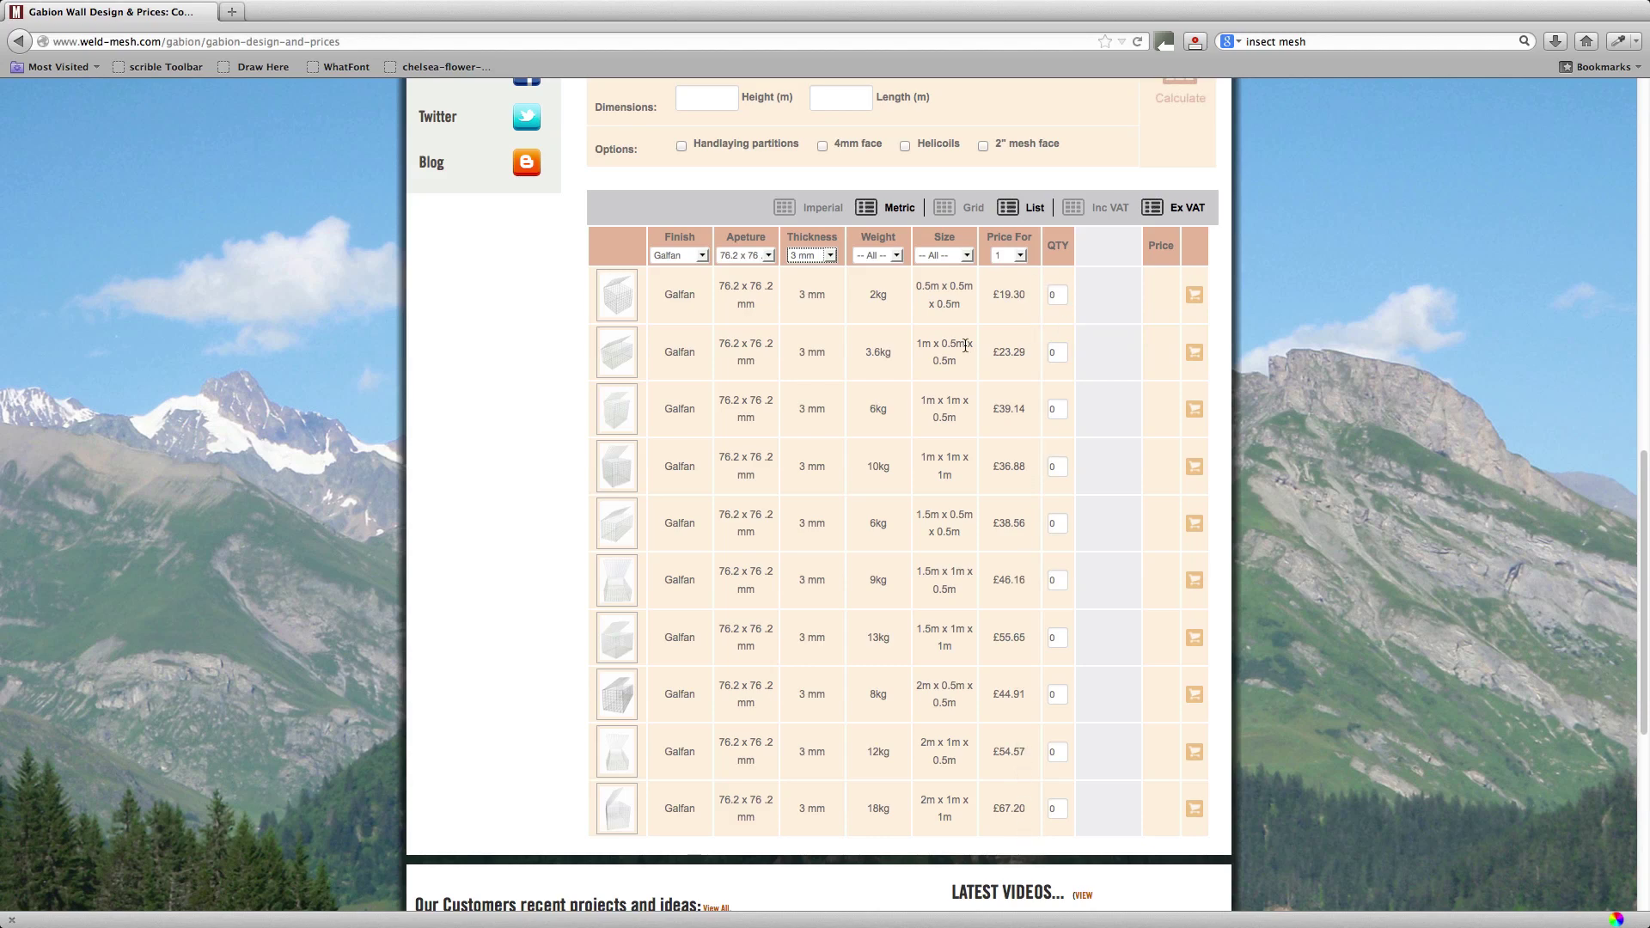
scroll(962, 346, up, 5)
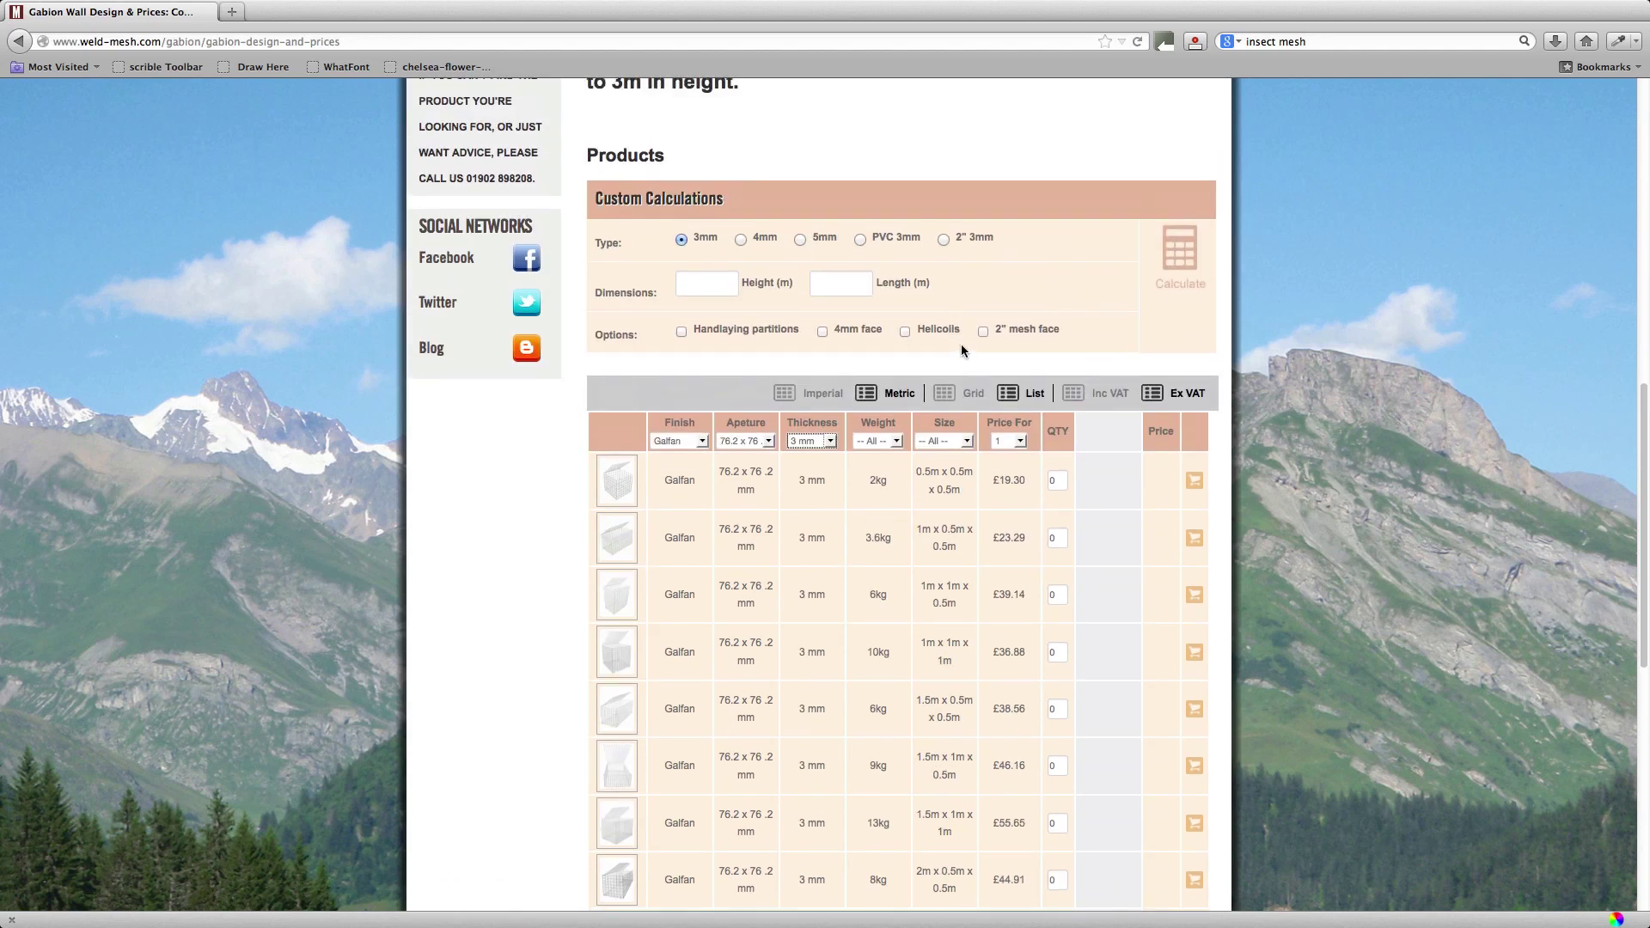
scroll(962, 345, down, 2)
scroll(961, 348, down, 2)
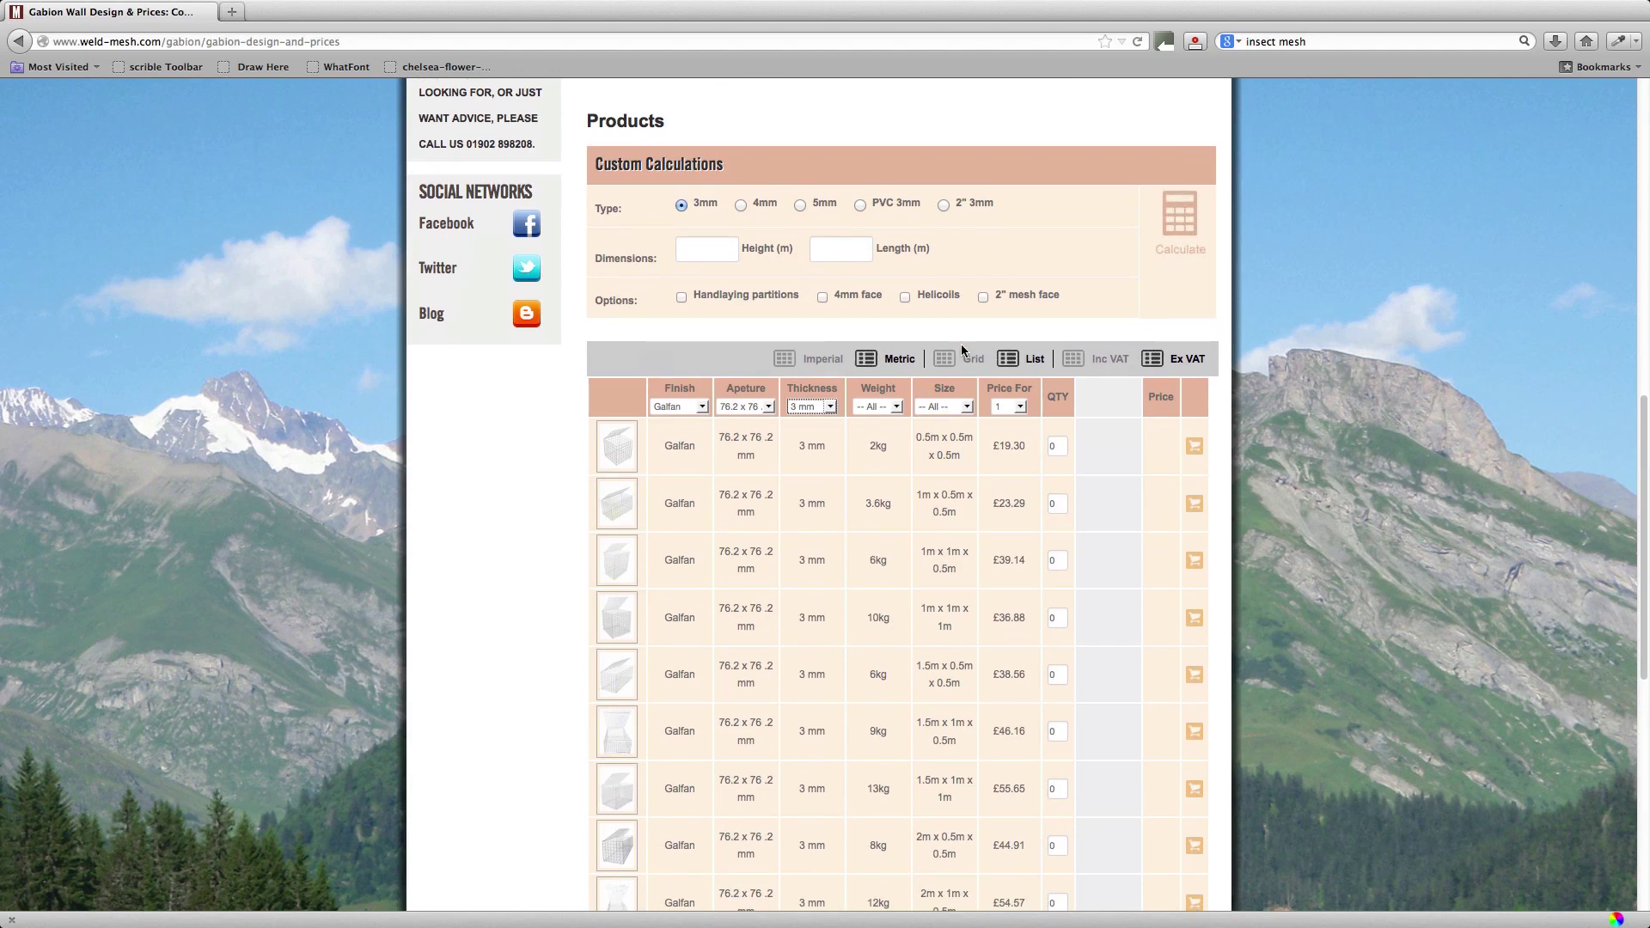
scroll(936, 530, down, 5)
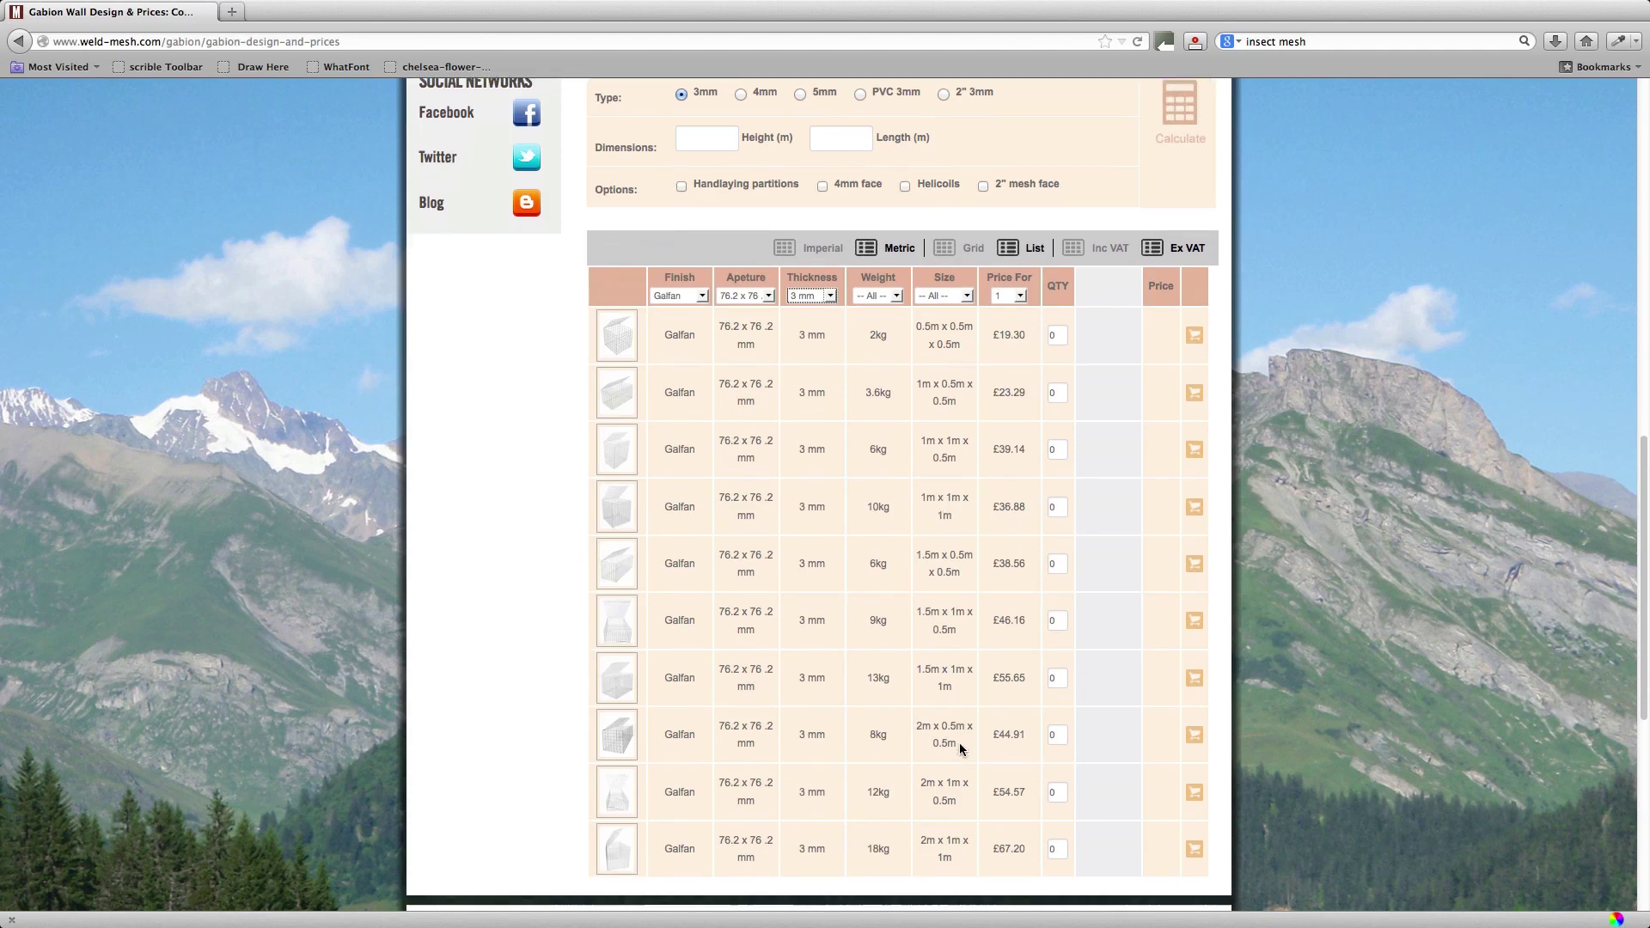
Enter quantity 20 for 1.5m x 1m x 1m and 10 for 2m x 1m x 1m, then update prices
click(1057, 590)
text(20)
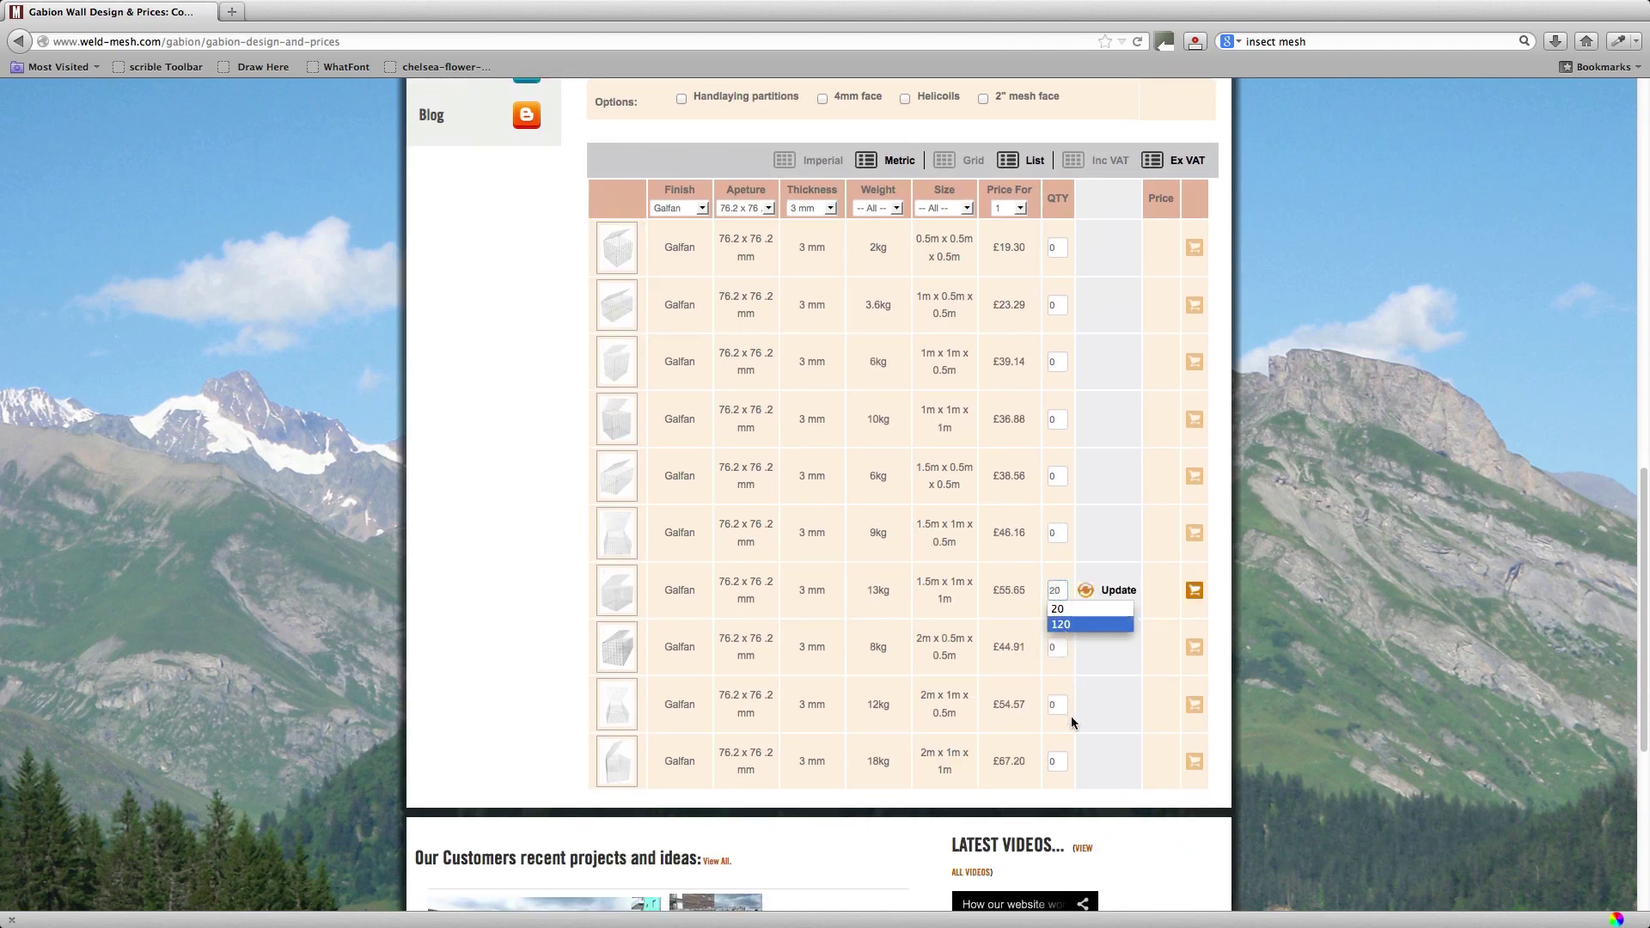
click(1063, 762)
text(10)
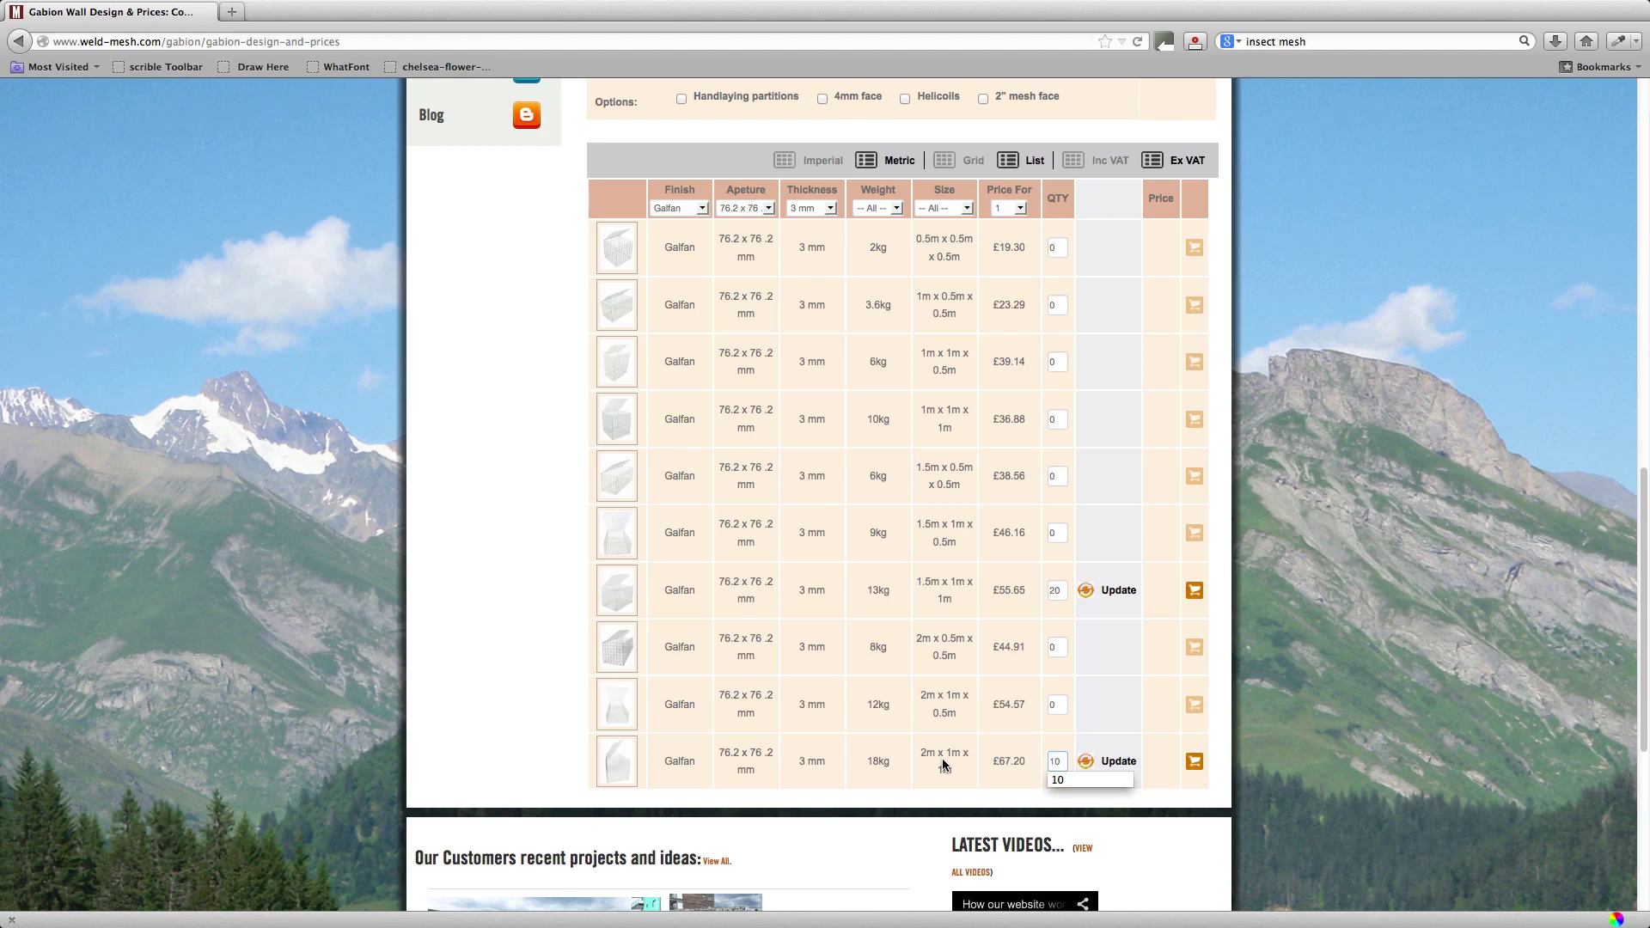
click(1124, 591)
click(1124, 591)
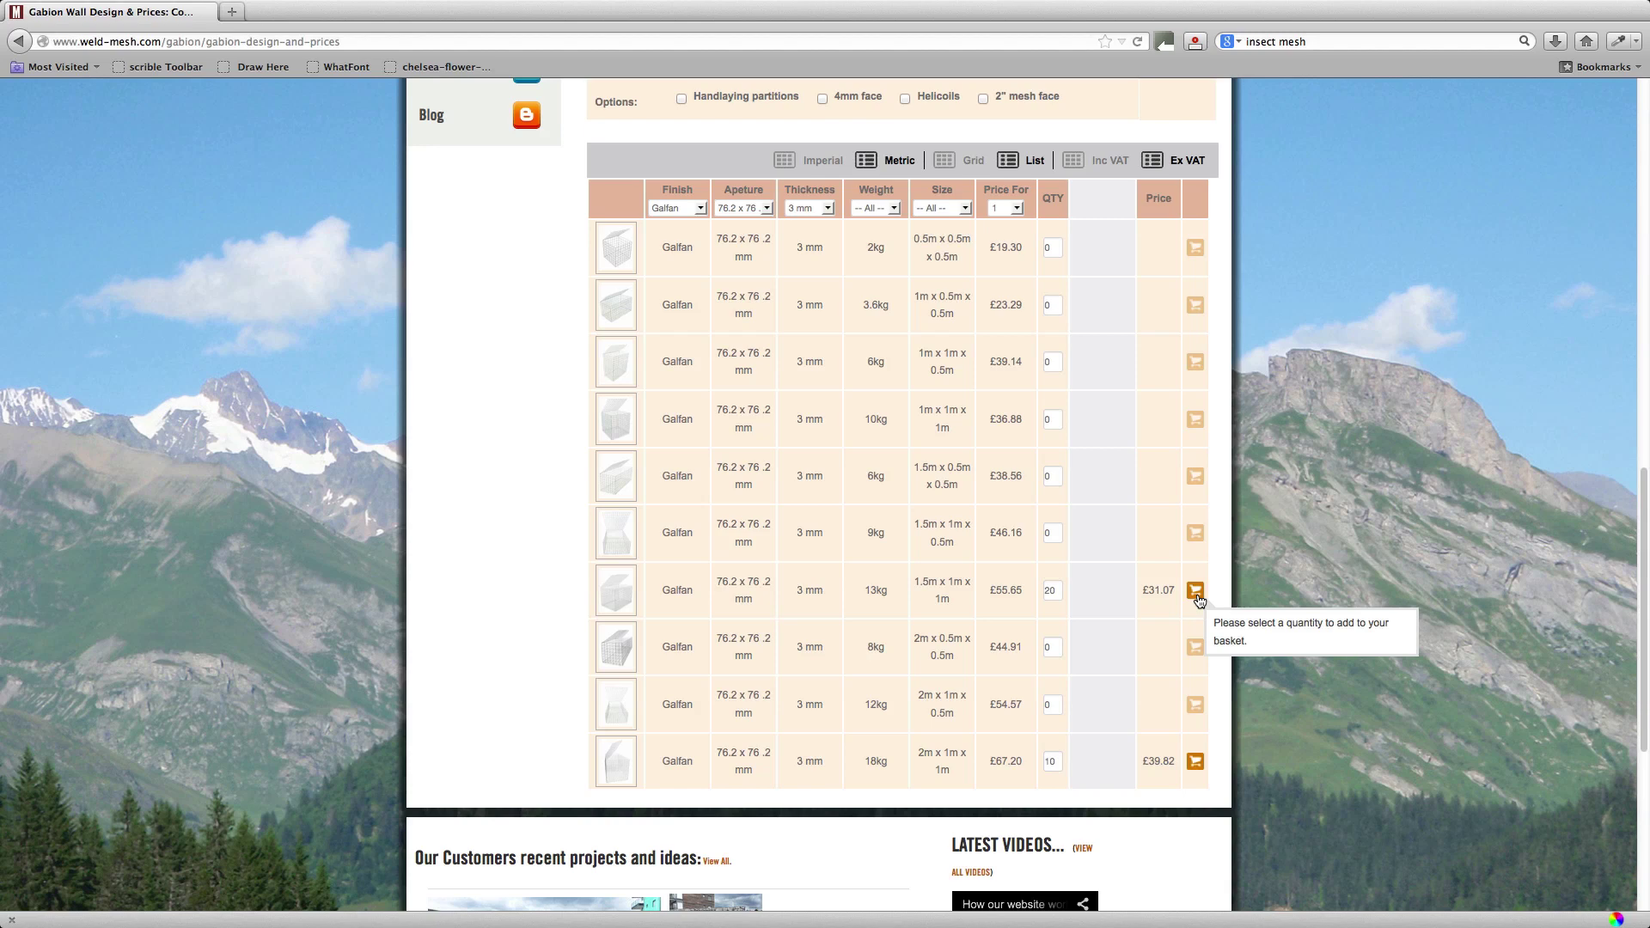
Add both priced gabion items to the basket, then clear the basket back to £0.00
click(1196, 591)
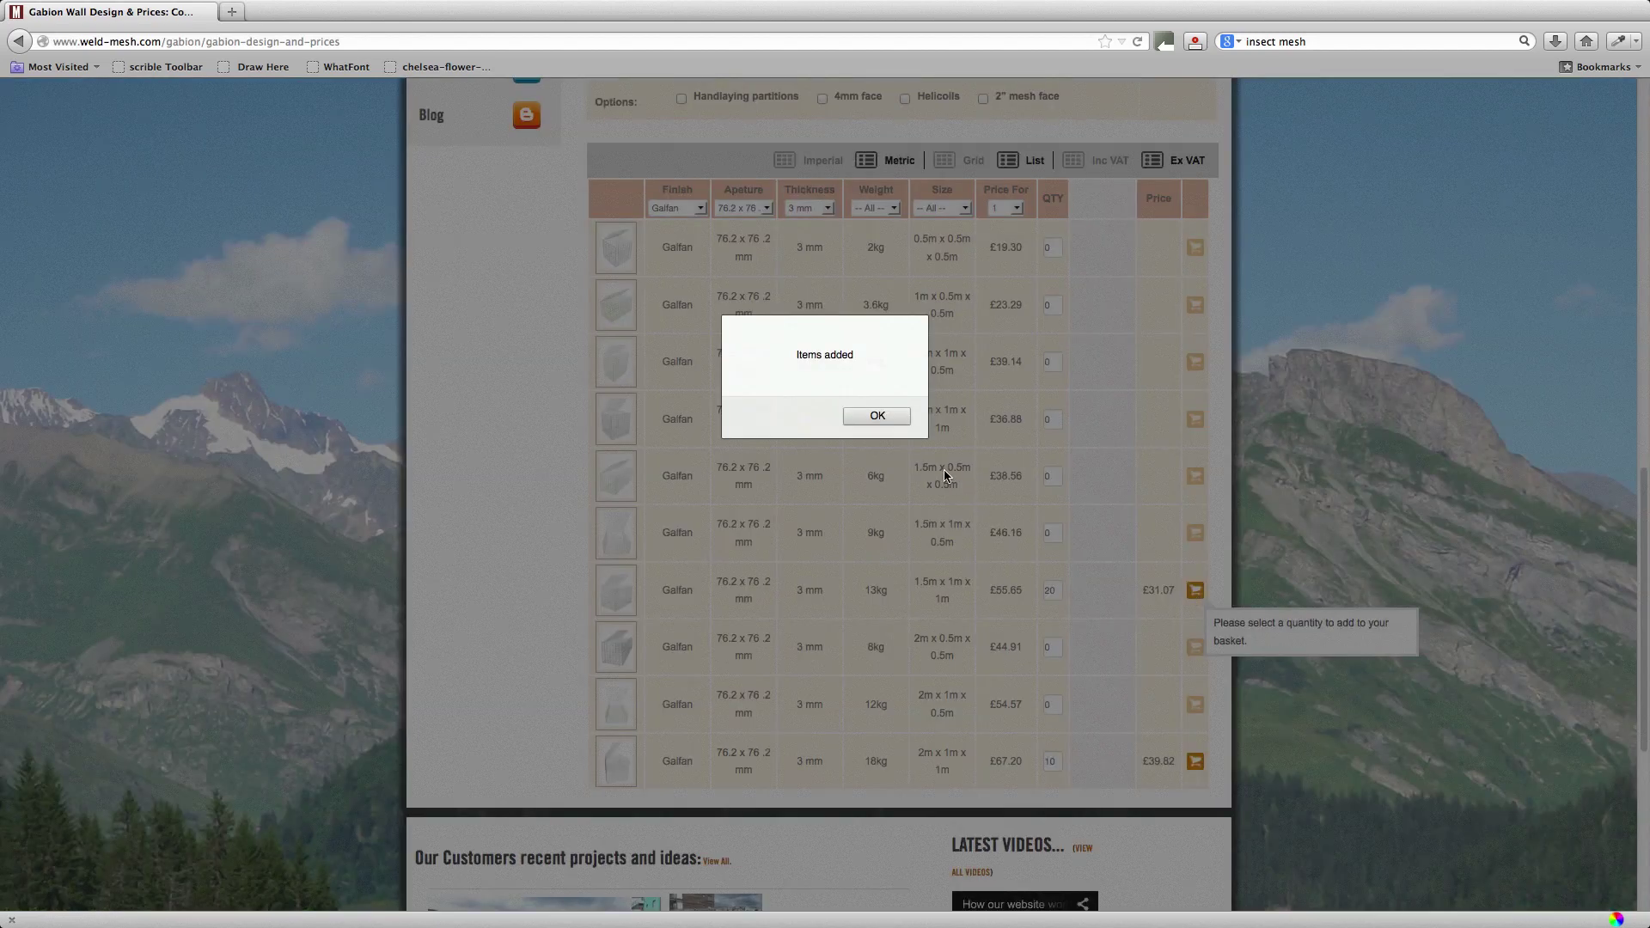
click(875, 412)
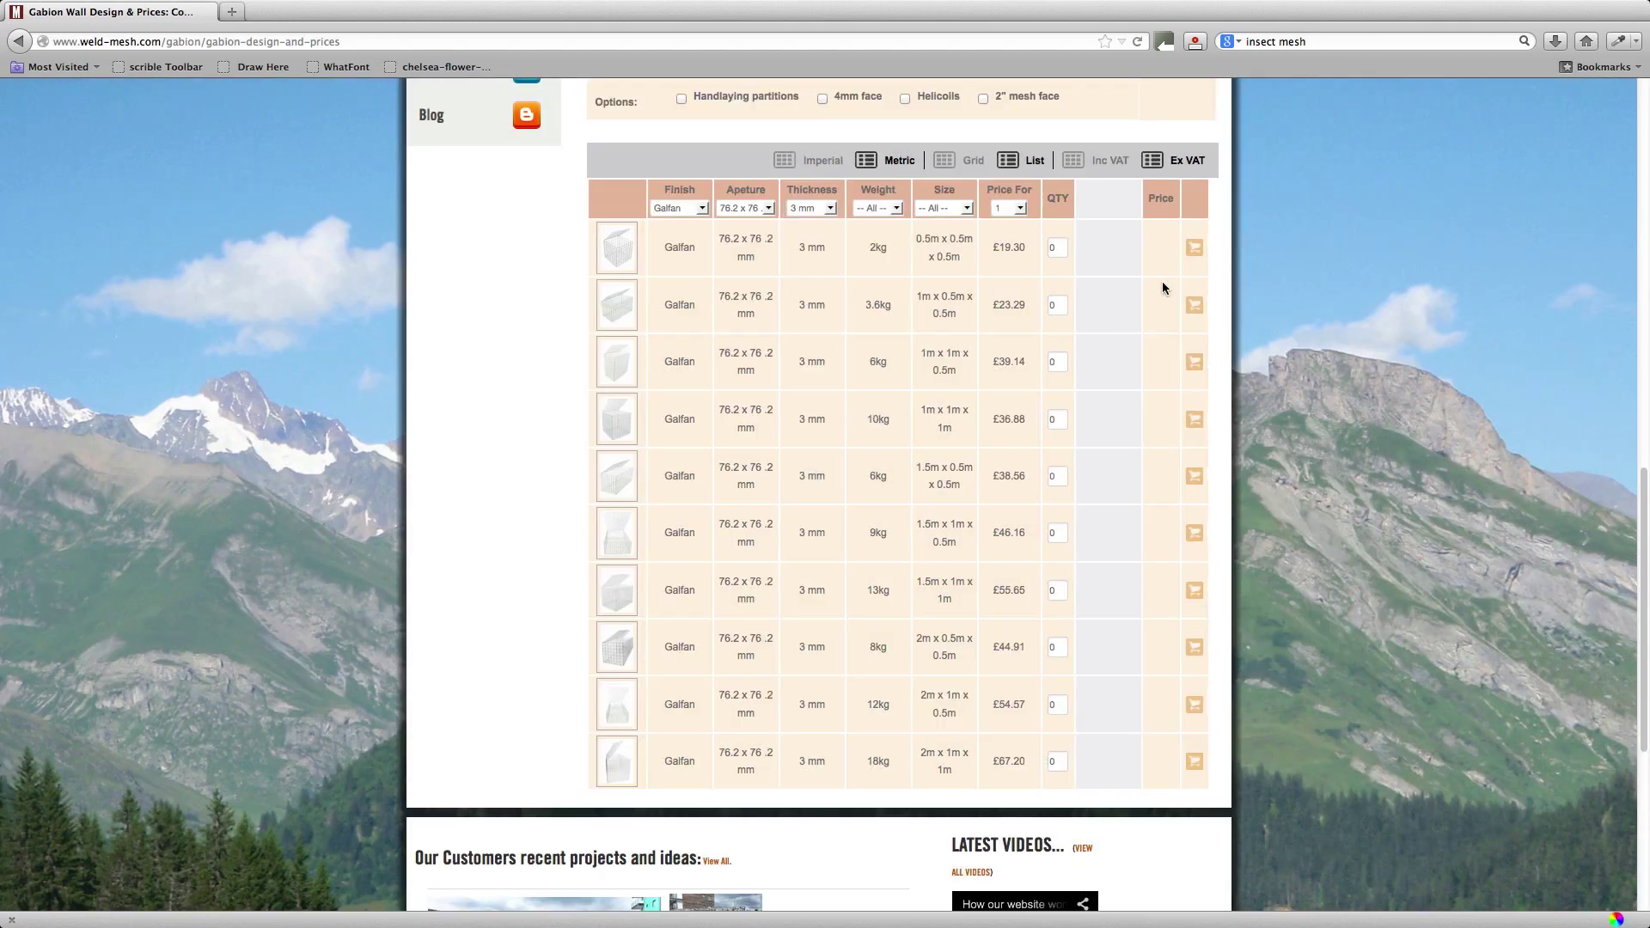
scroll(1121, 292, up, 15)
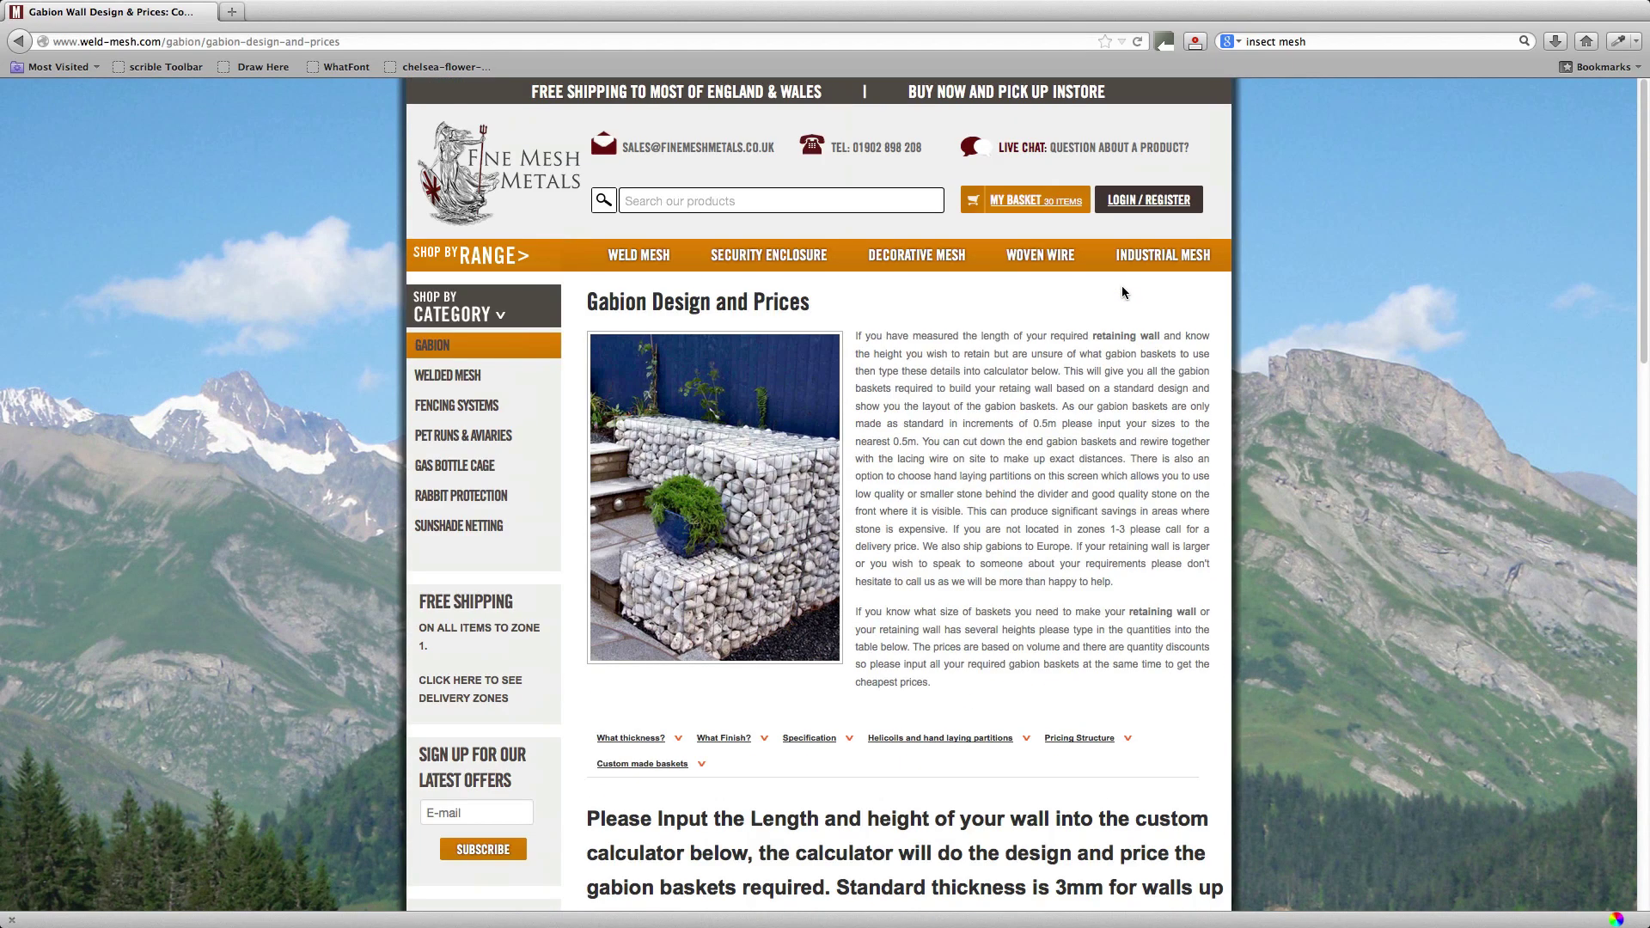
click(1043, 195)
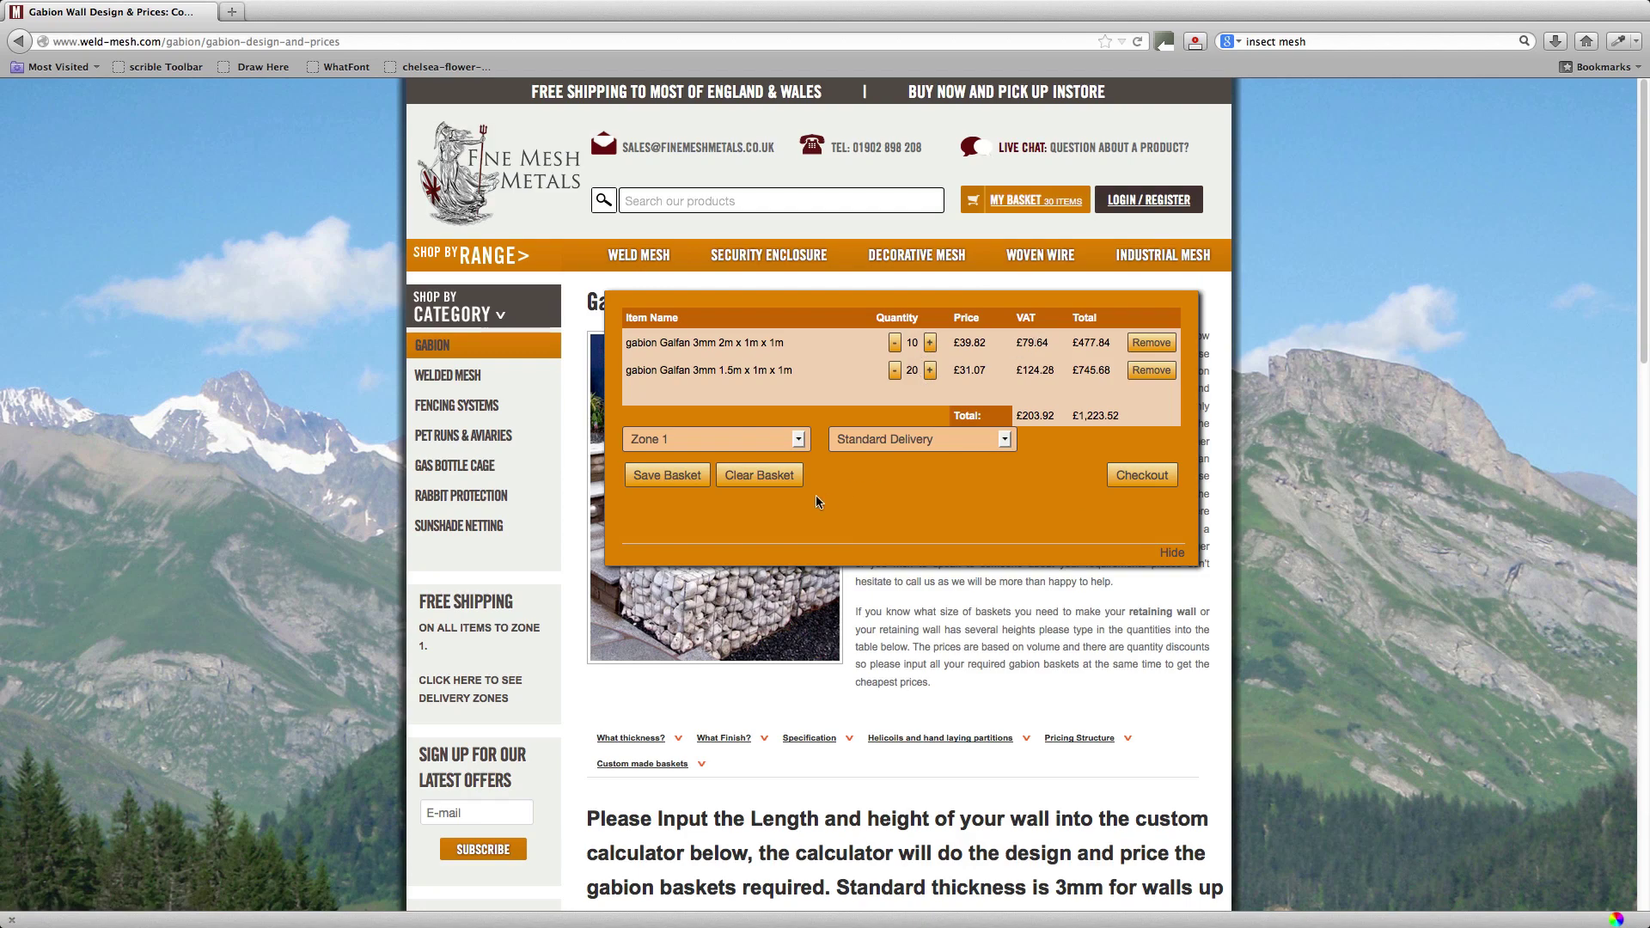
click(744, 477)
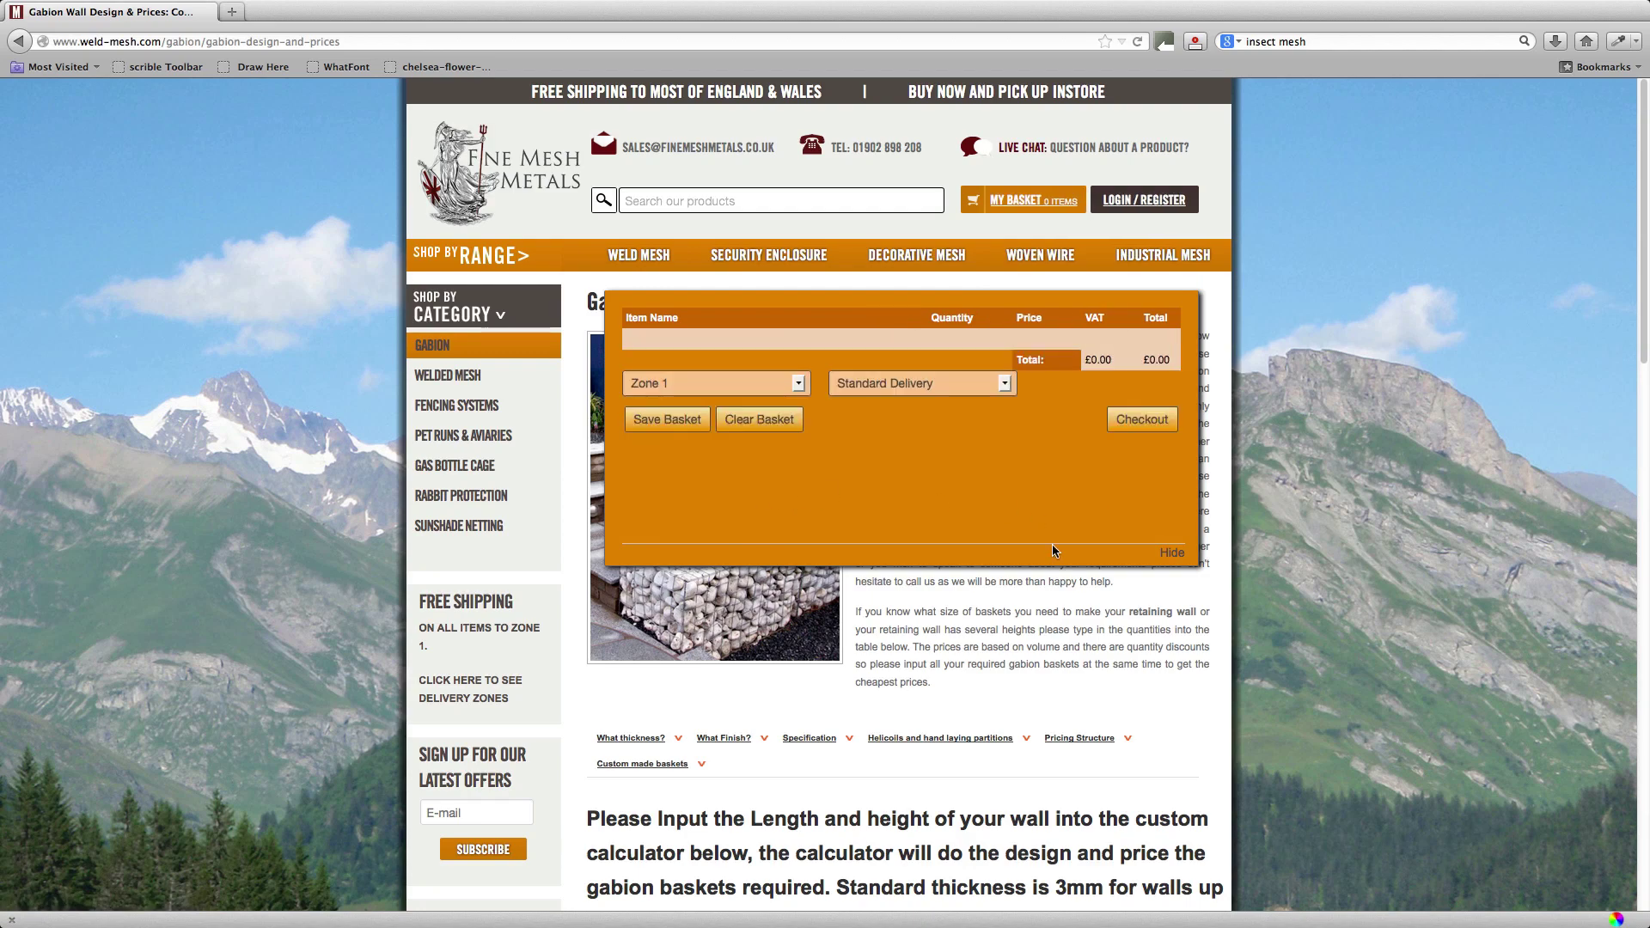
scroll(1053, 557, down, 10)
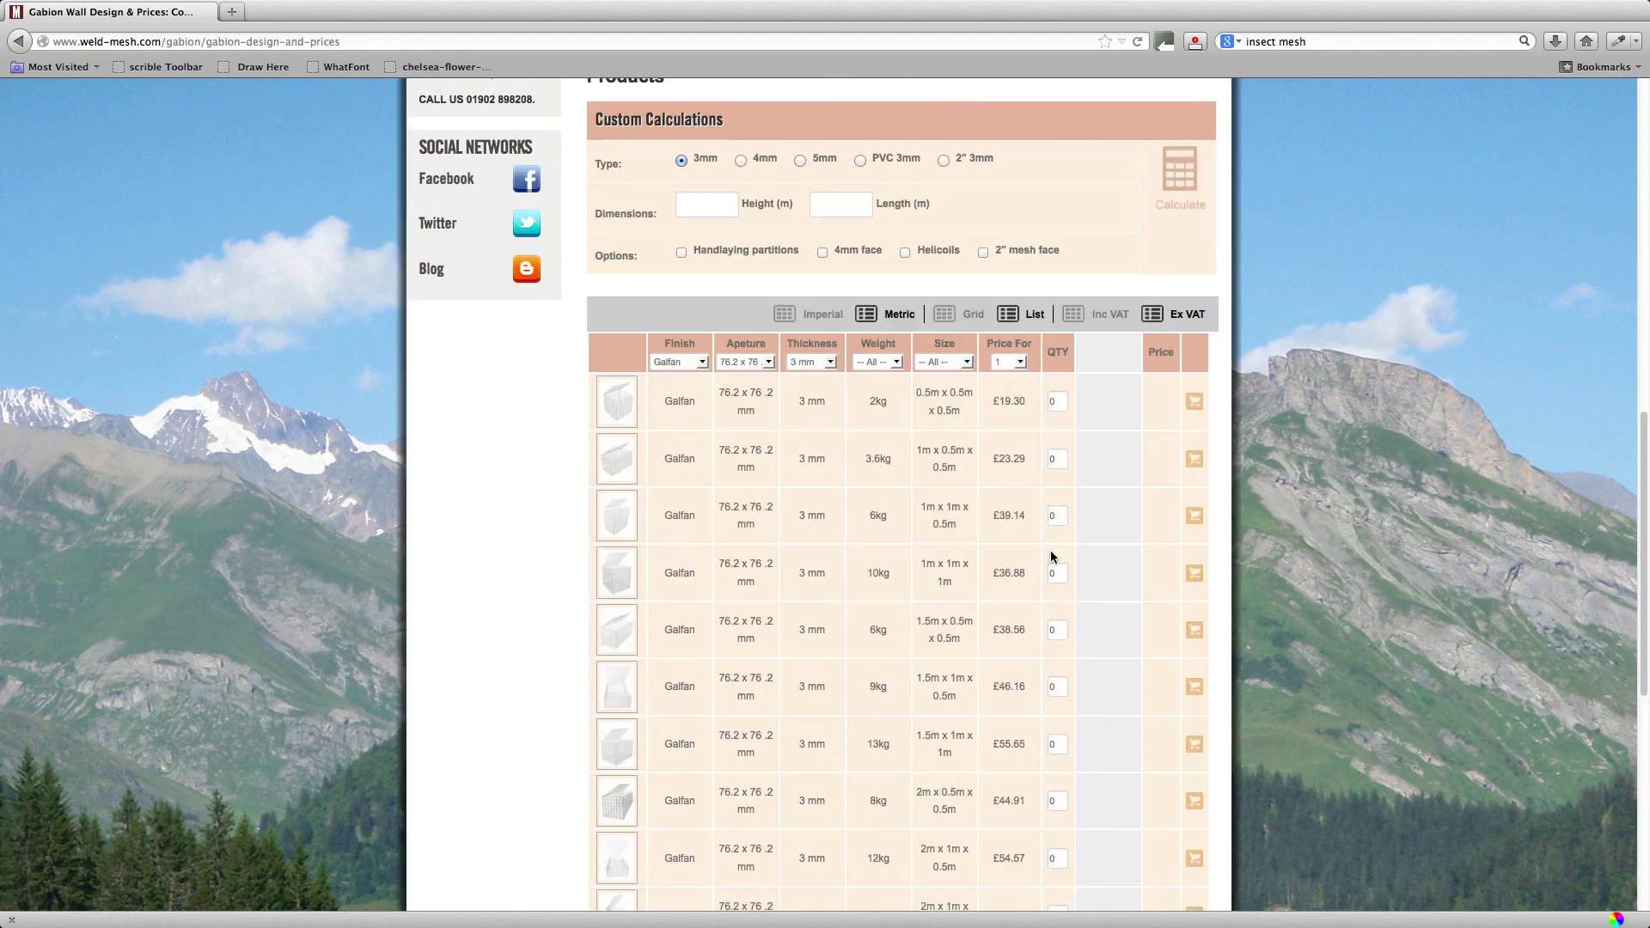
Set the Thickness and Aperture filters to -- All --, keeping only the Galfan finish
scroll(1050, 554, down, 7)
scroll(1050, 550, up, 9)
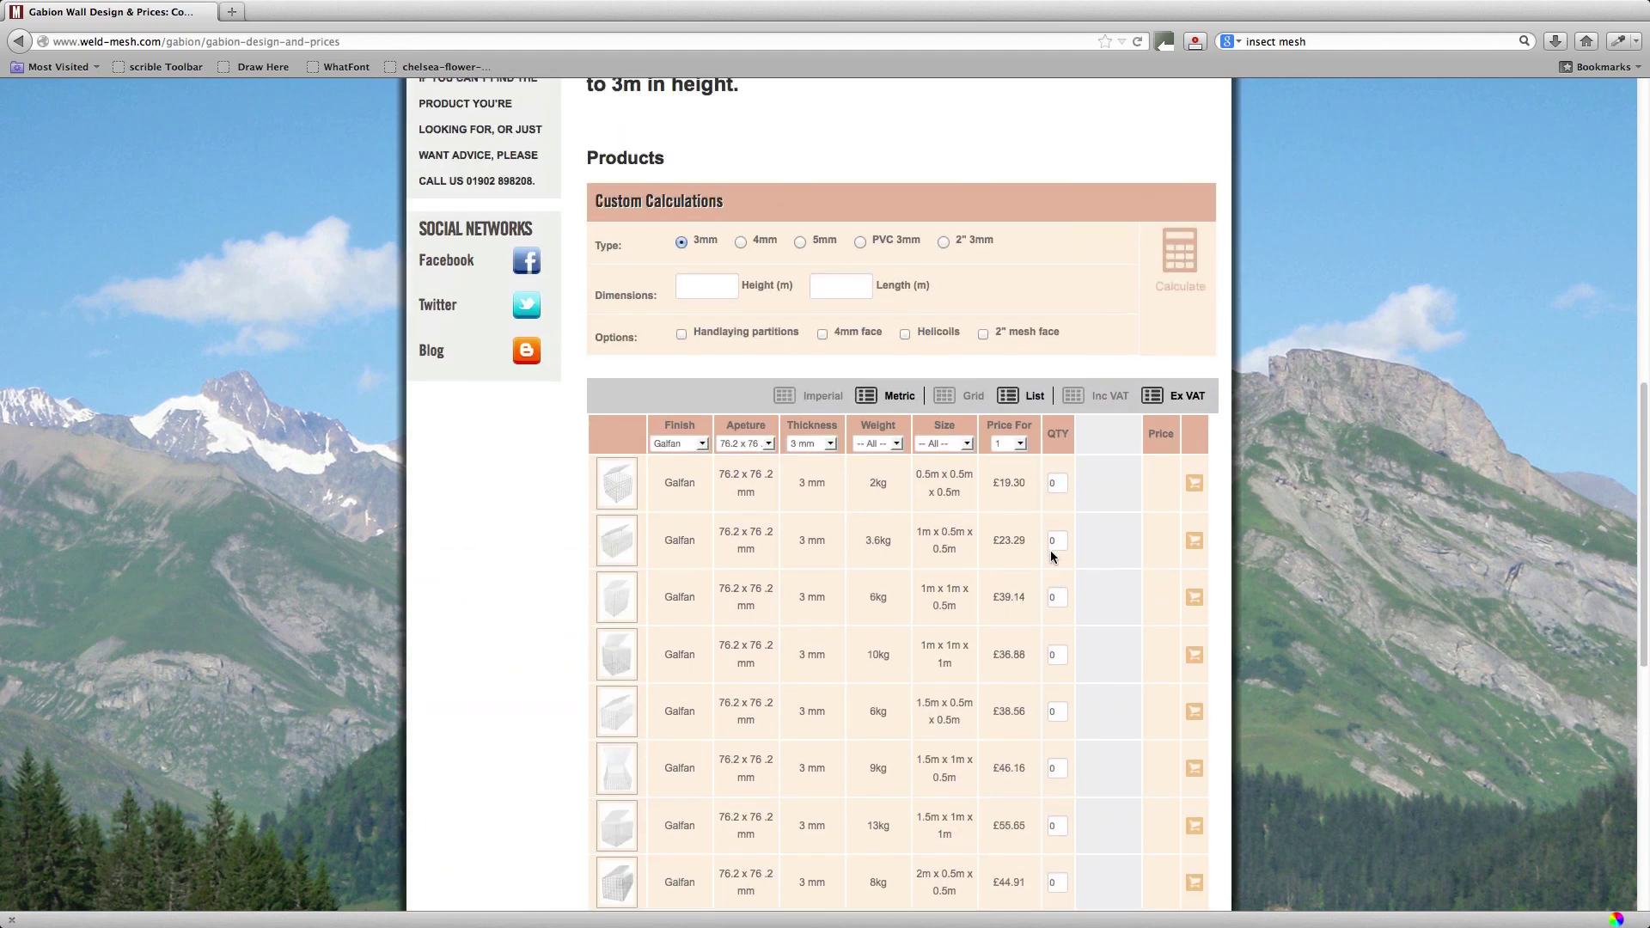
scroll(1050, 550, down, 2)
scroll(1051, 550, down, 1)
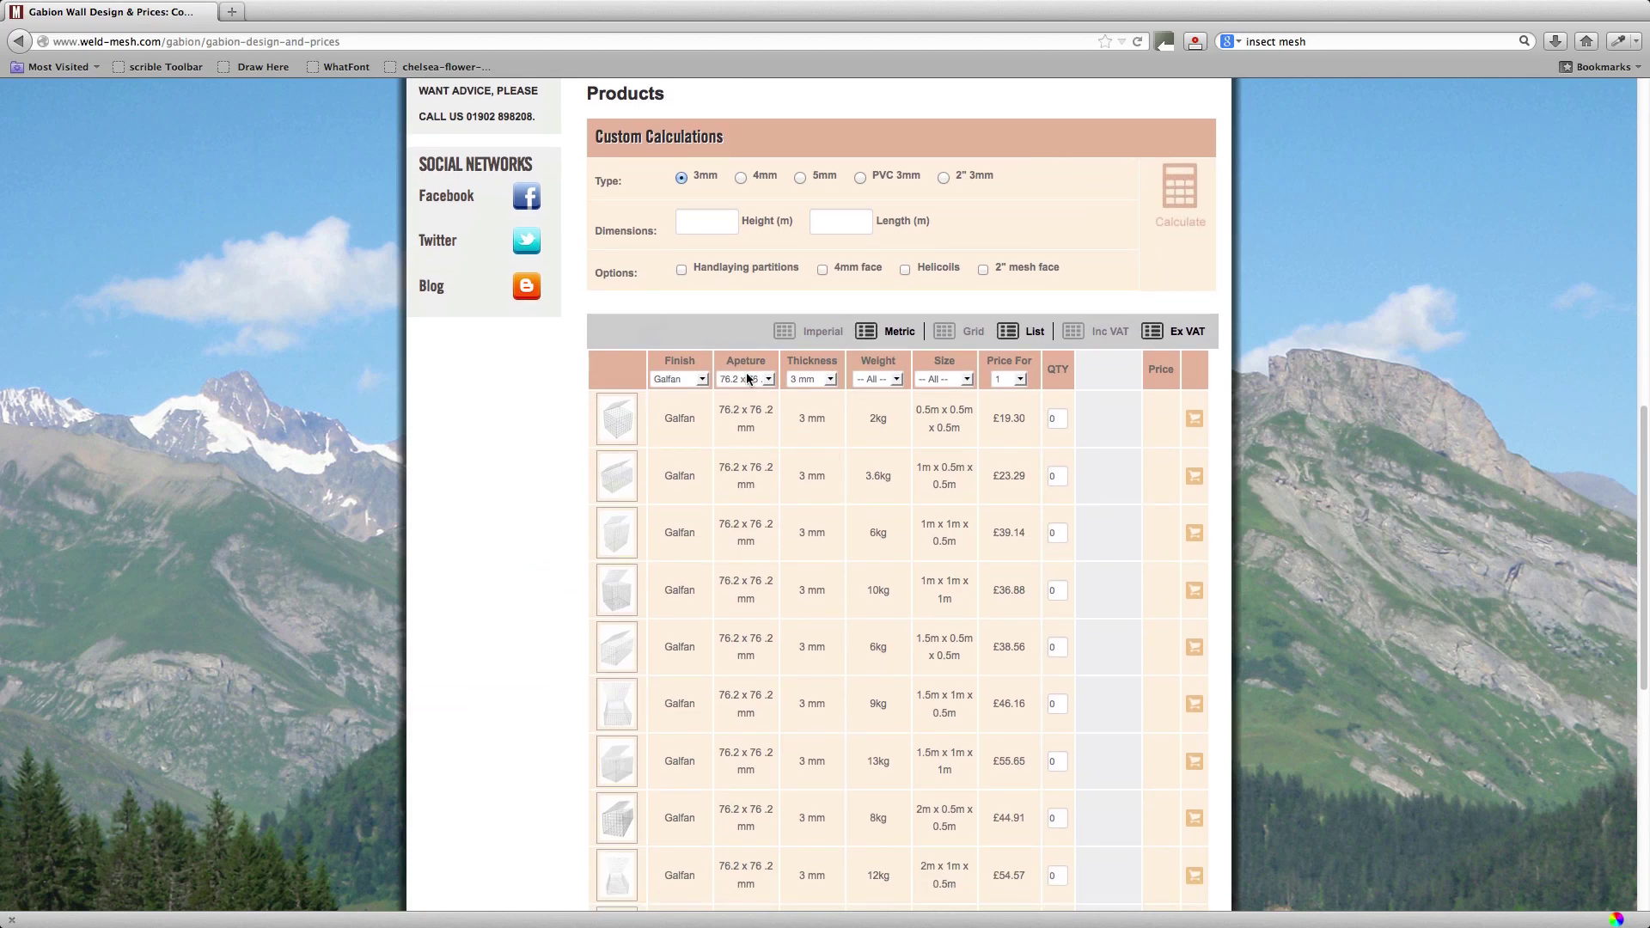
click(827, 379)
click(808, 396)
click(768, 378)
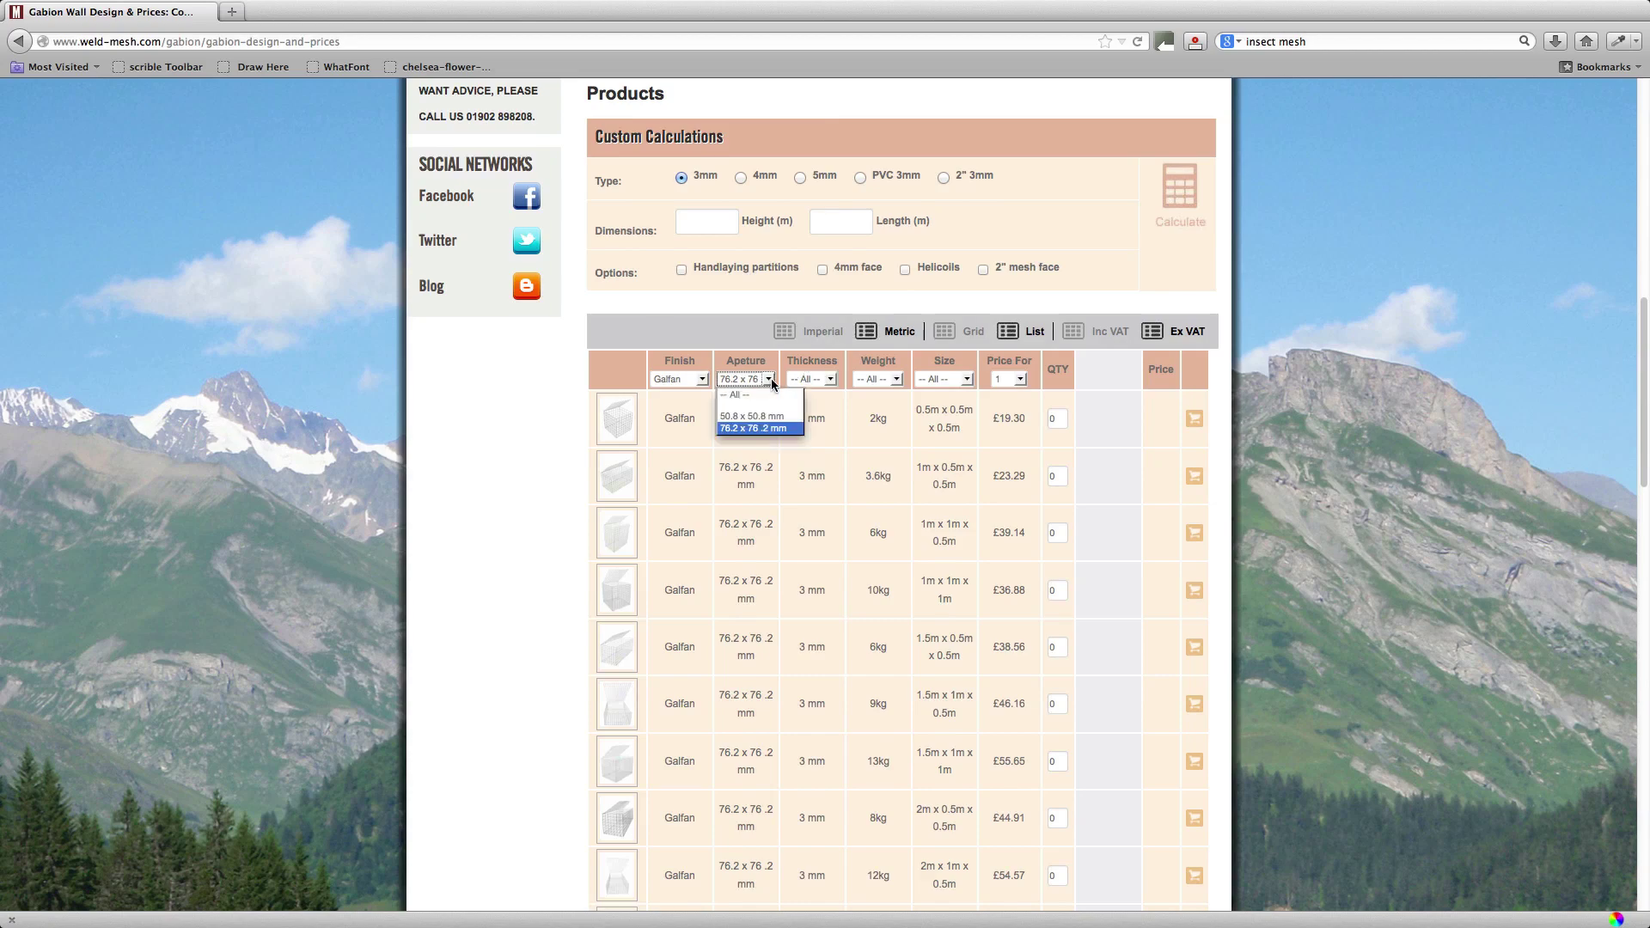
click(760, 394)
Scroll through the Galfan baskets, now including 50.8 x 50.8 mm, 4 mm and 5 mm sizes
scroll(905, 629, down, 15)
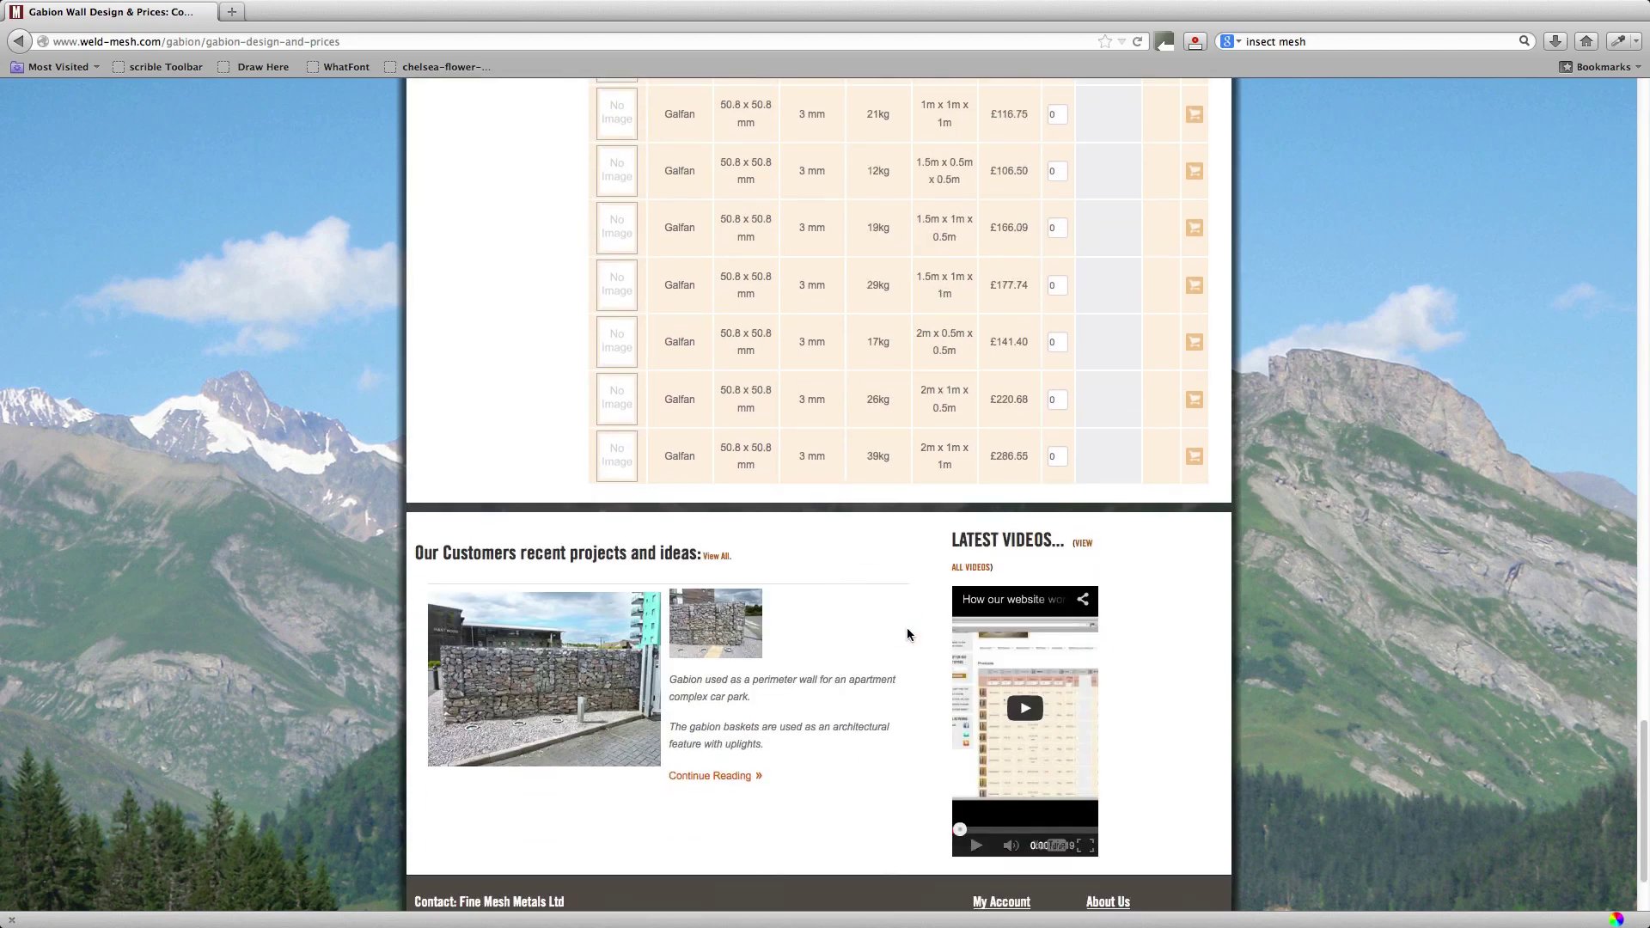
scroll(910, 442, up, 10)
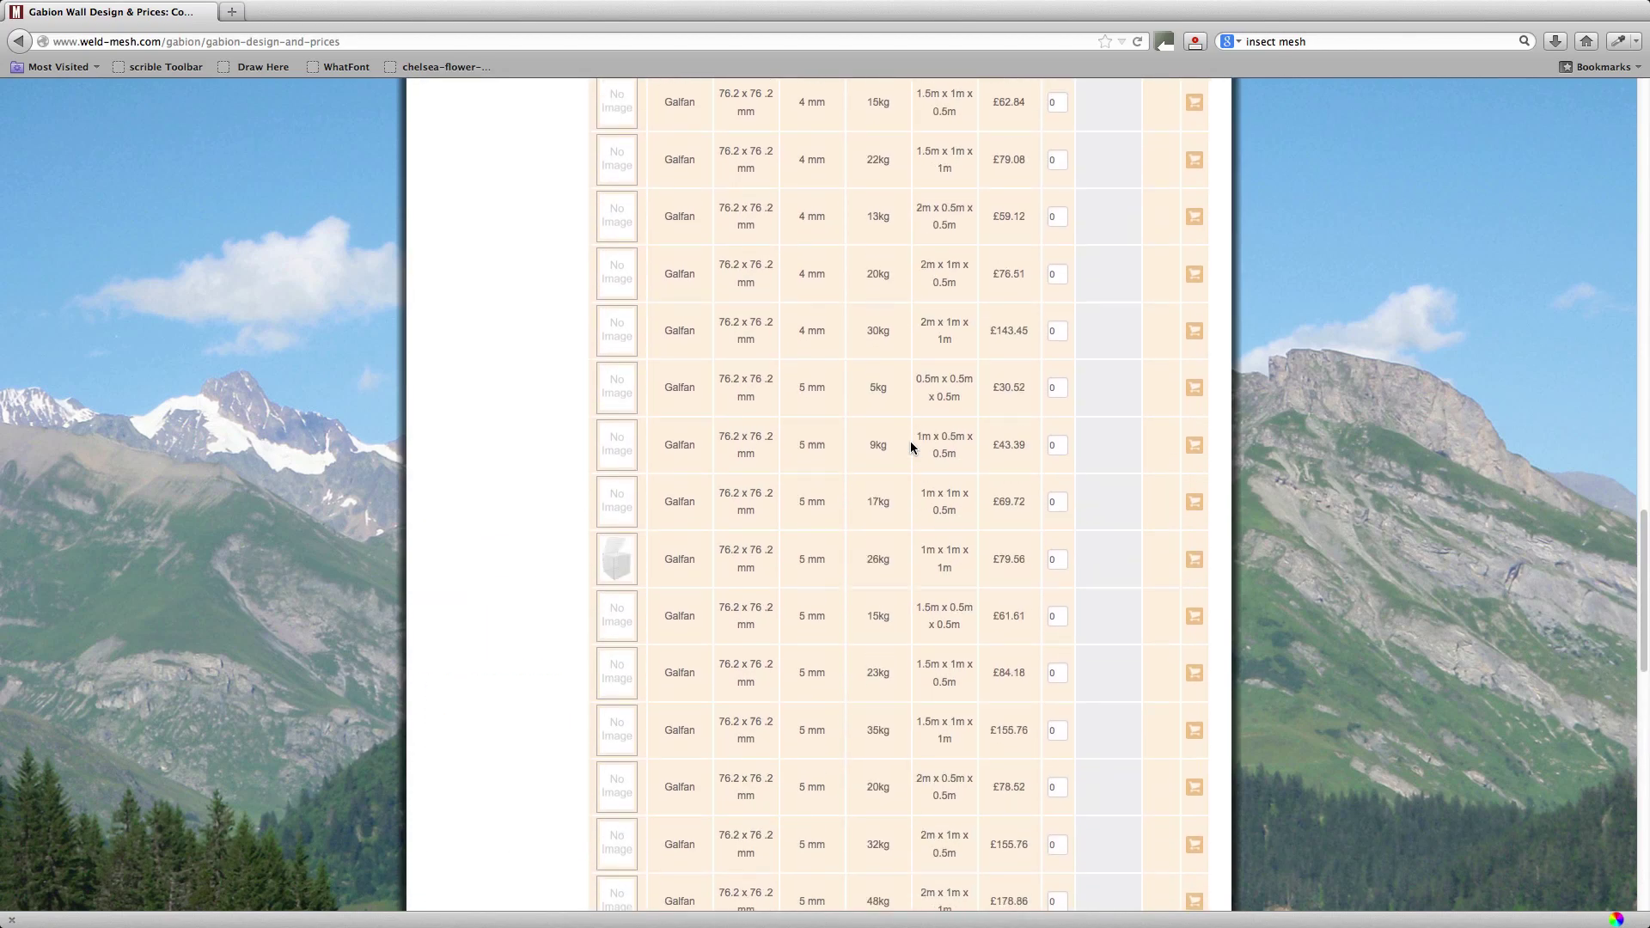
scroll(910, 441, down, 7)
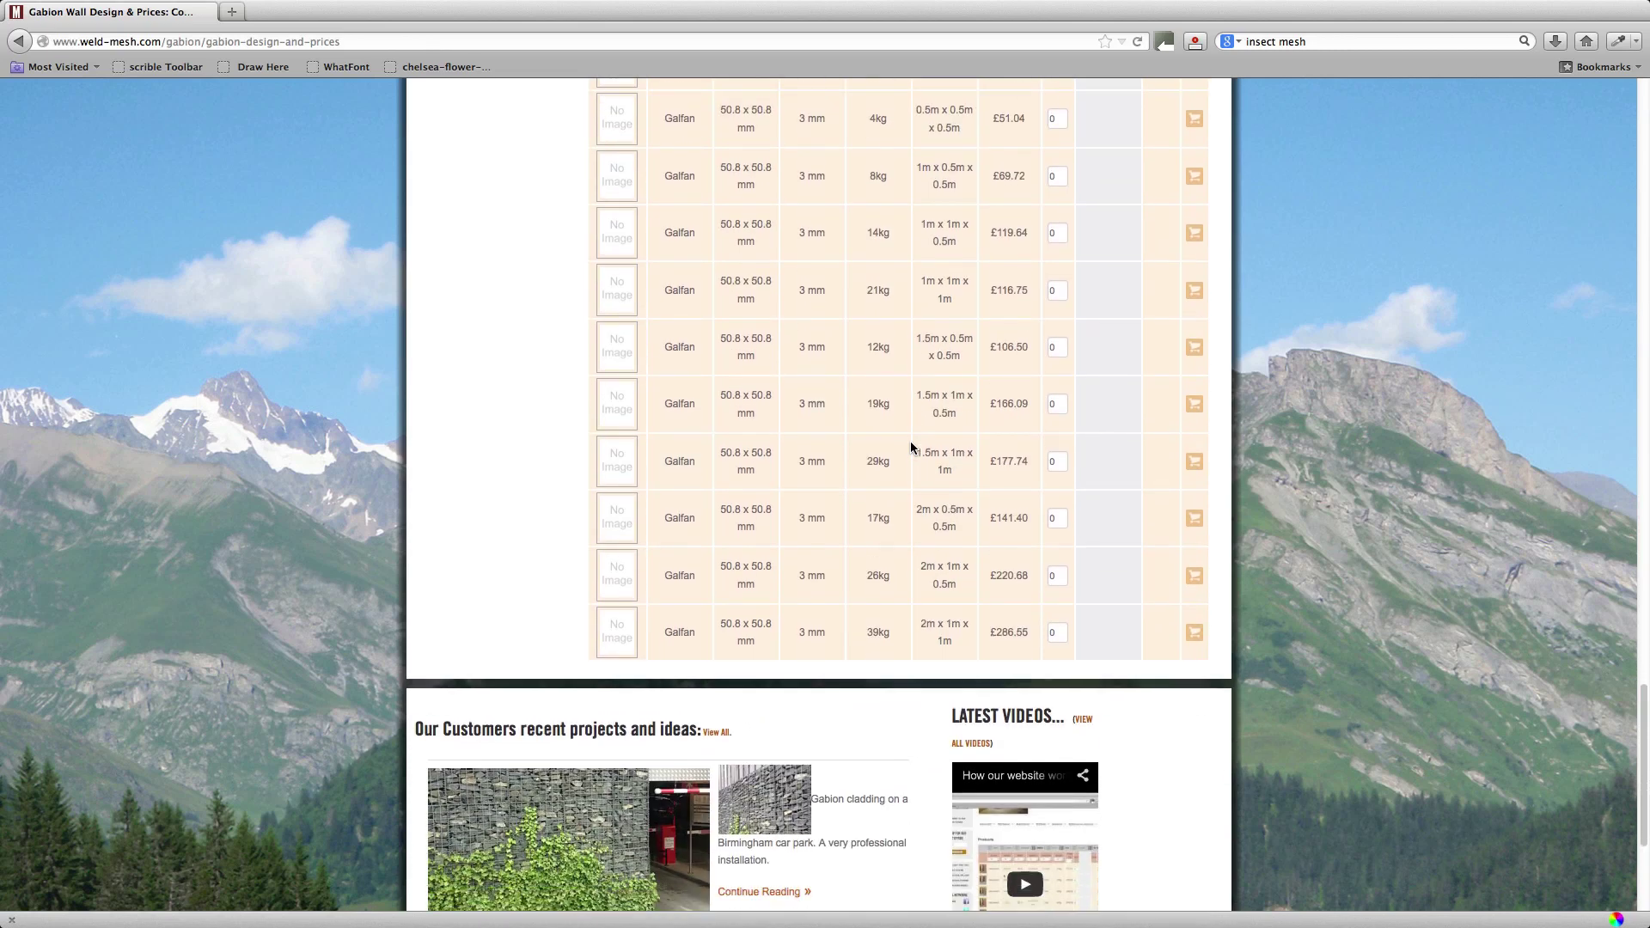
scroll(910, 441, up, 2)
scroll(910, 441, down, 2)
scroll(910, 441, up, 18)
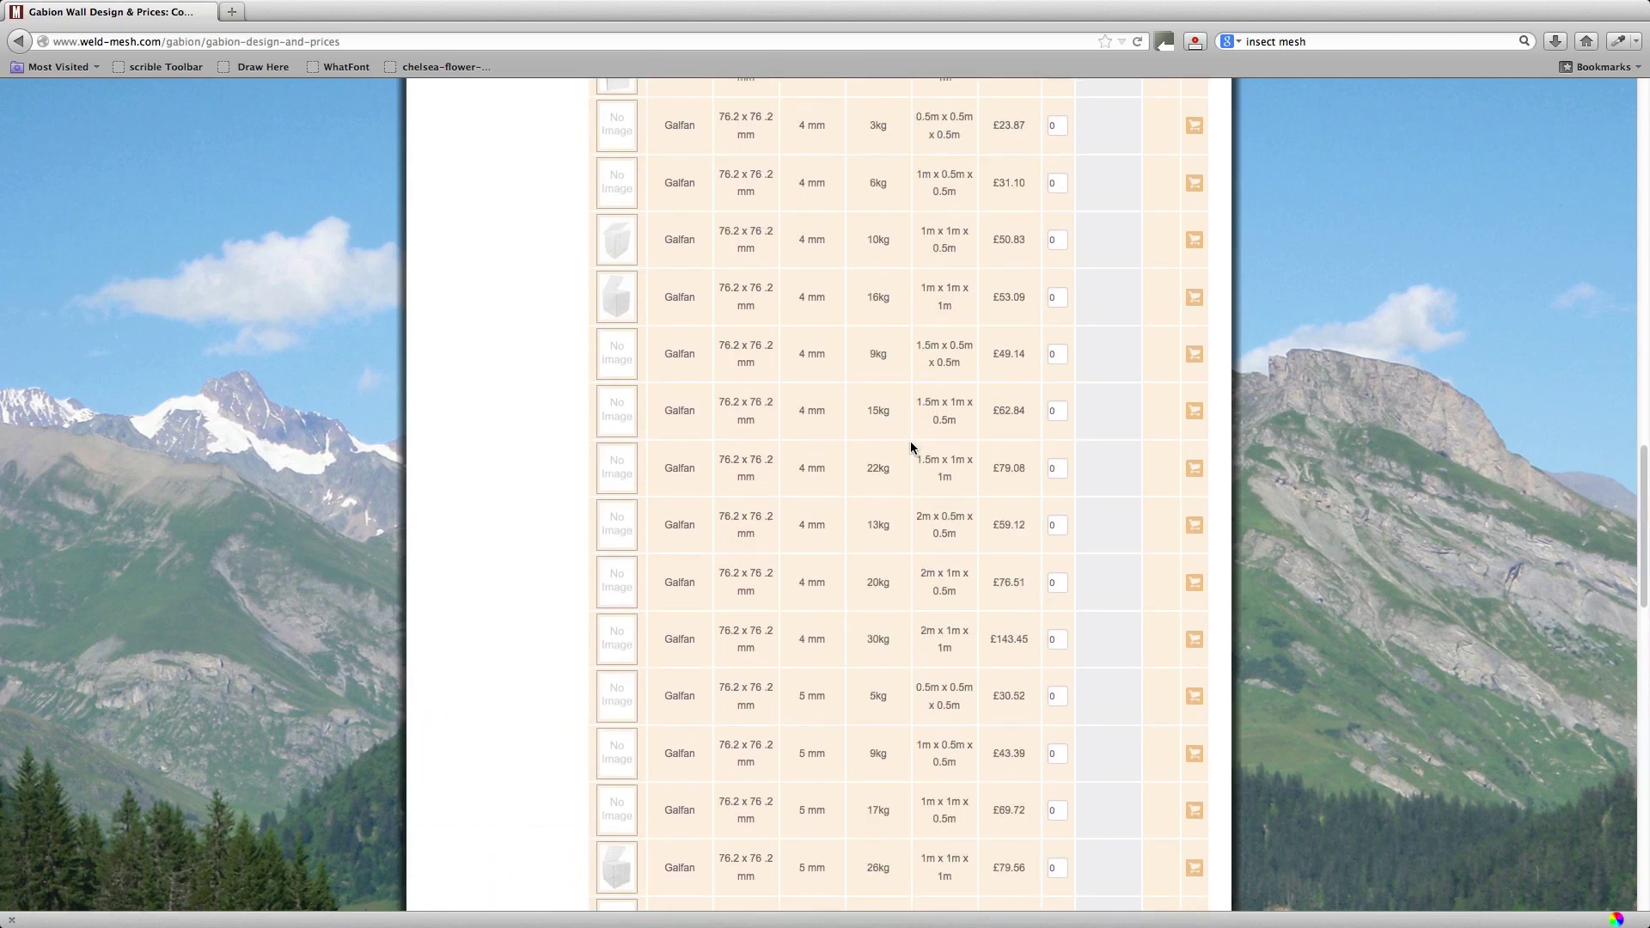
scroll(910, 441, up, 6)
click(703, 342)
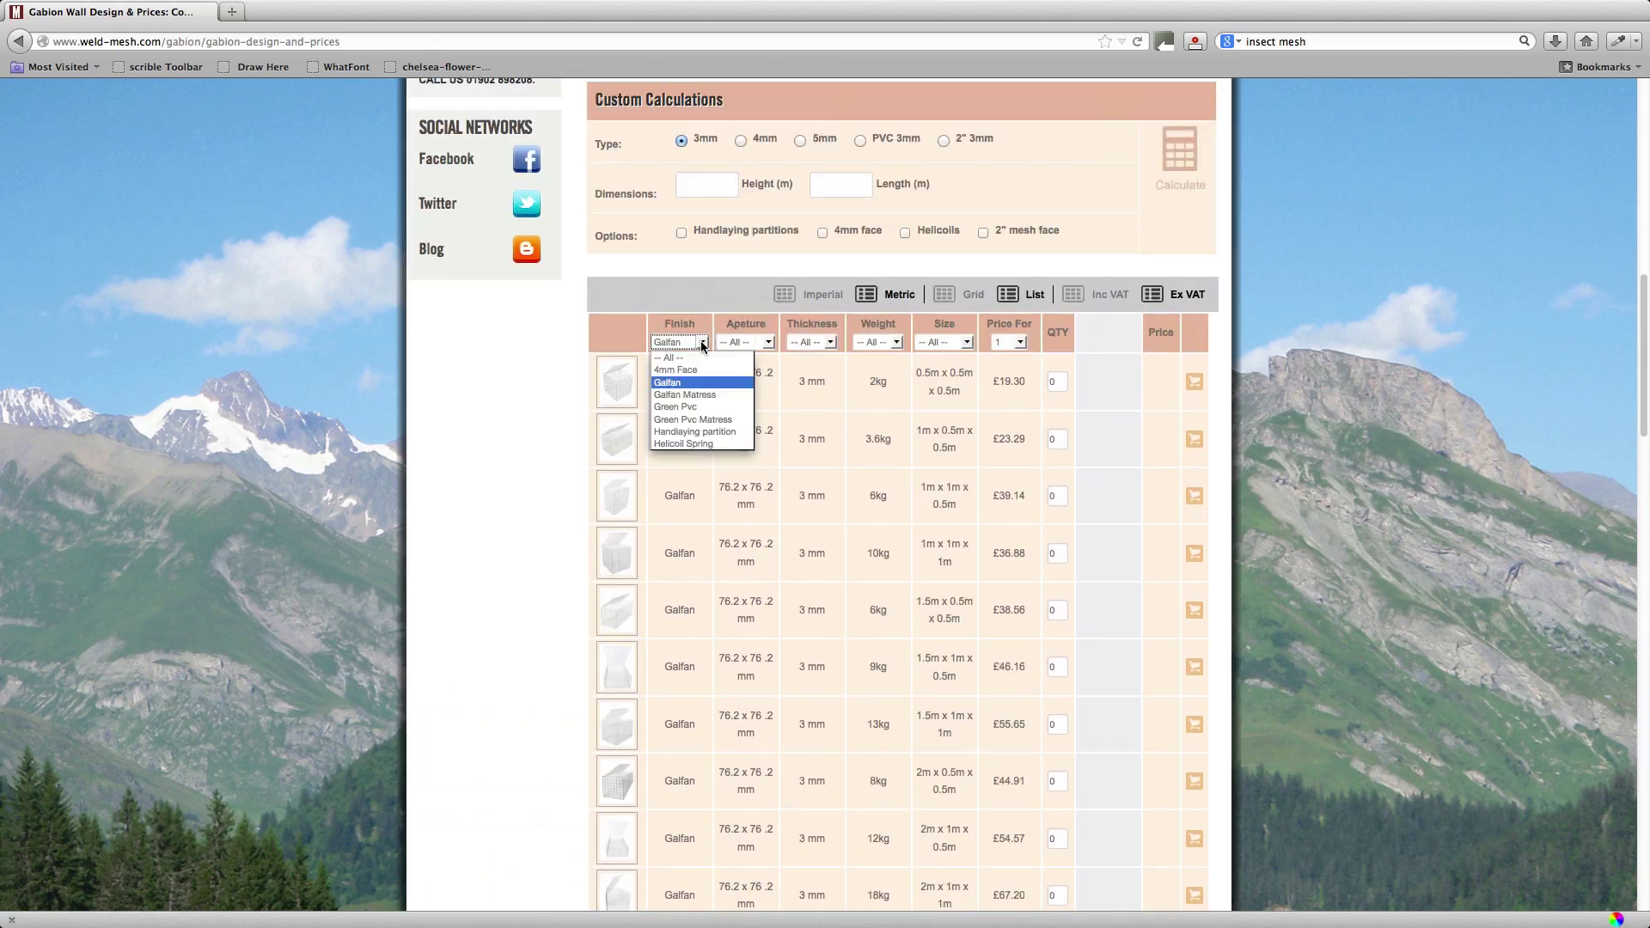
Filter the price table to Helicoil Spring, leaving a single 1 m, 1 kg item at £9.25
click(705, 444)
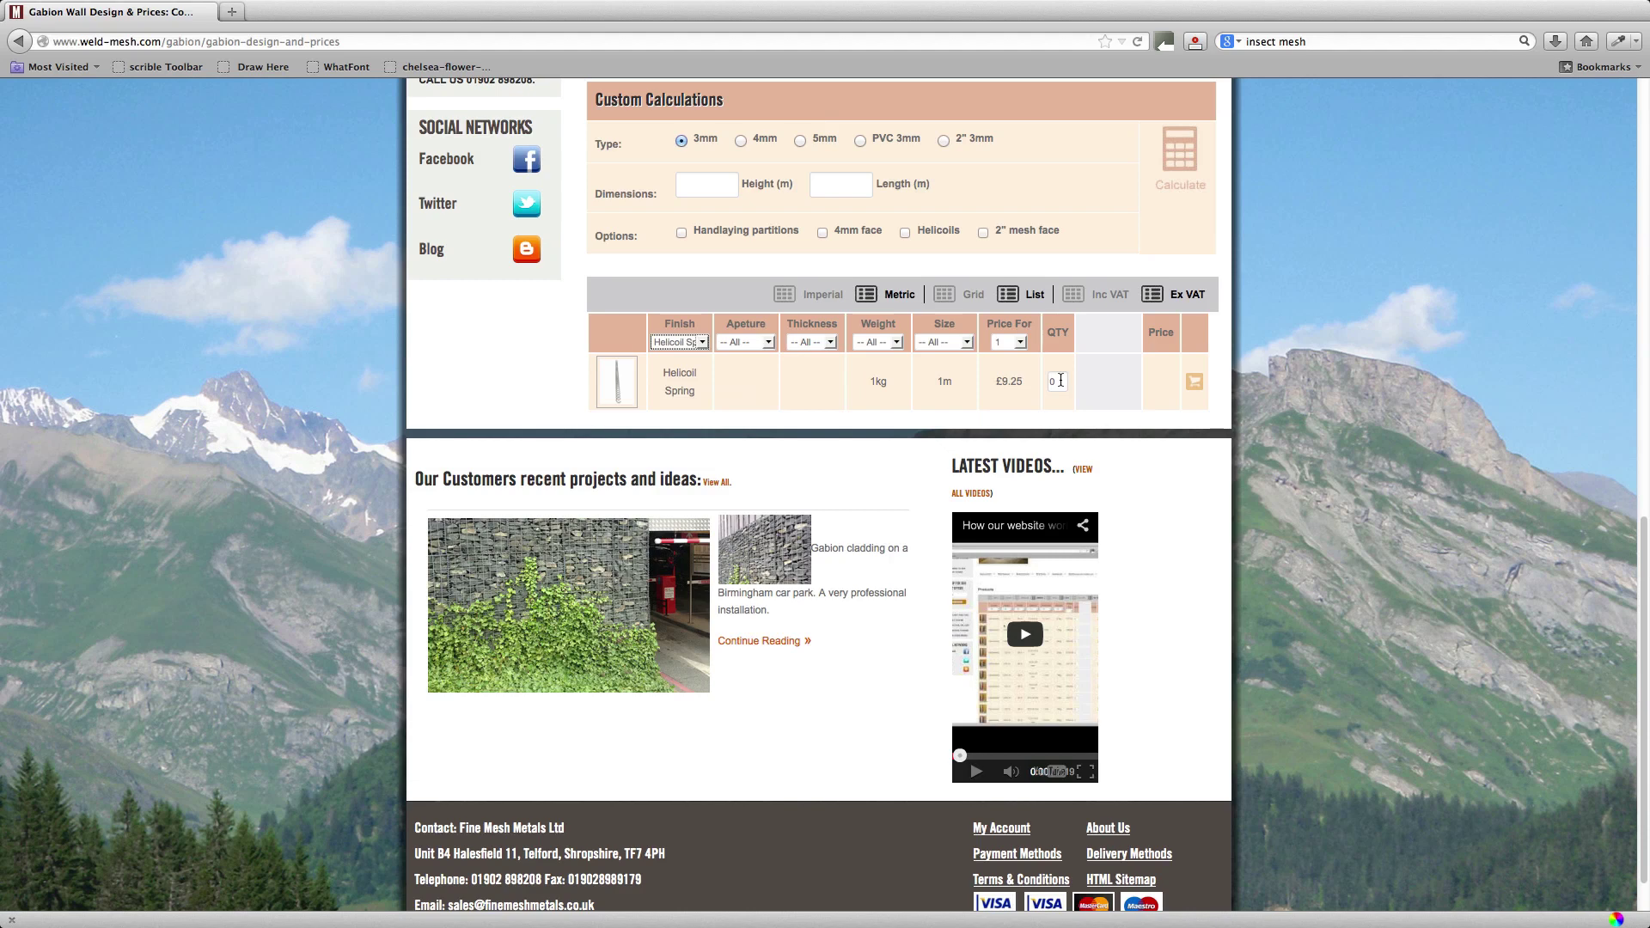
mouse_move(1011, 387)
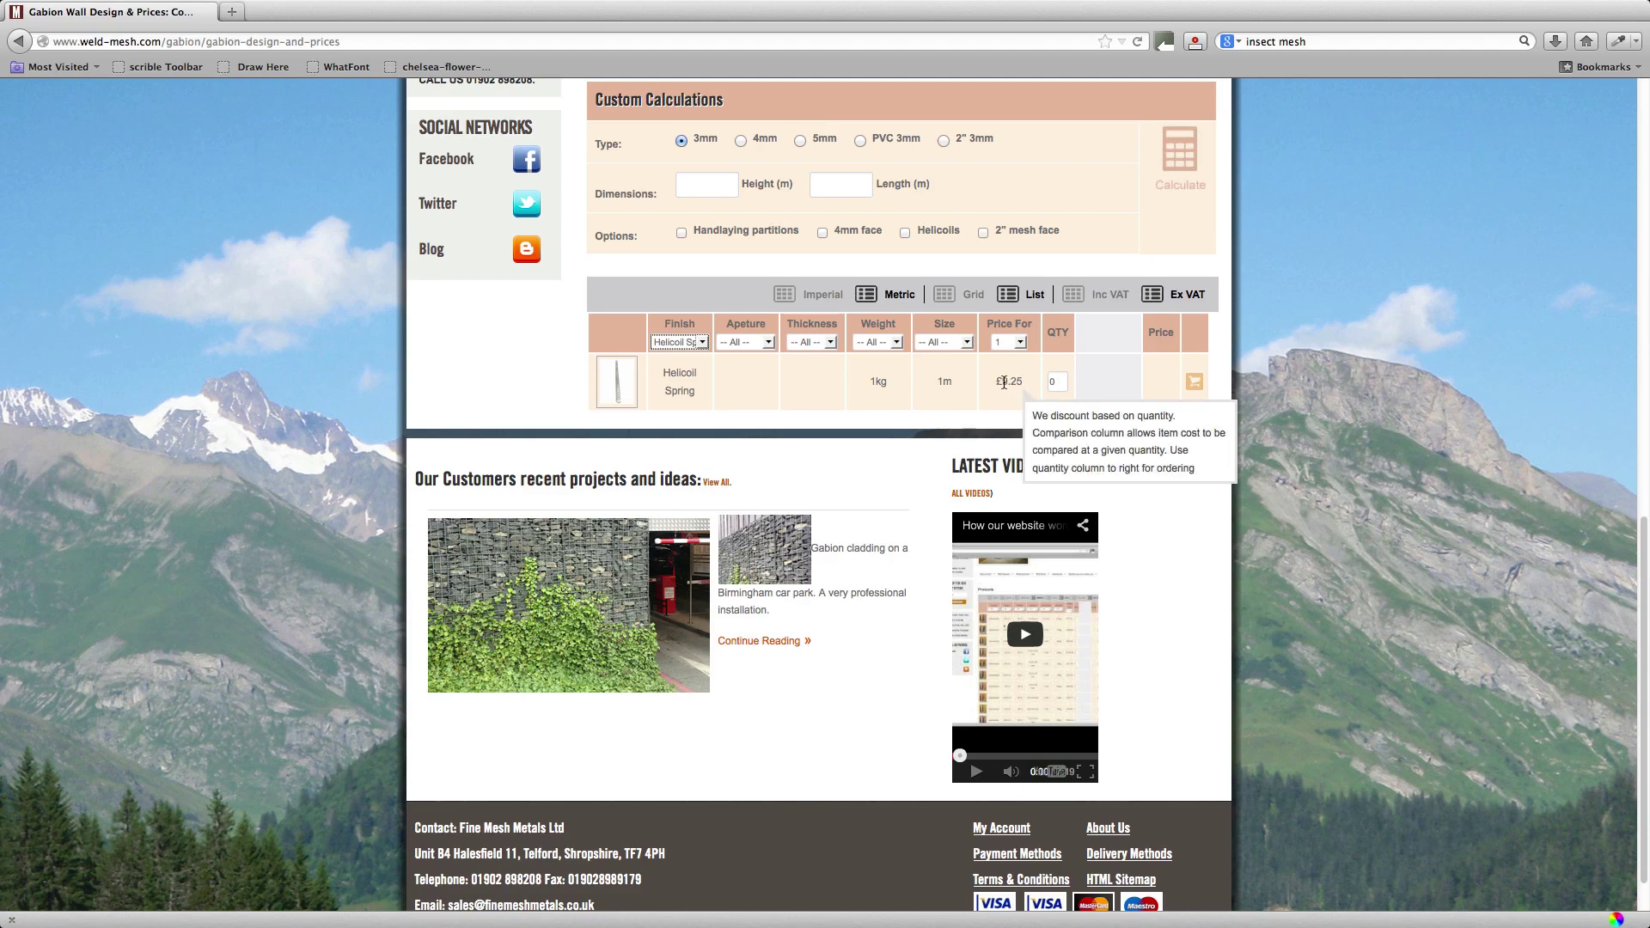
scroll(959, 380, up, 2)
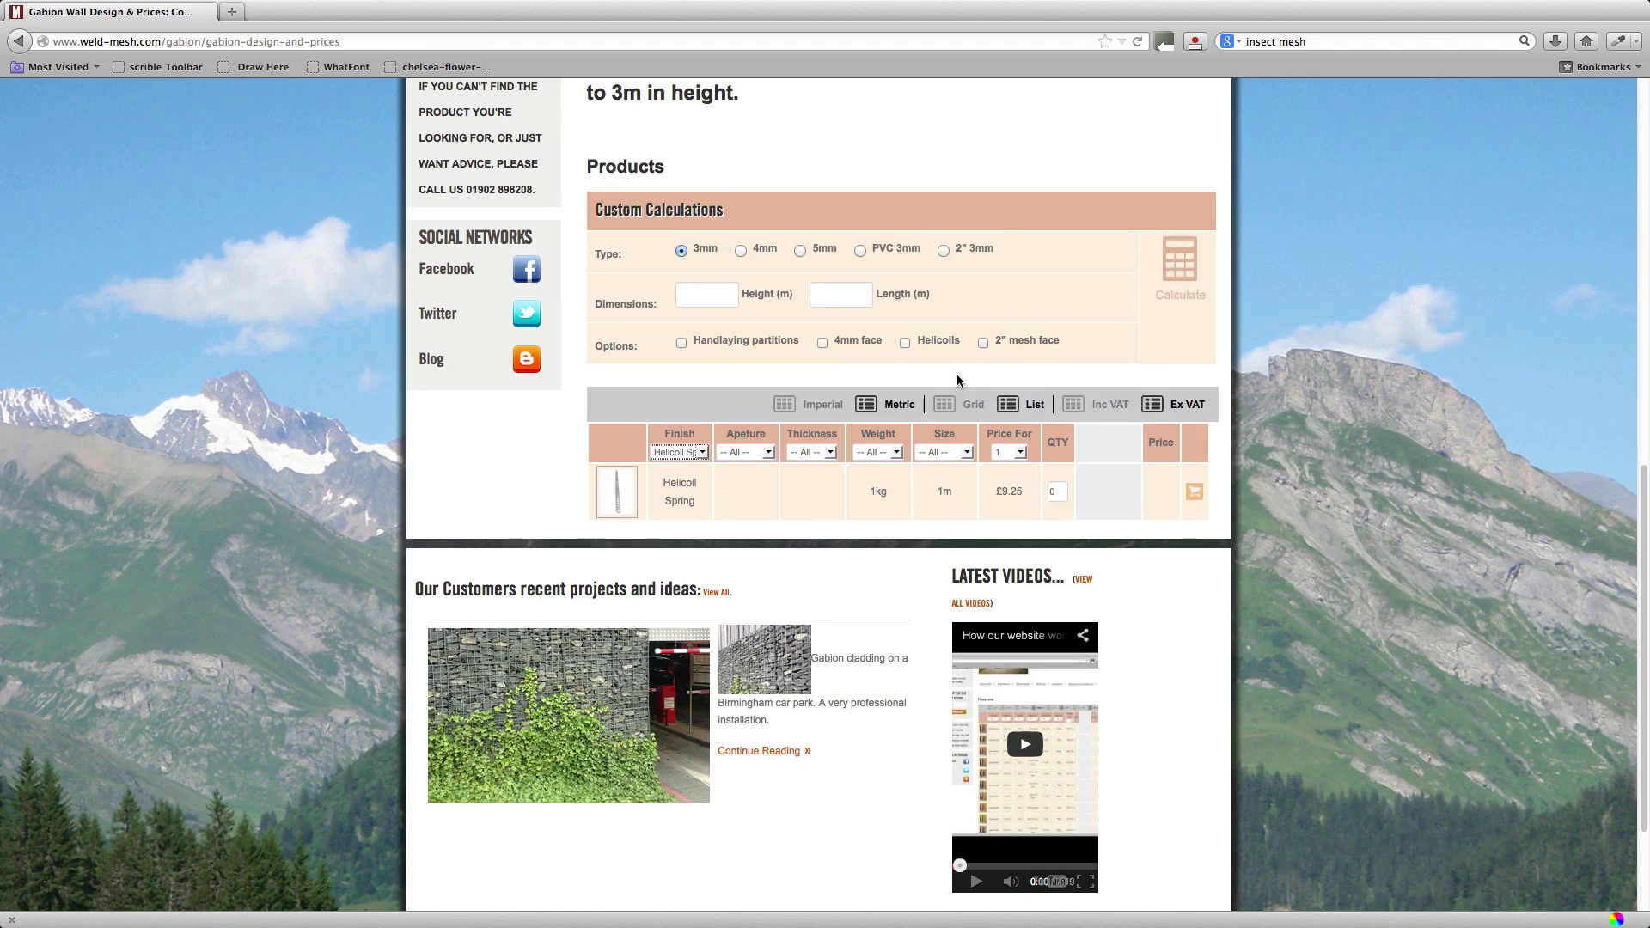
scroll(958, 381, up, 8)
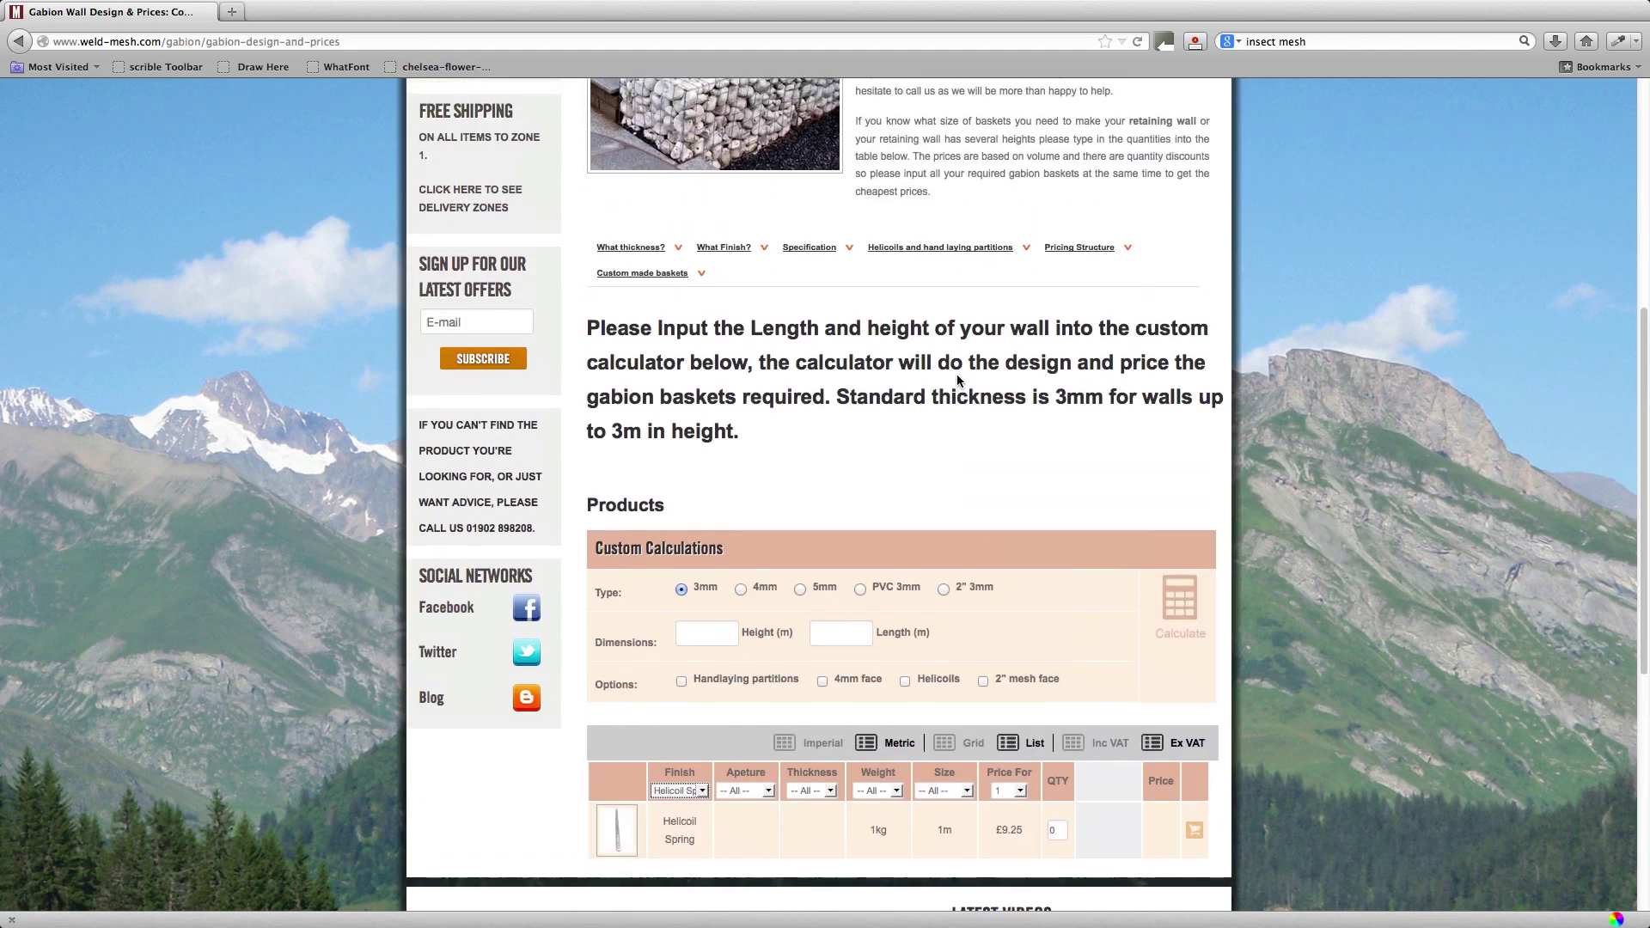
scroll(959, 381, up, 5)
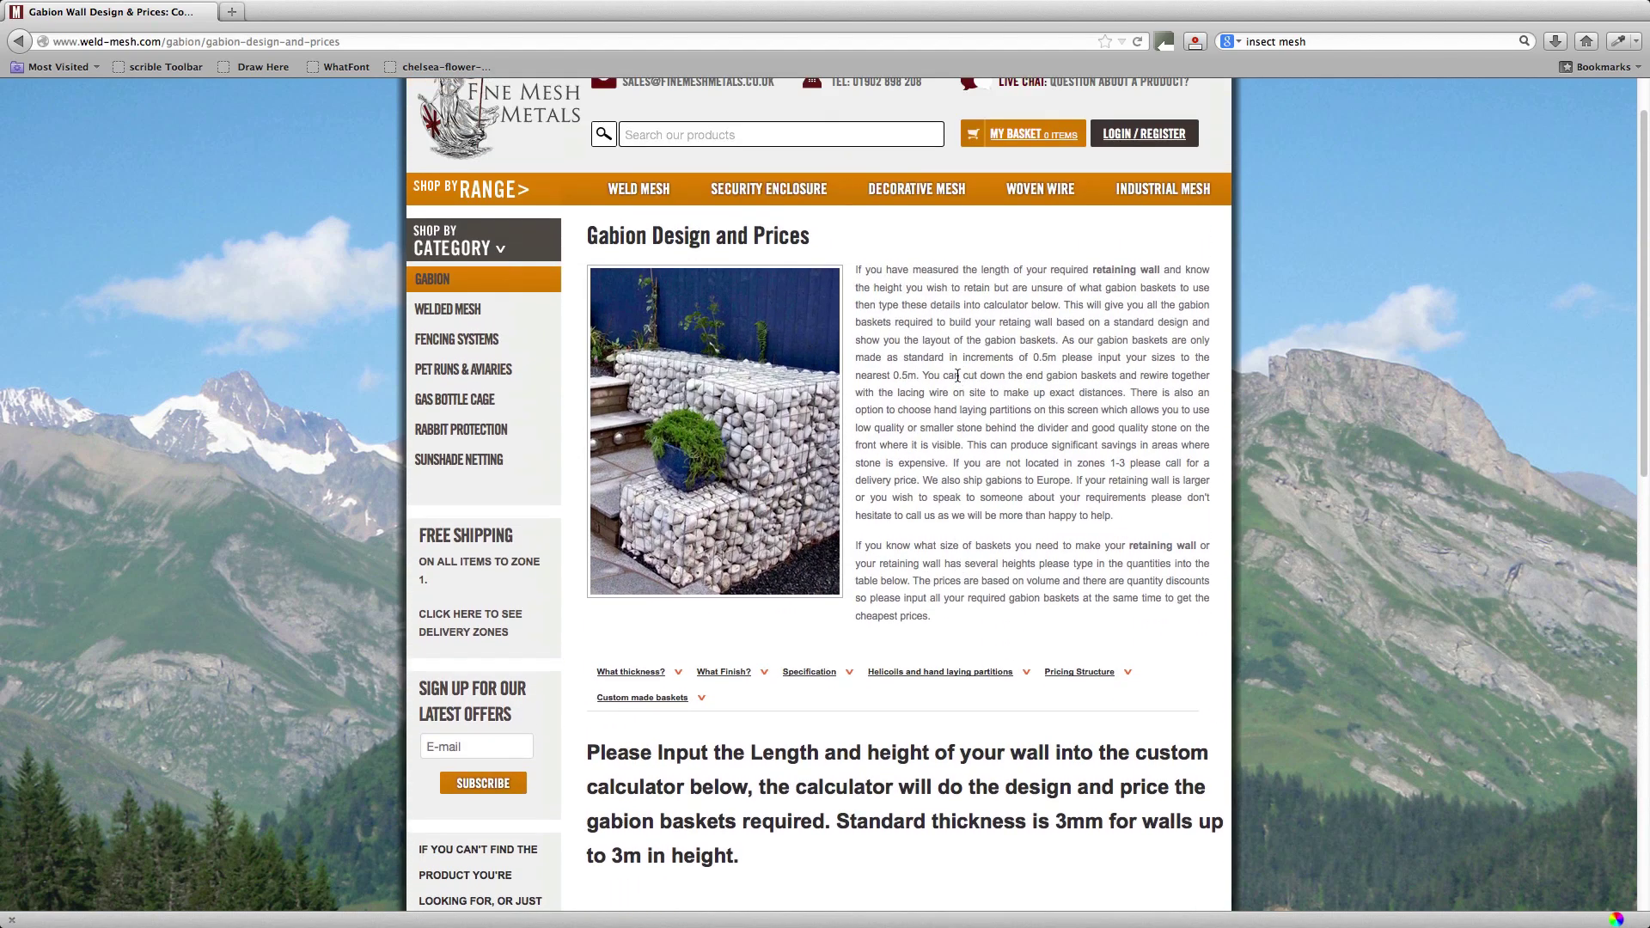
Go to Gabion Information and scroll down to the Weight of Filling Materials table
mouse_move(520, 286)
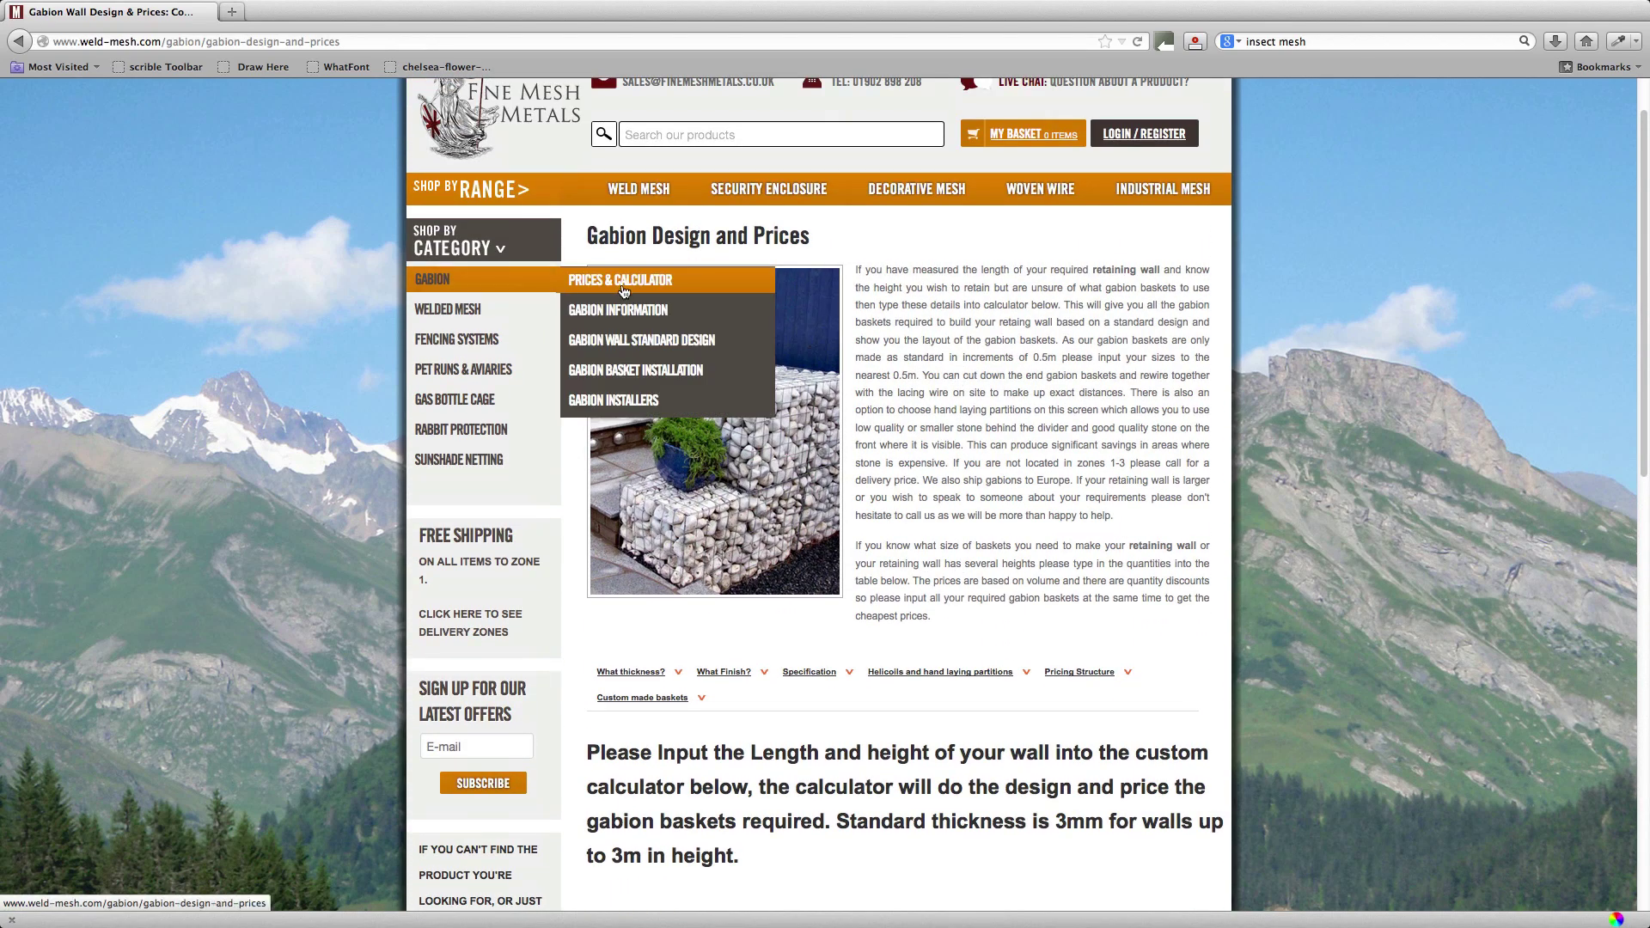
click(641, 311)
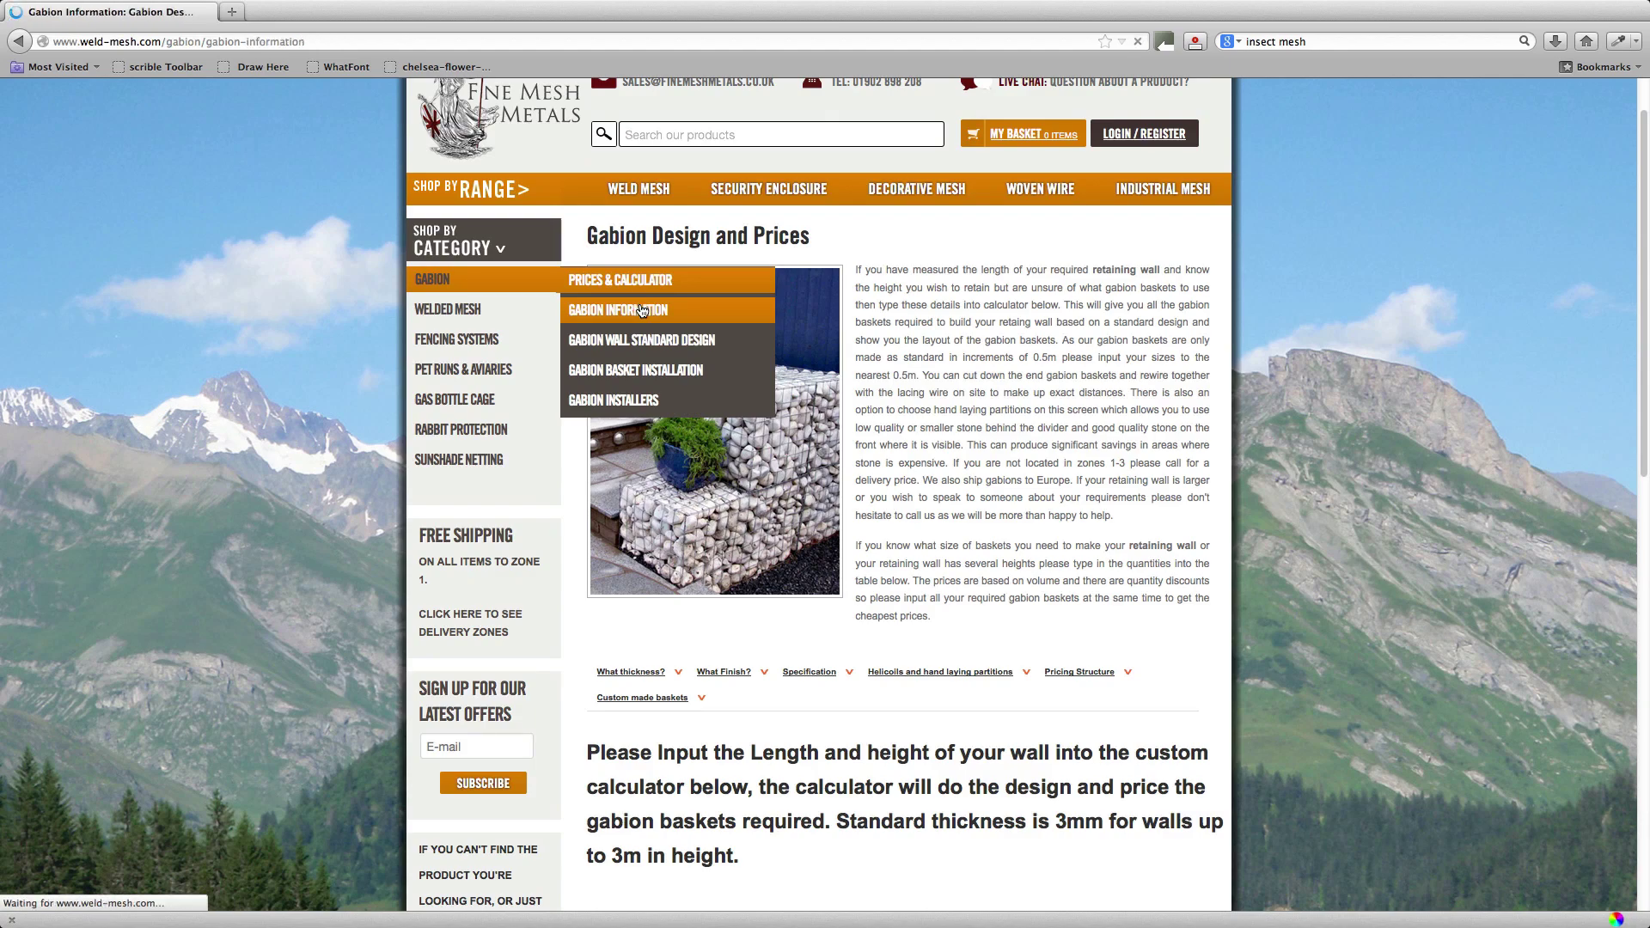
scroll(708, 440, down, 13)
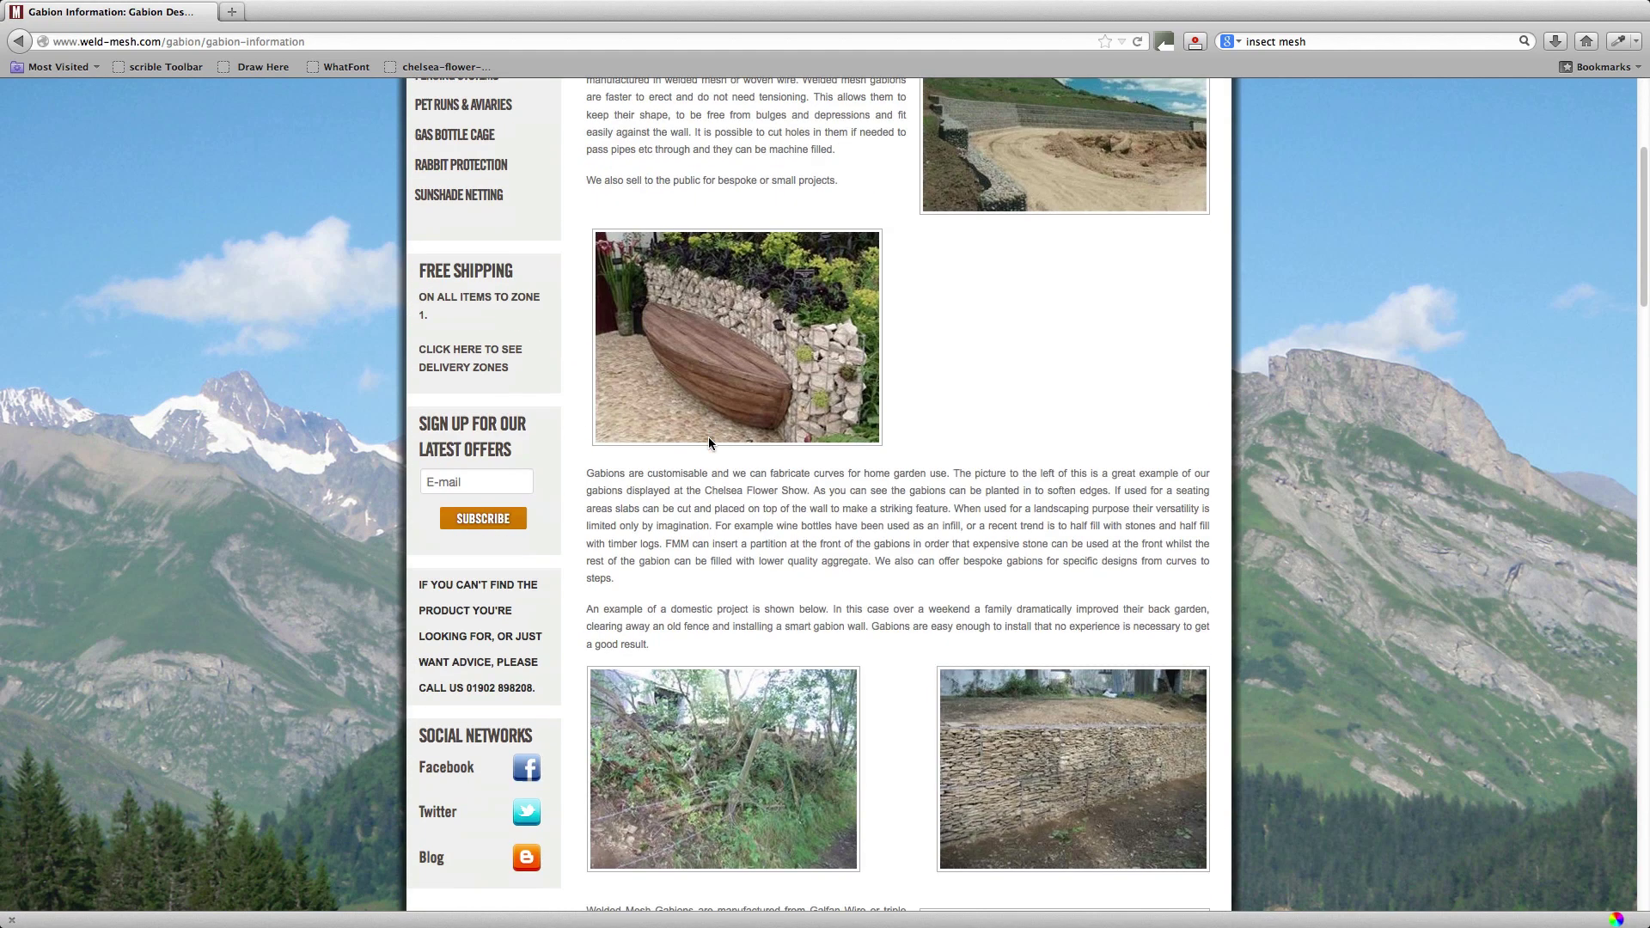
scroll(708, 439, down, 9)
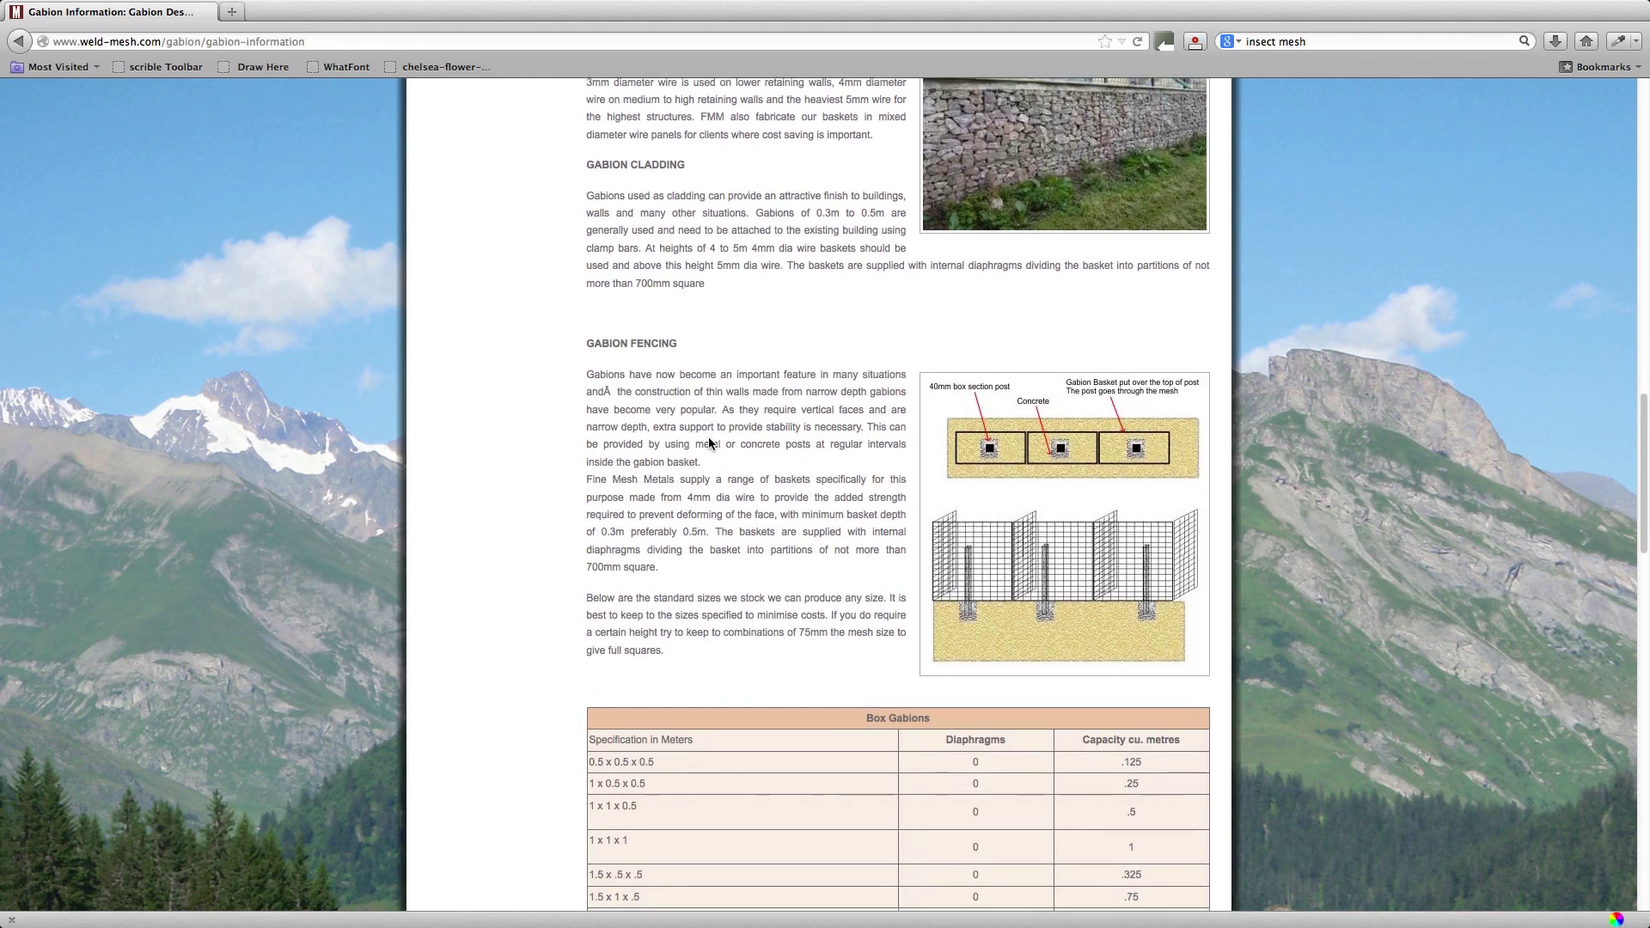
scroll(708, 440, down, 10)
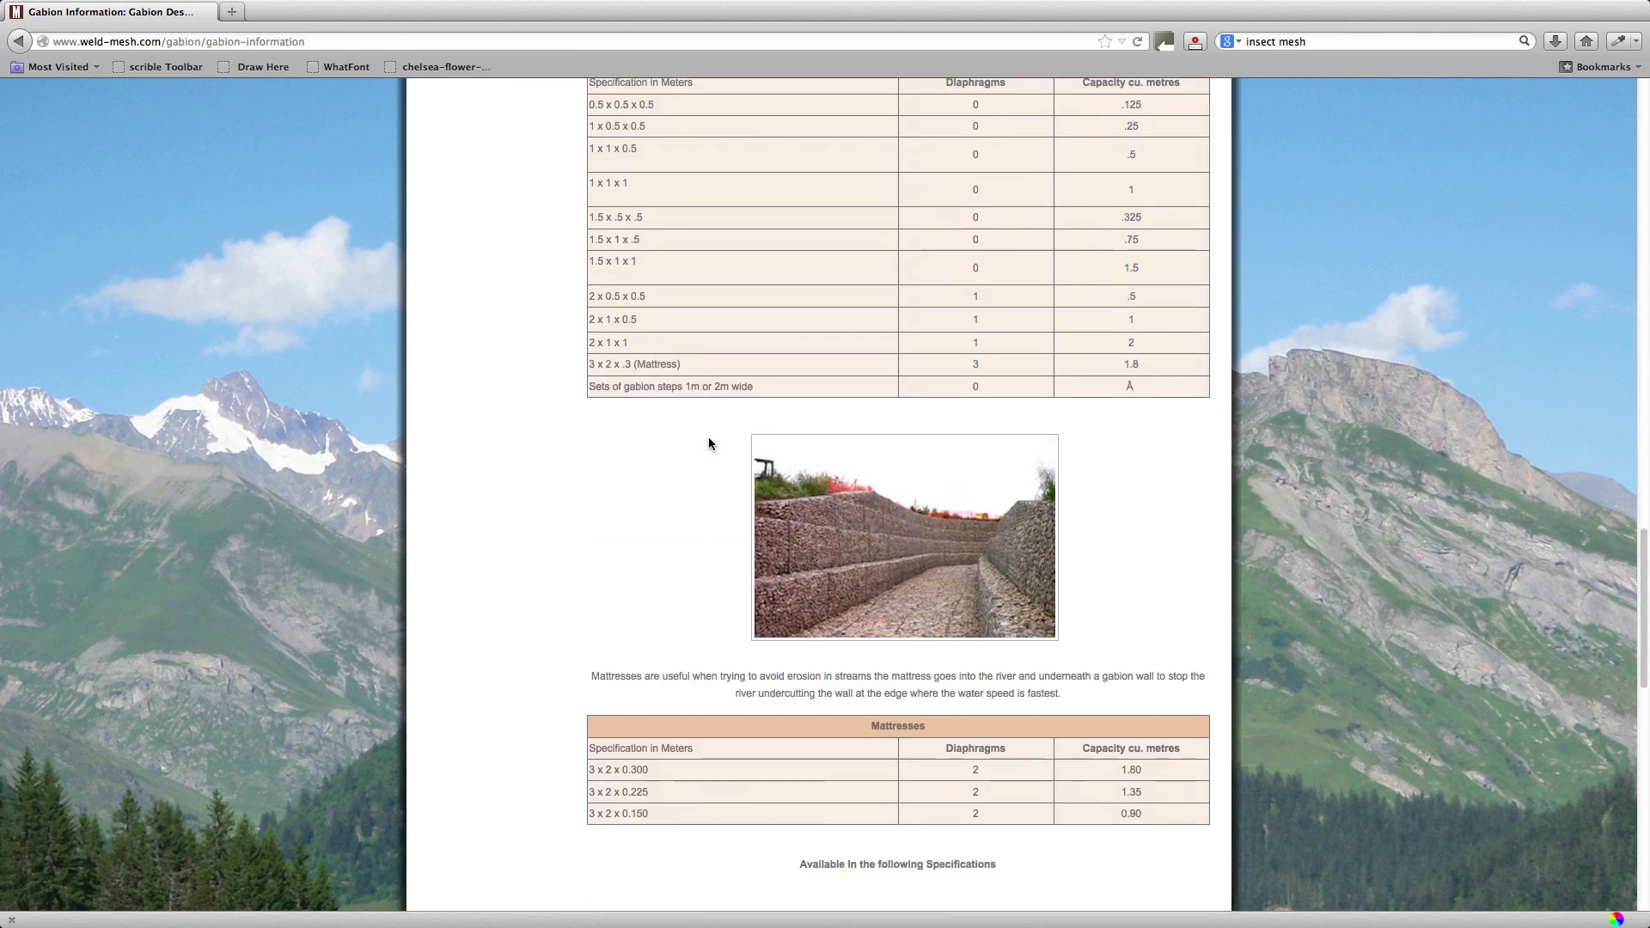
scroll(708, 443, down, 3)
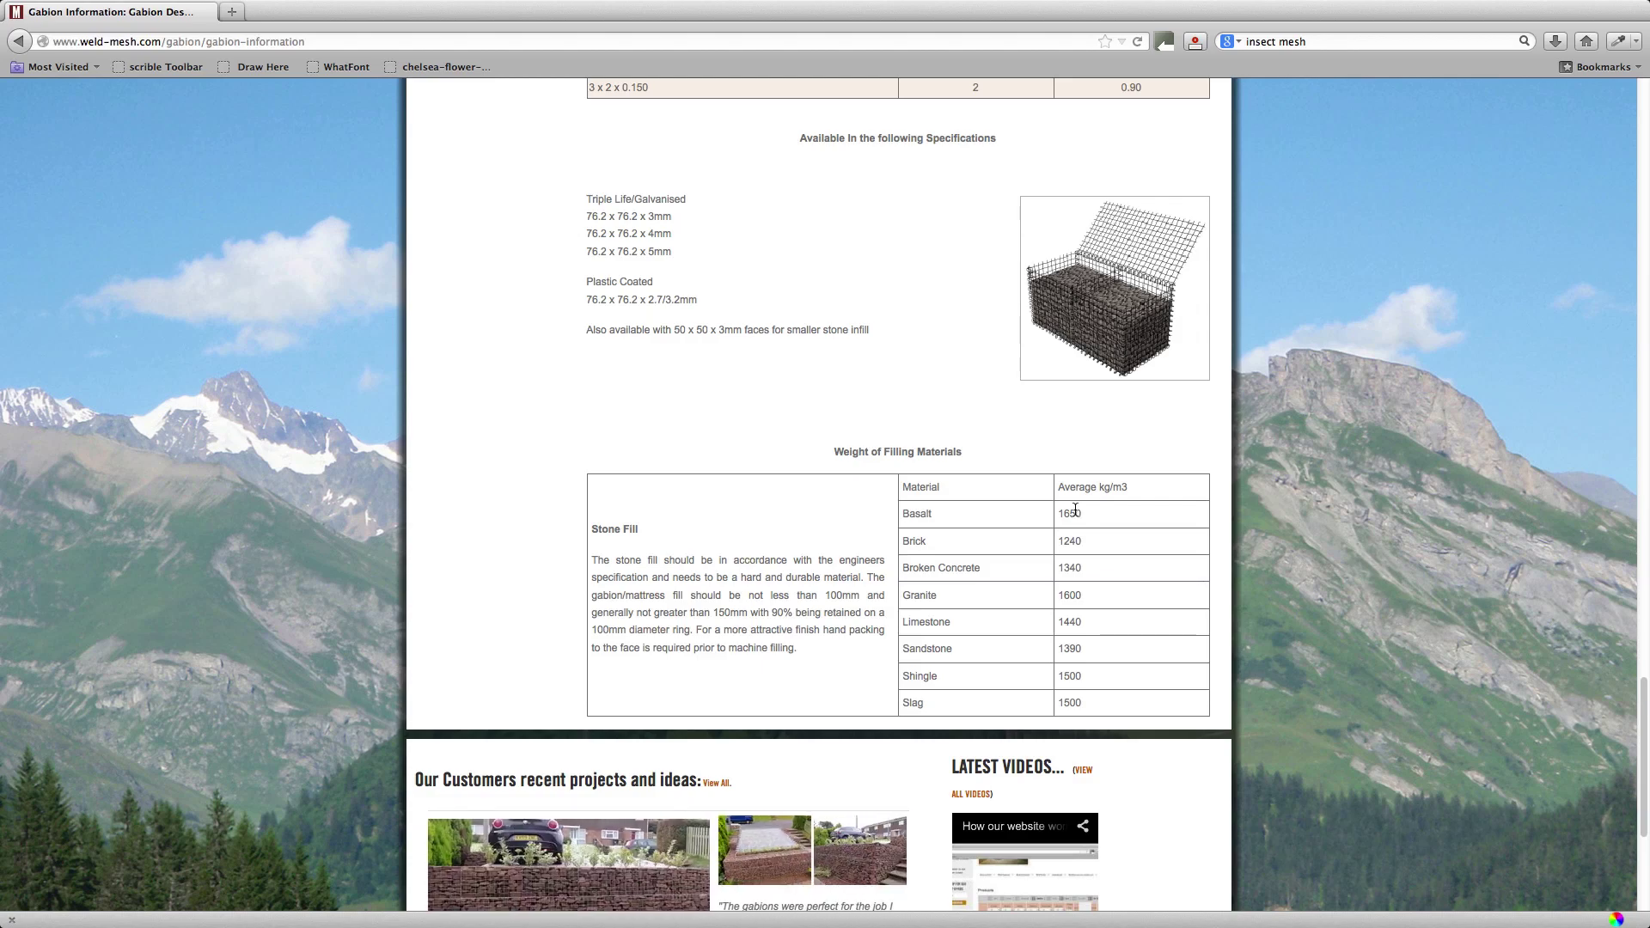
Page through the customer projects carousel to the curved gabion wall against river erosion
scroll(1075, 511, down, 5)
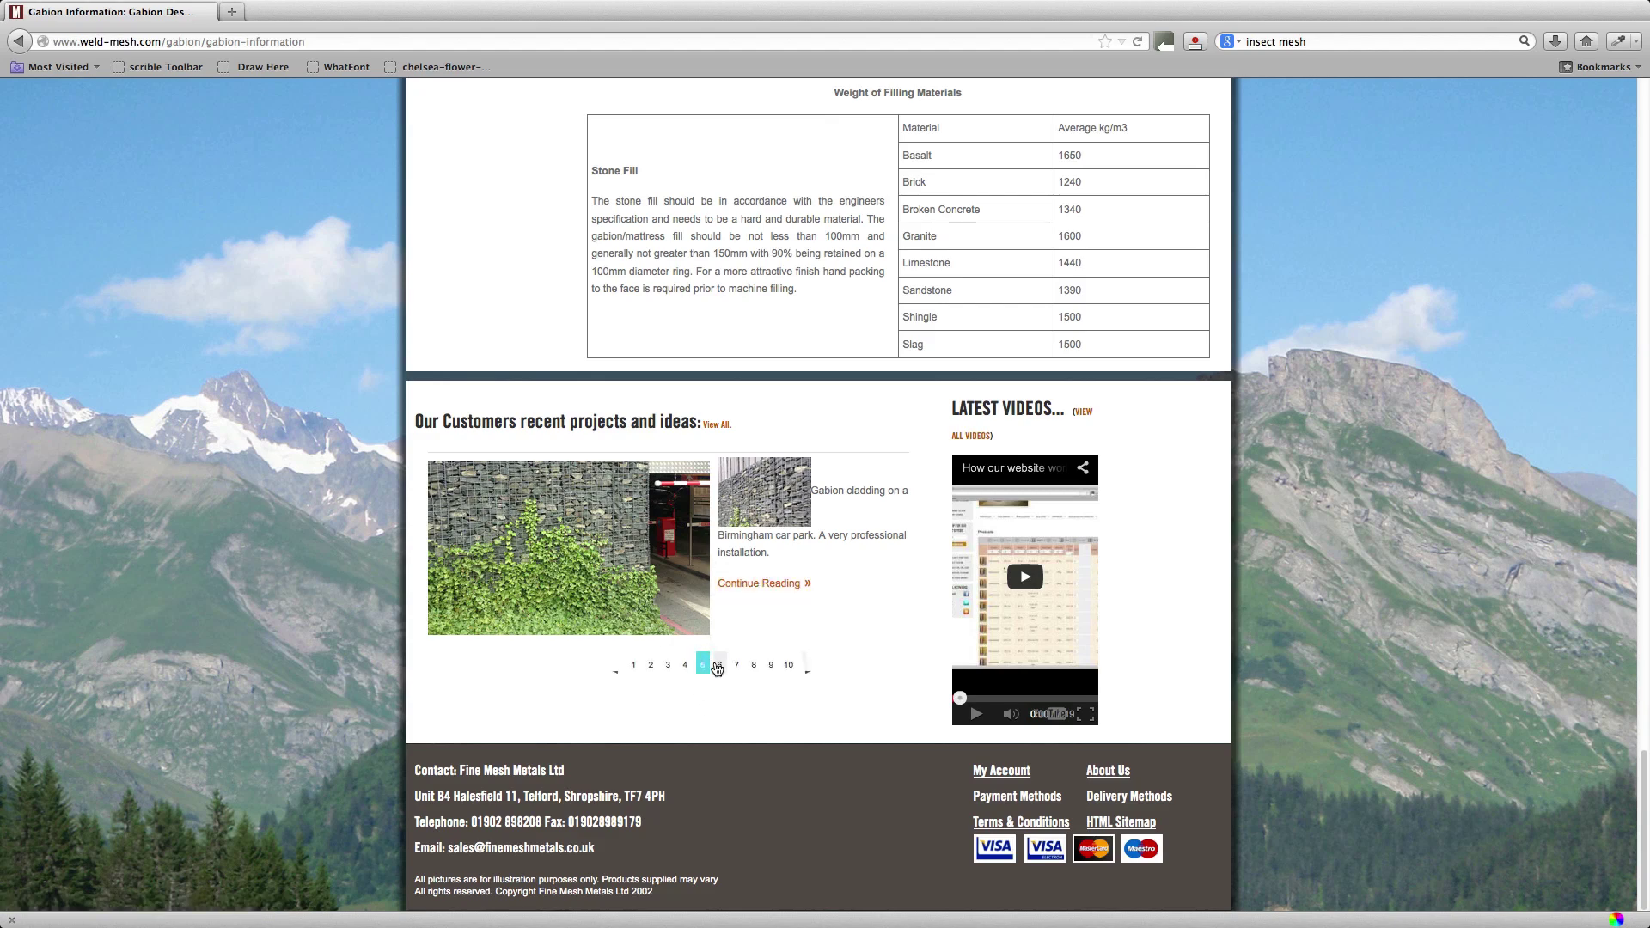
click(718, 664)
click(739, 666)
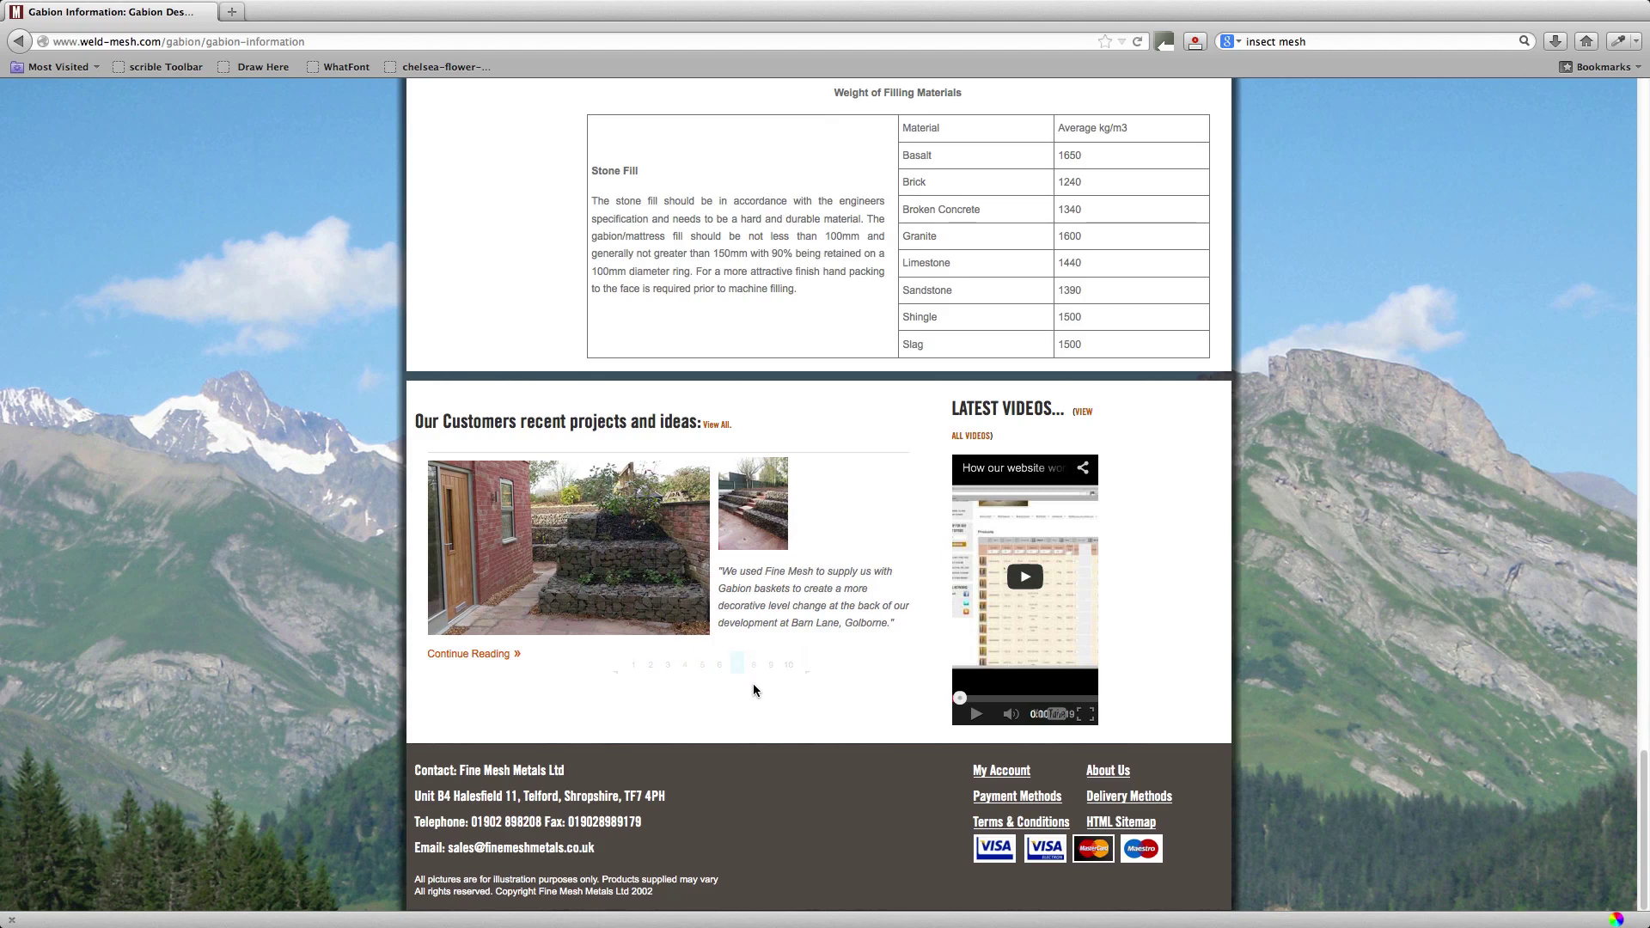
click(775, 666)
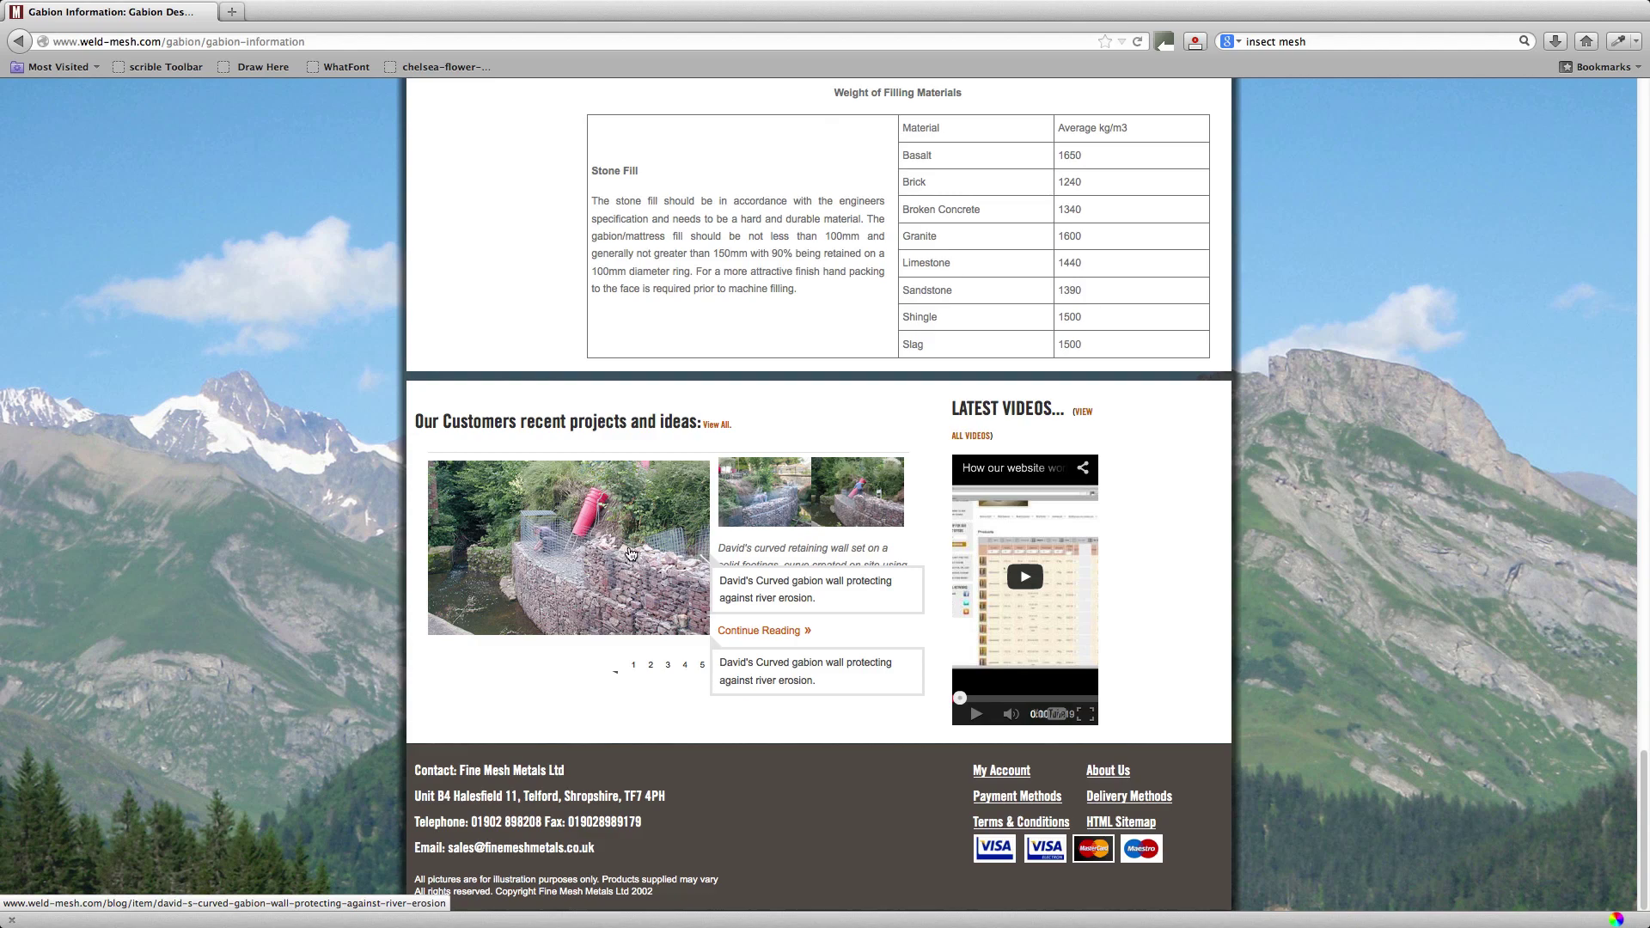
Open the curved gabion river-erosion wall blog post and browse its construction photos
click(630, 553)
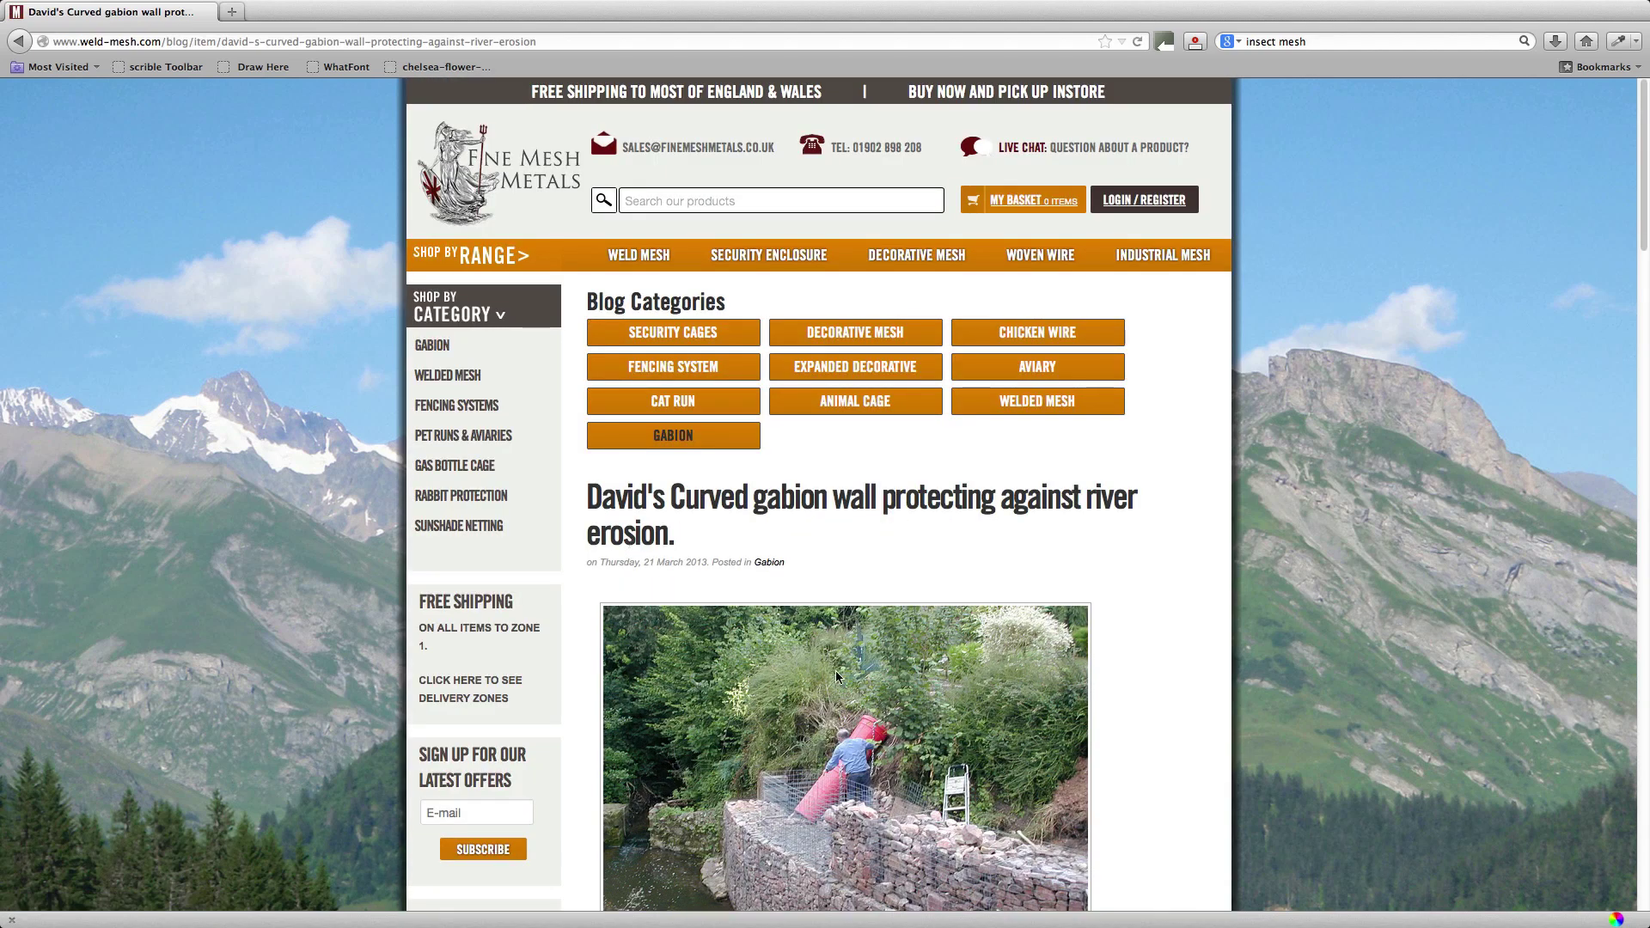
scroll(835, 677, down, 10)
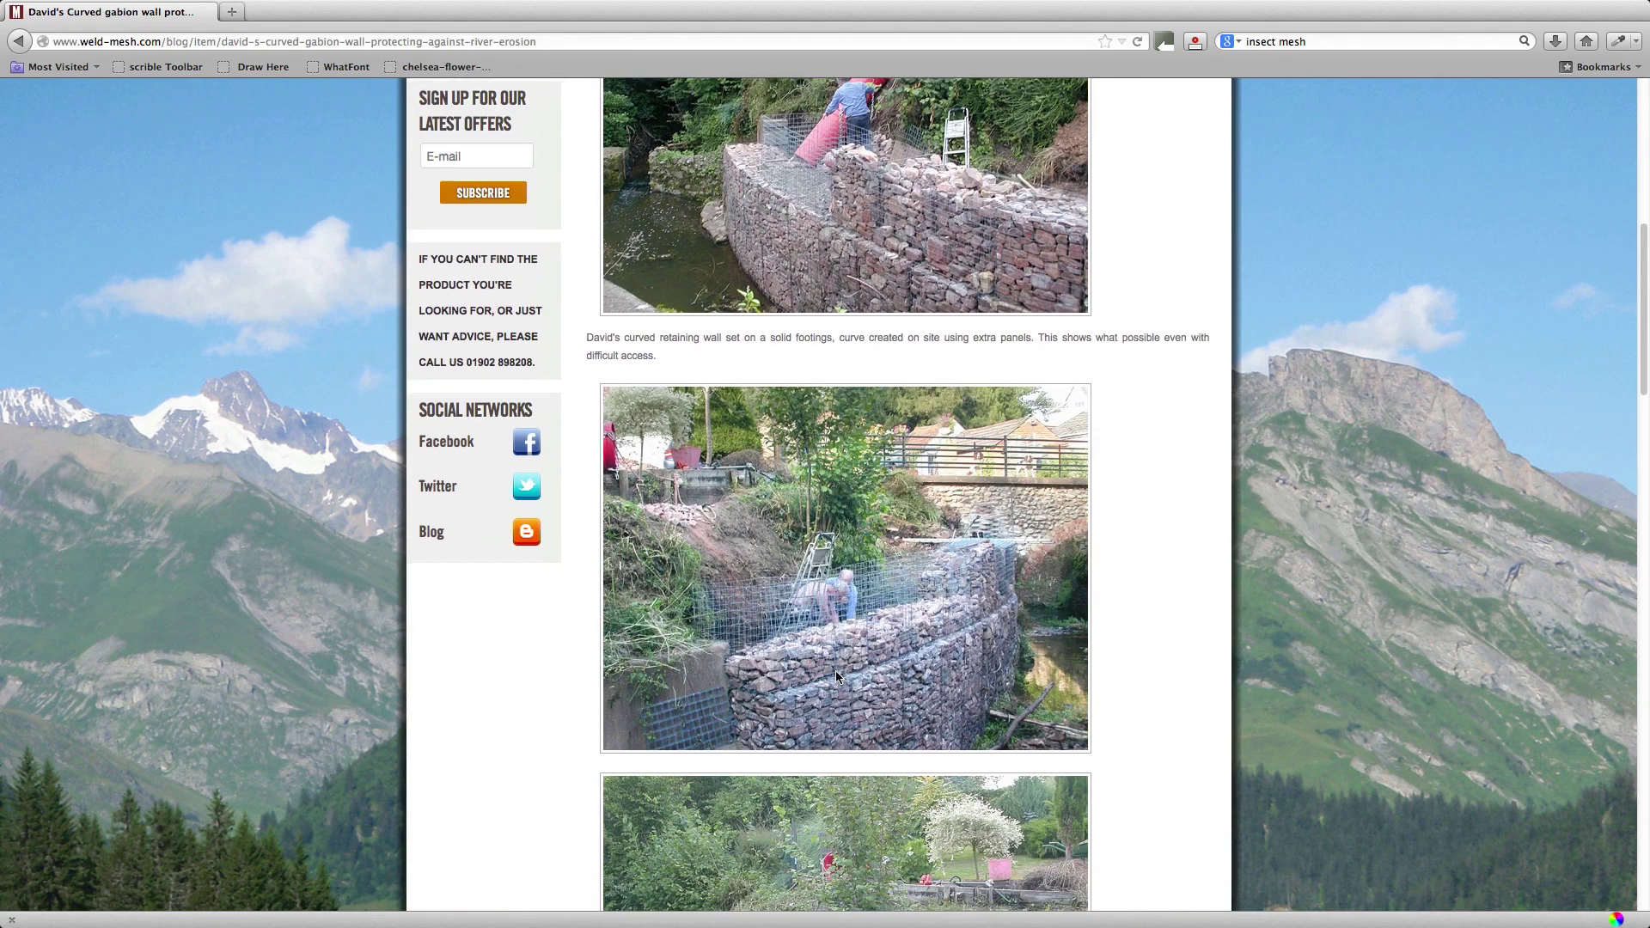
scroll(836, 672, down, 10)
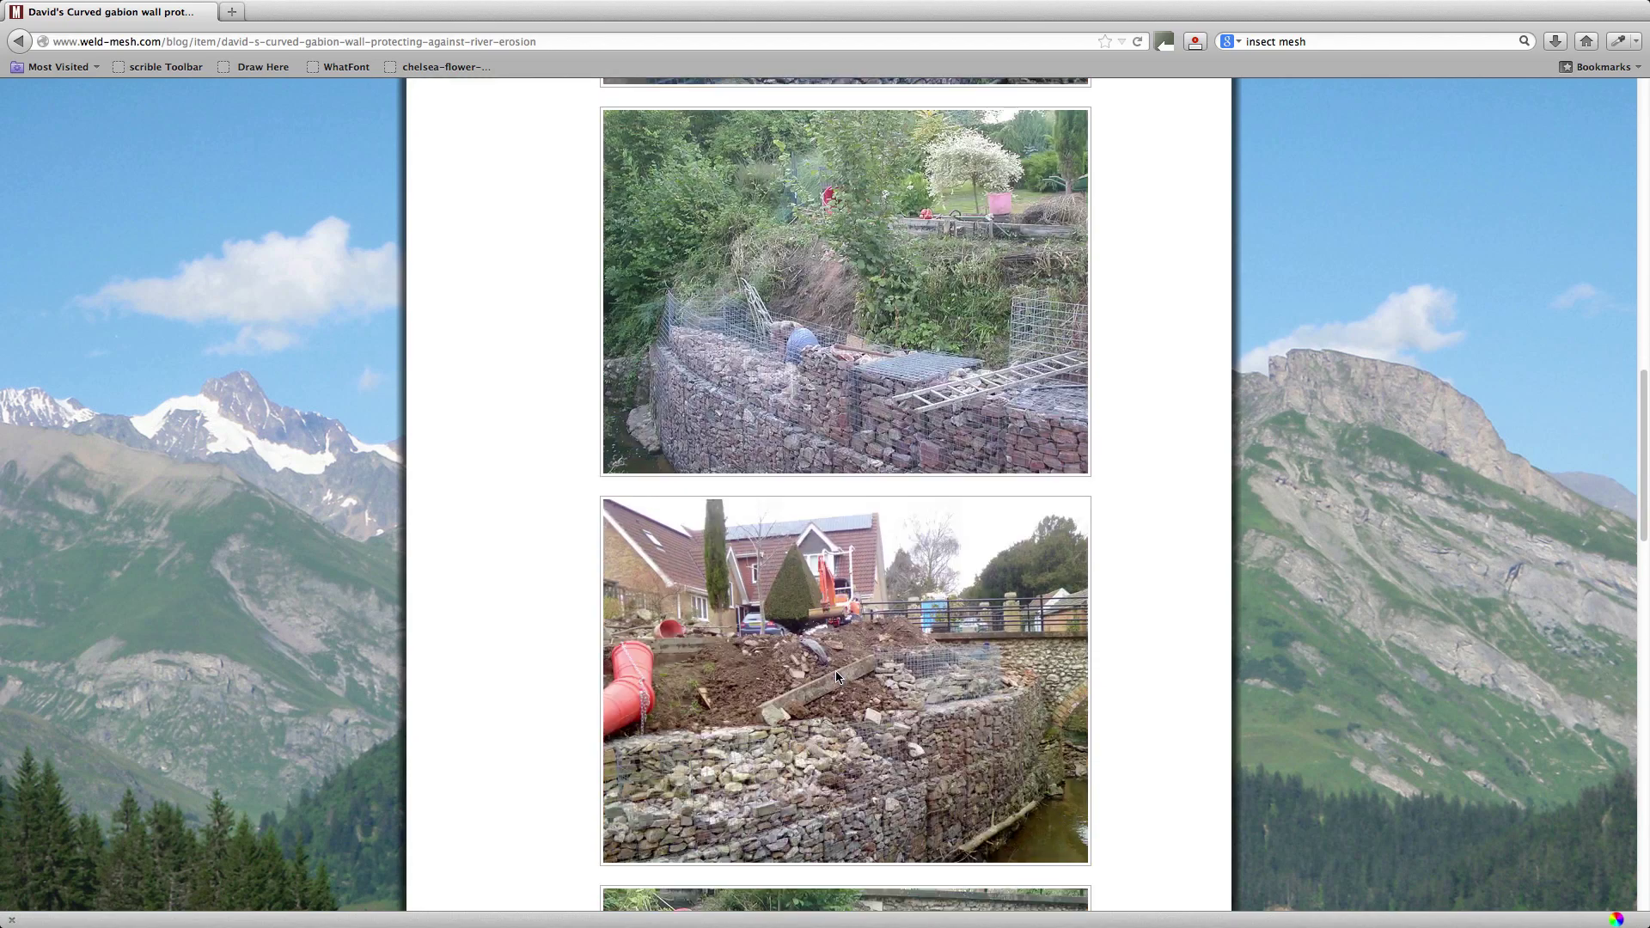
scroll(837, 677, down, 13)
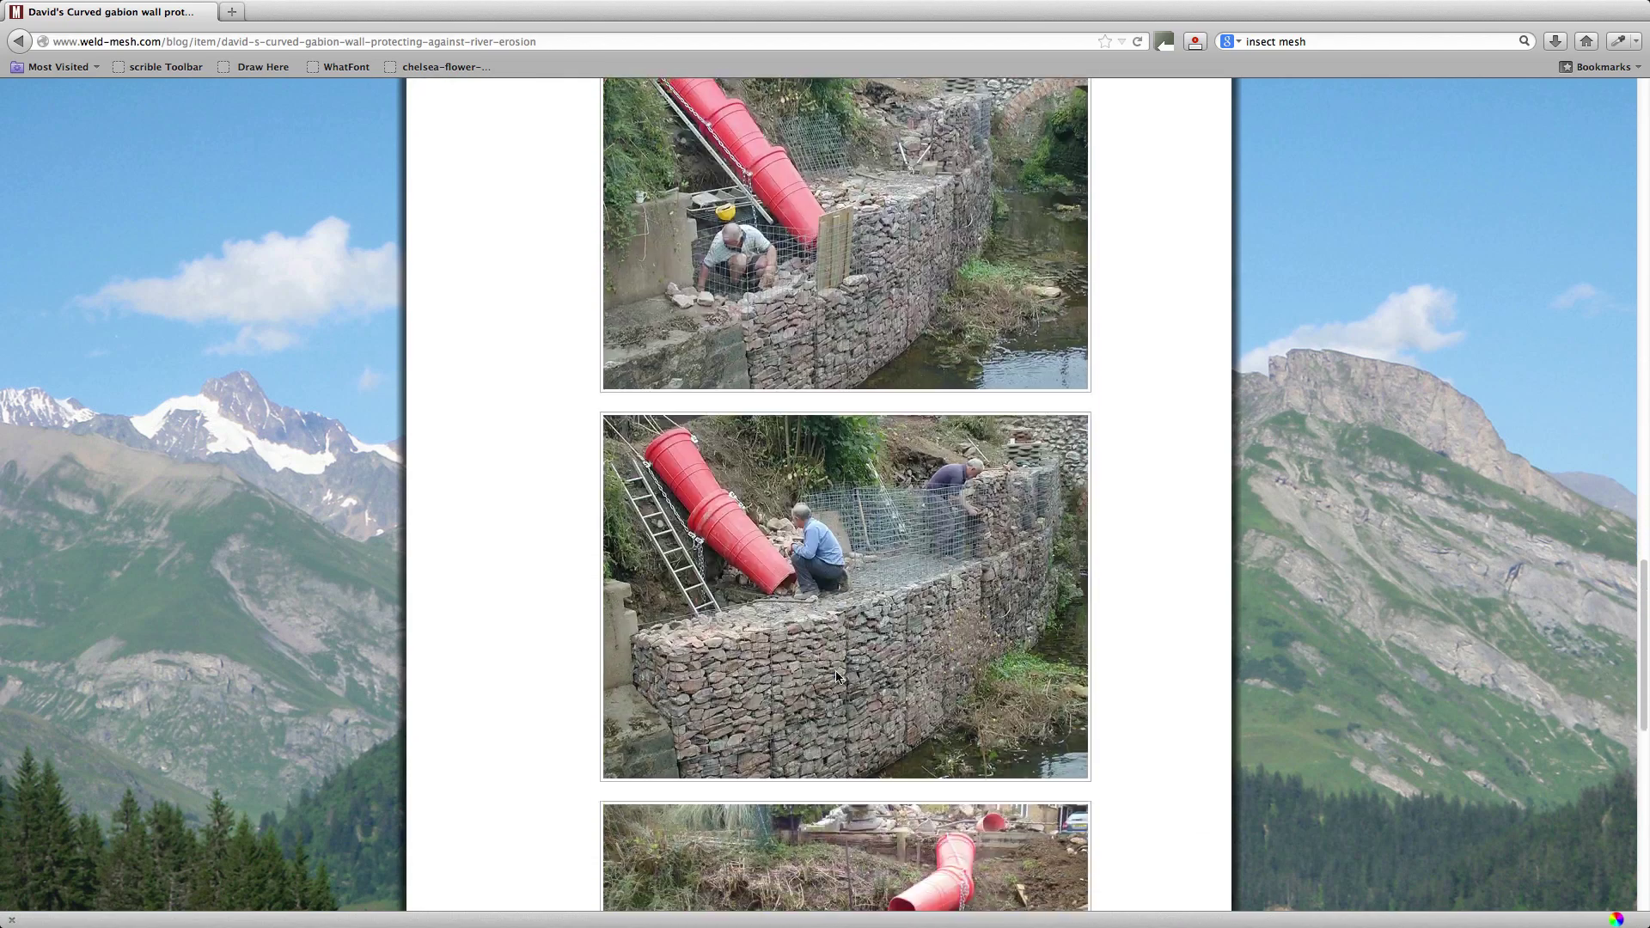
scroll(836, 676, down, 7)
scroll(837, 676, up, 7)
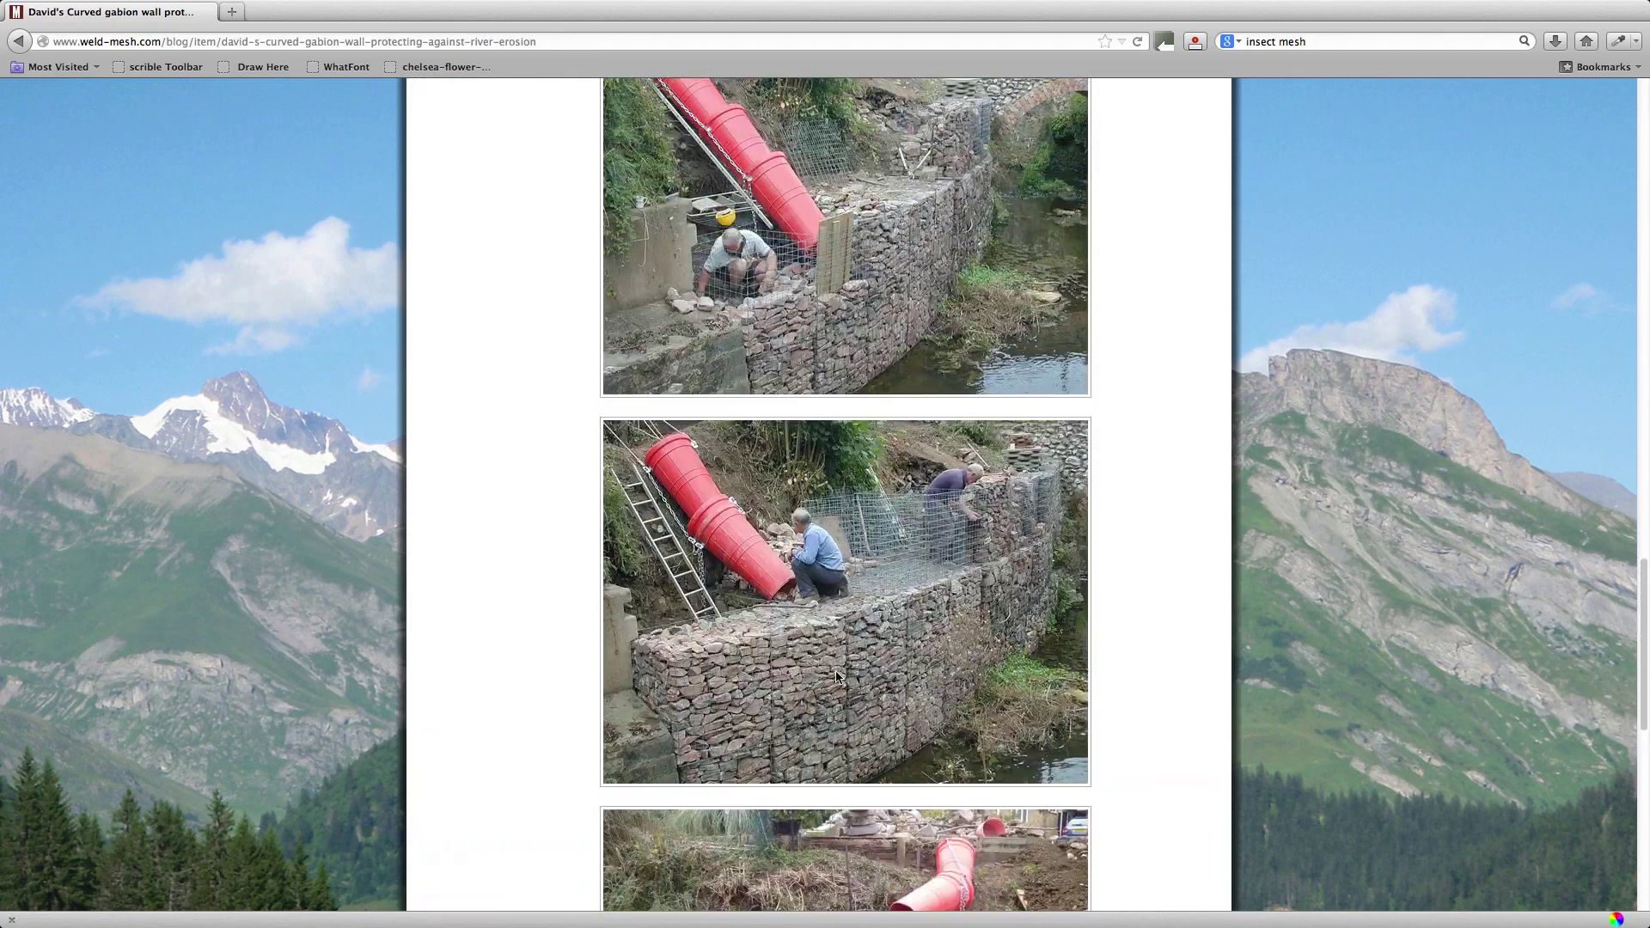
scroll(837, 677, up, 20)
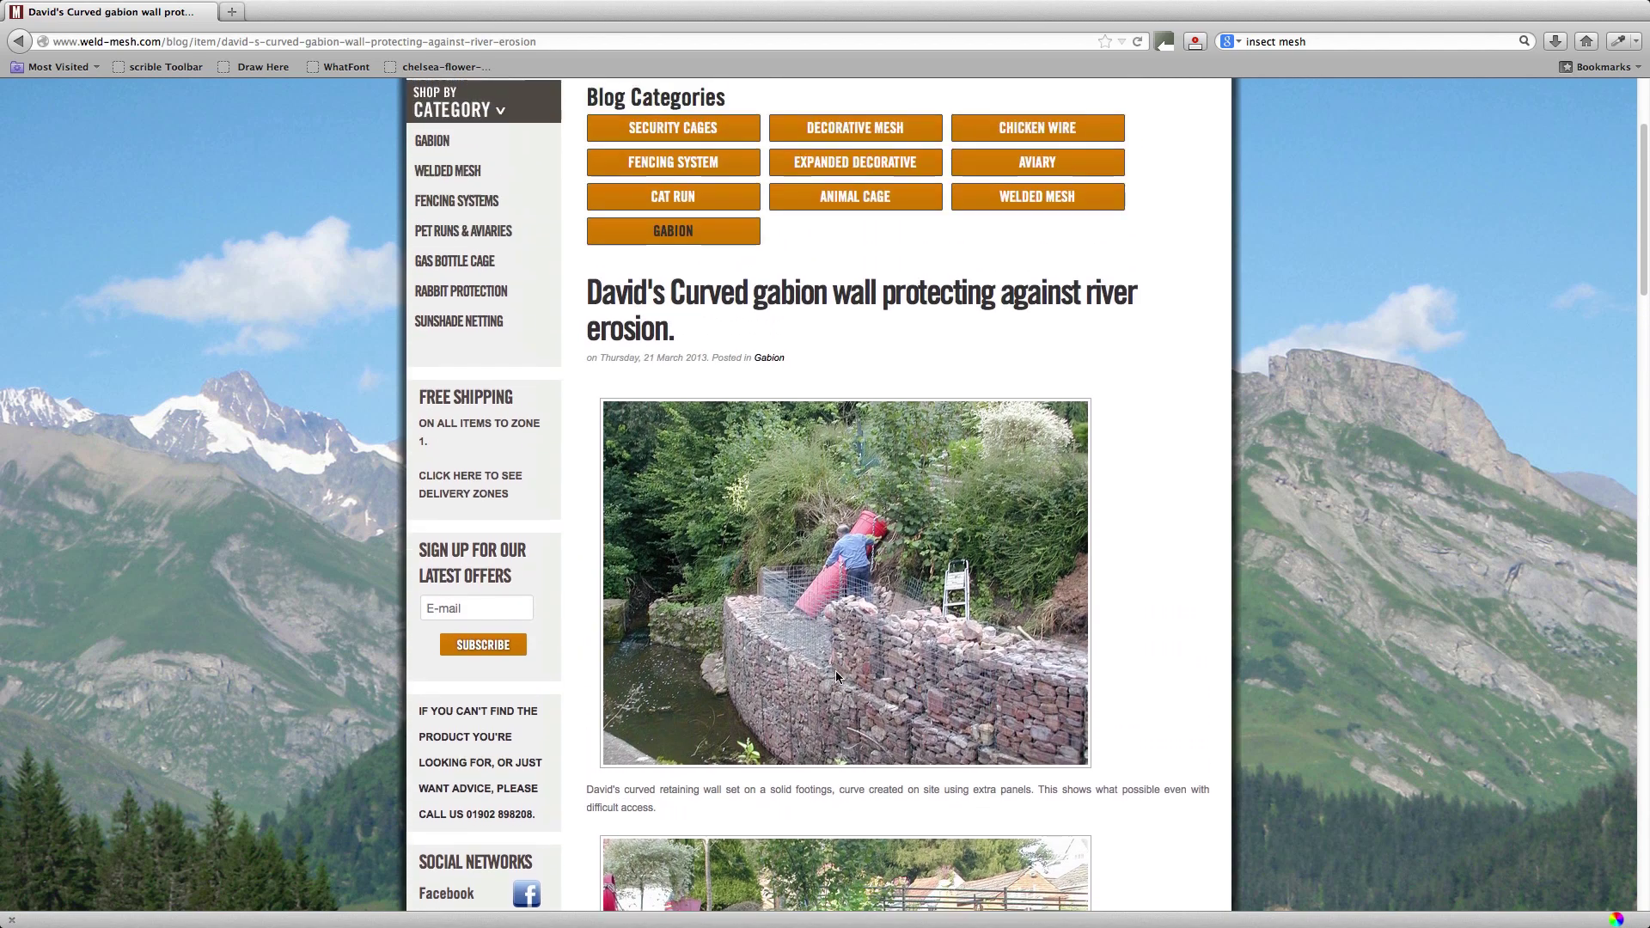
scroll(836, 675, up, 2)
Choose GABION under Blog Categories and look over the first listed projects
click(689, 298)
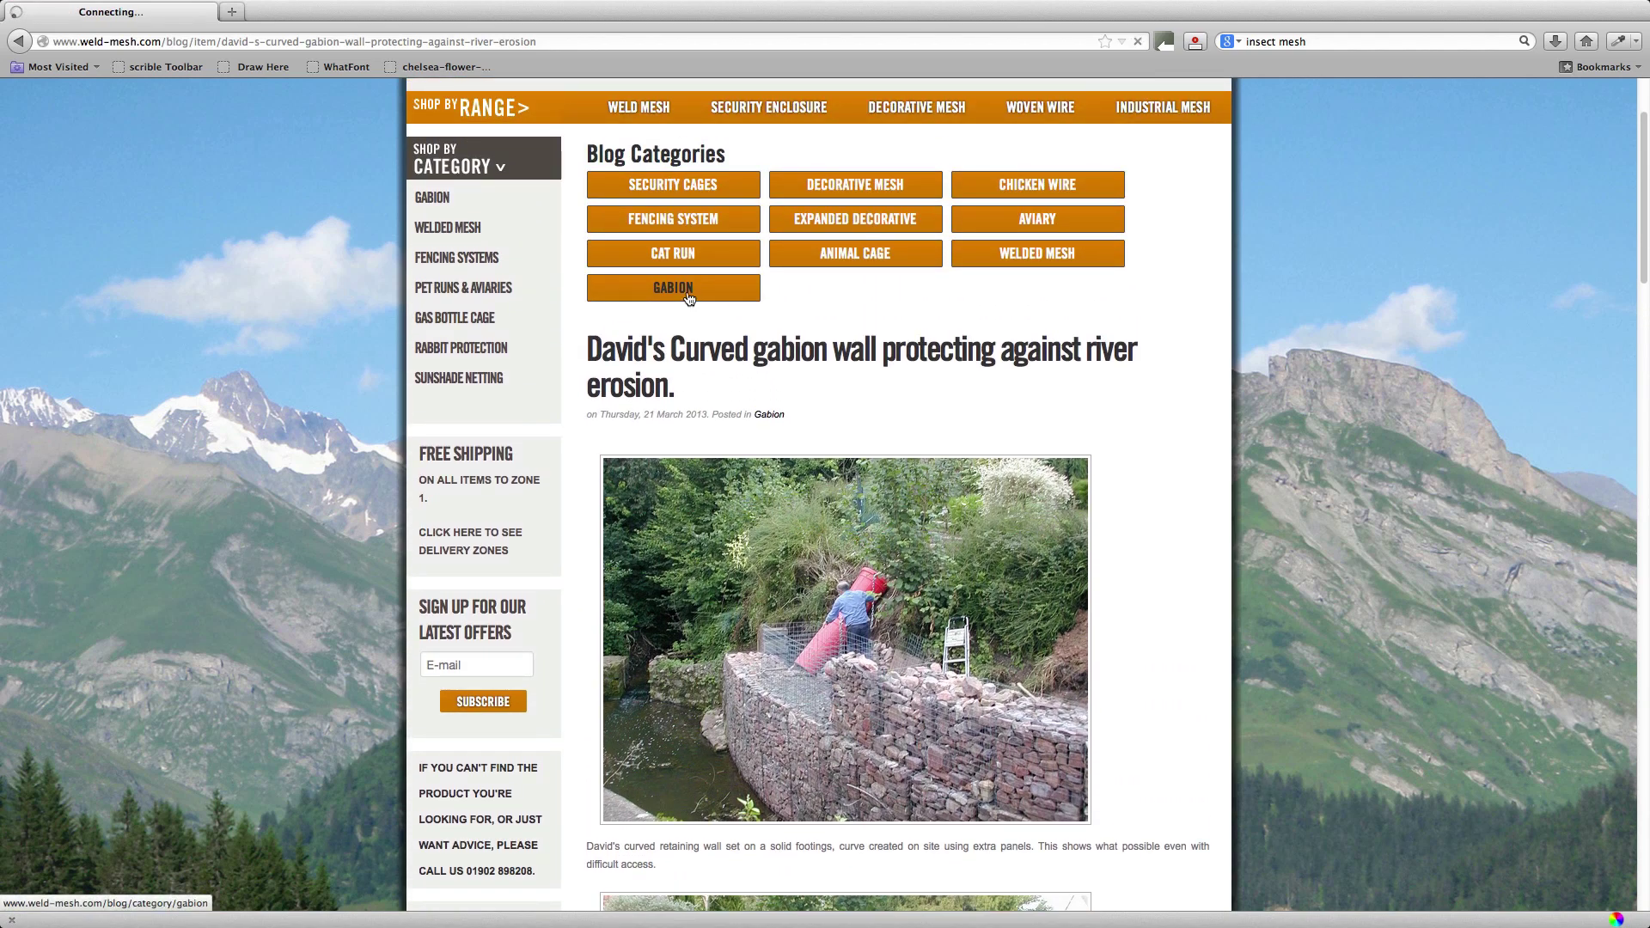
scroll(983, 556, down, 10)
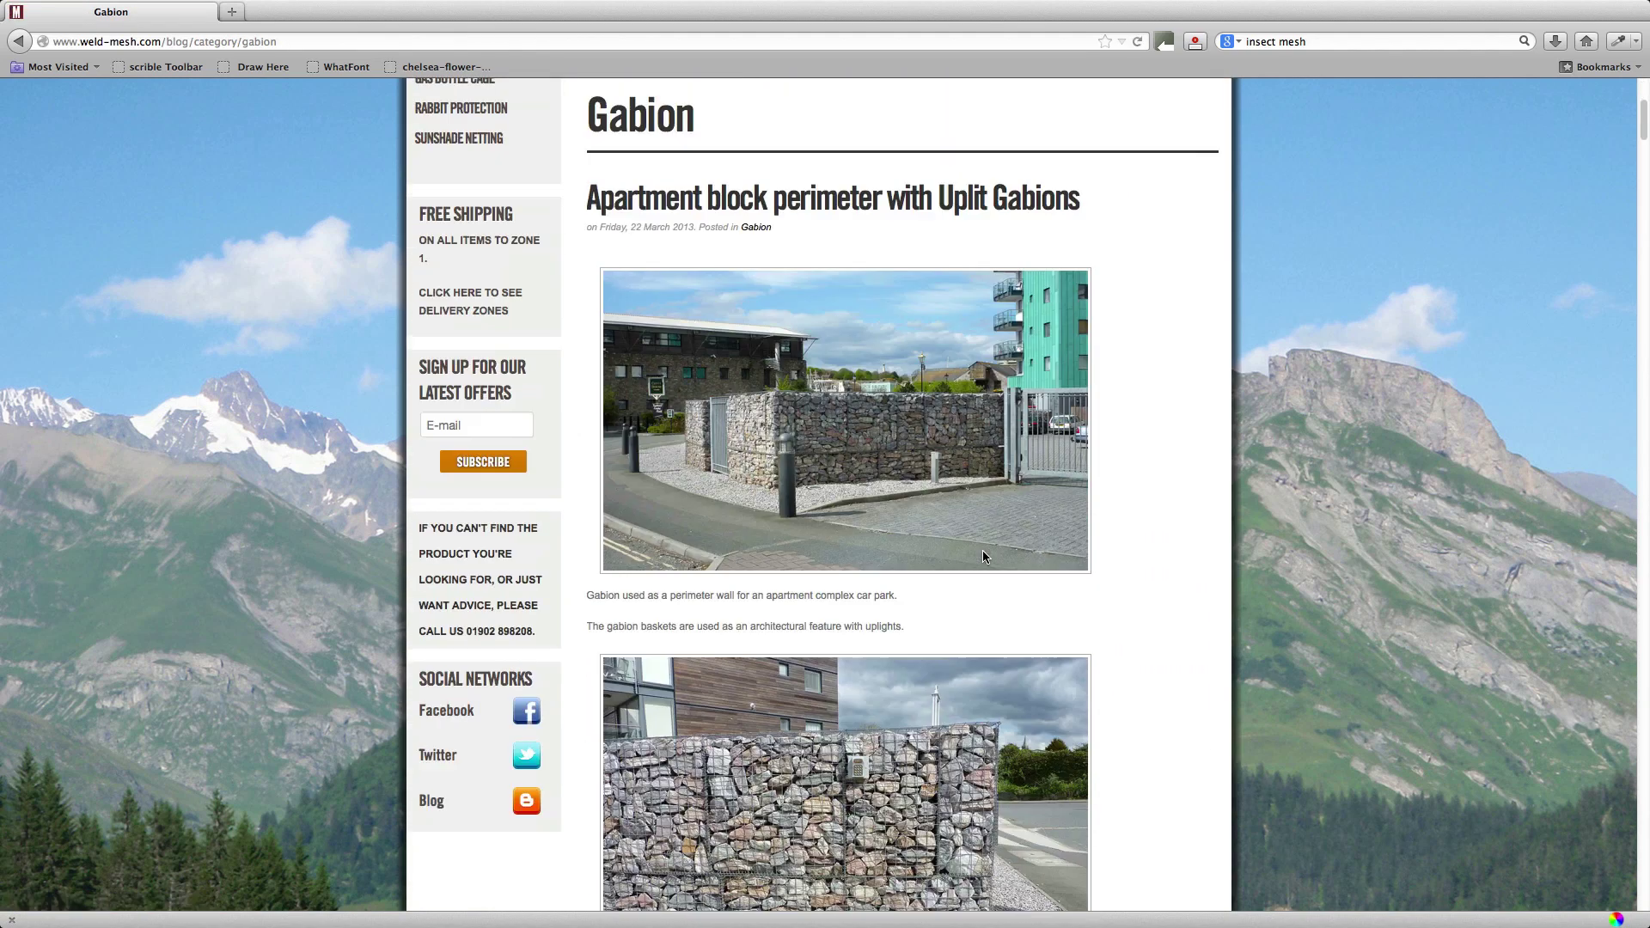
scroll(983, 557, down, 6)
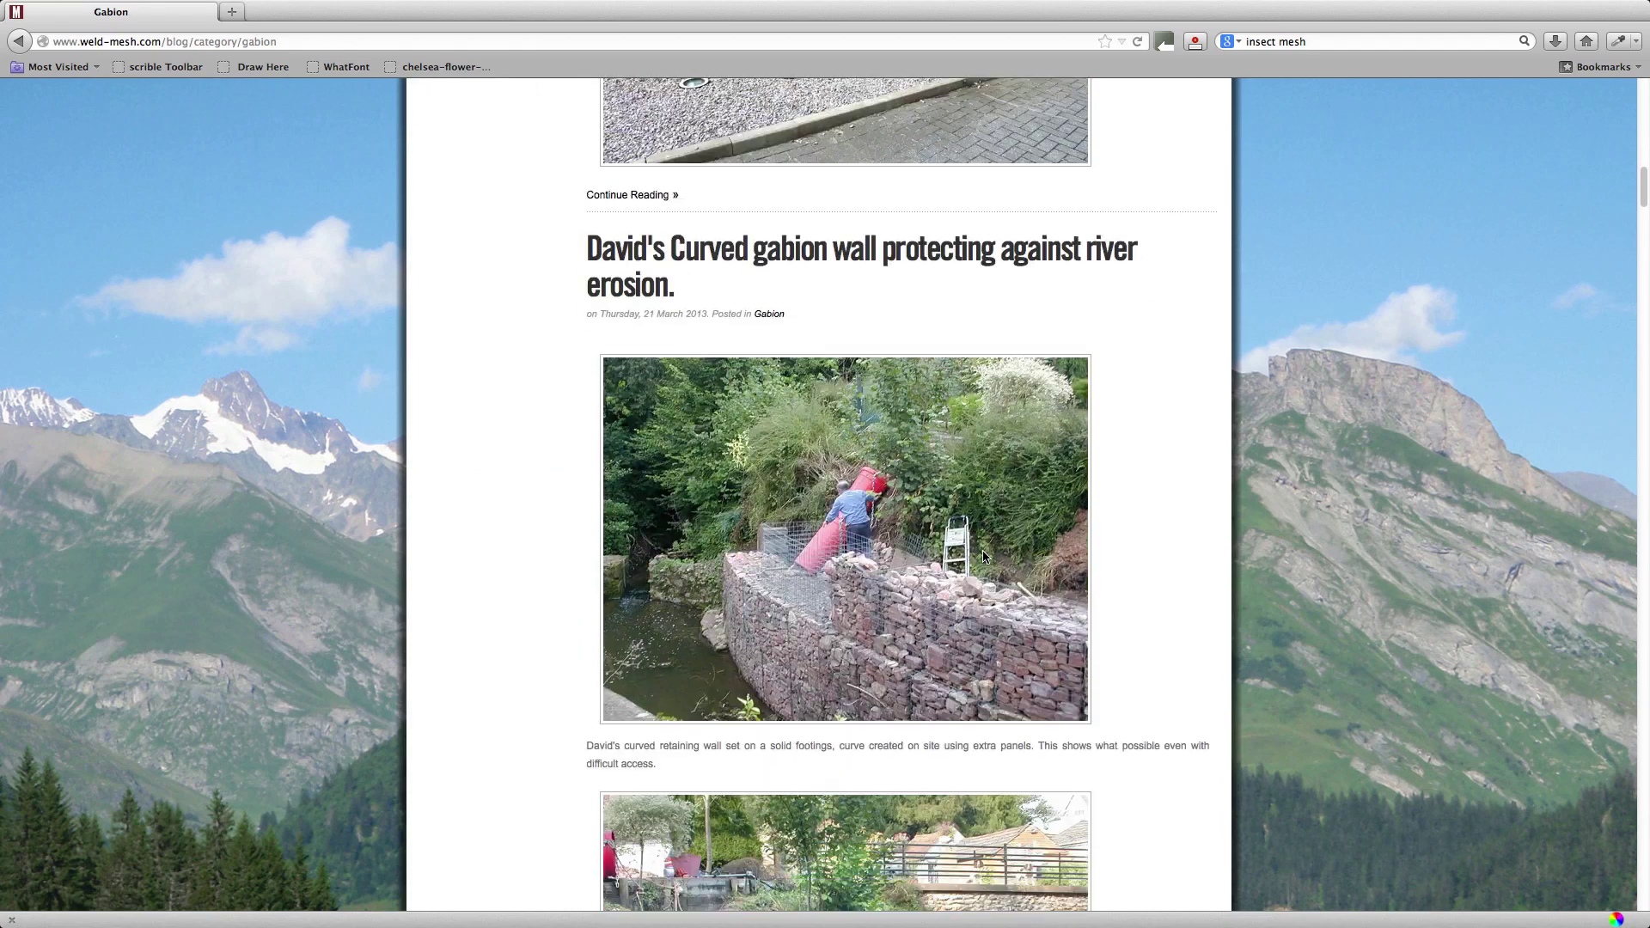
scroll(983, 557, up, 12)
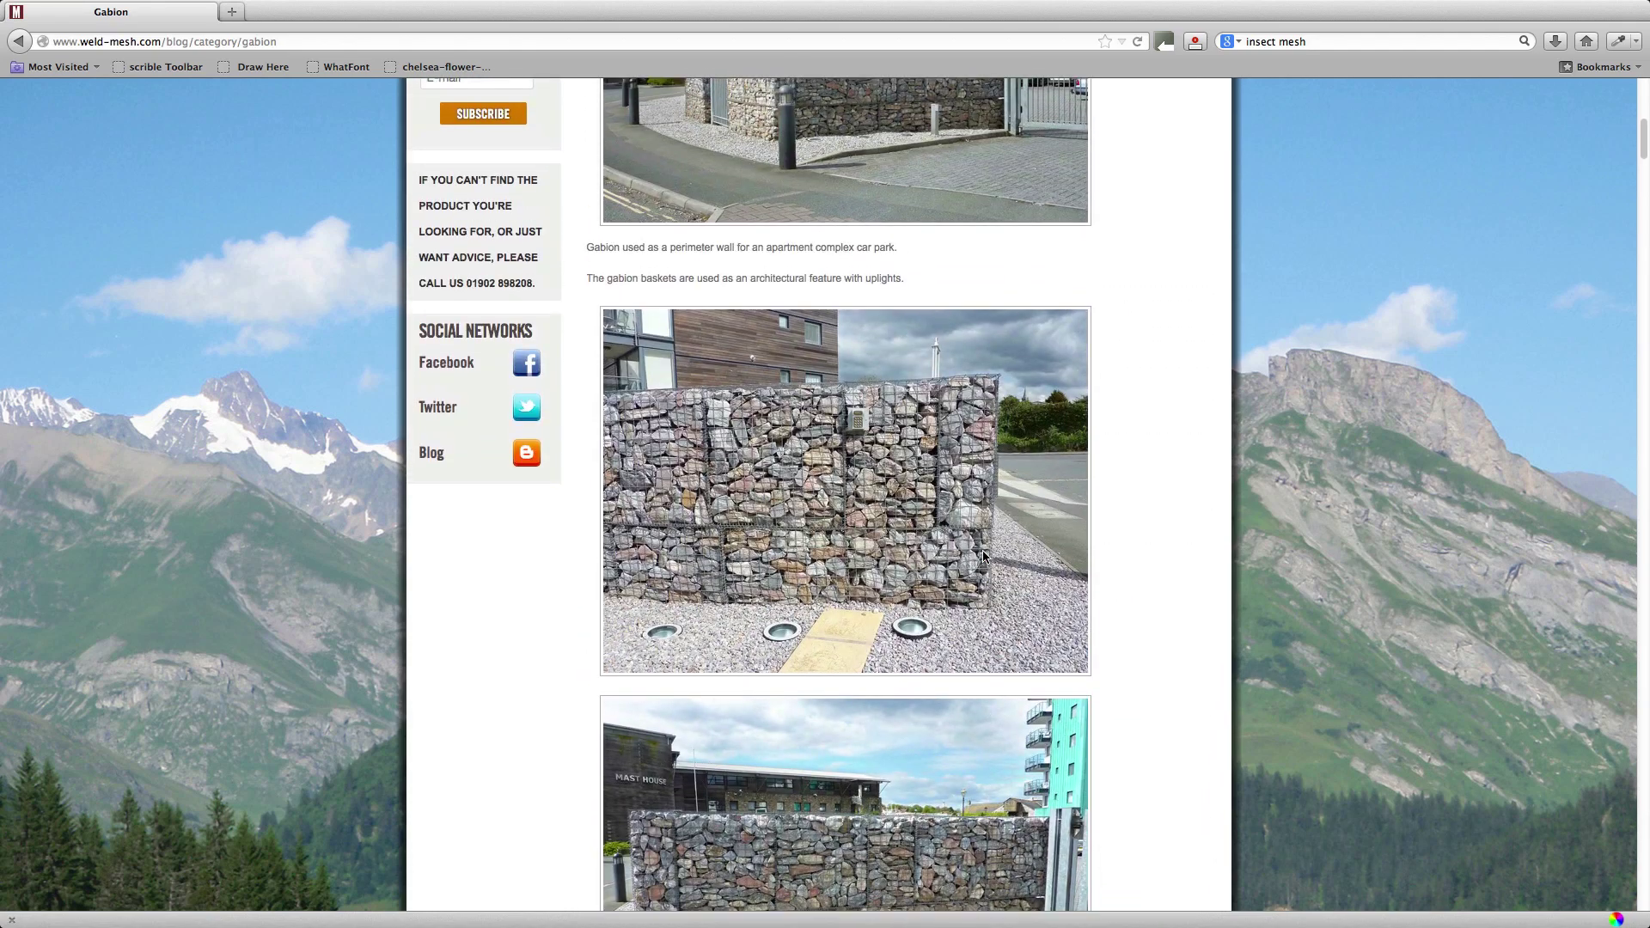
scroll(983, 556, up, 1)
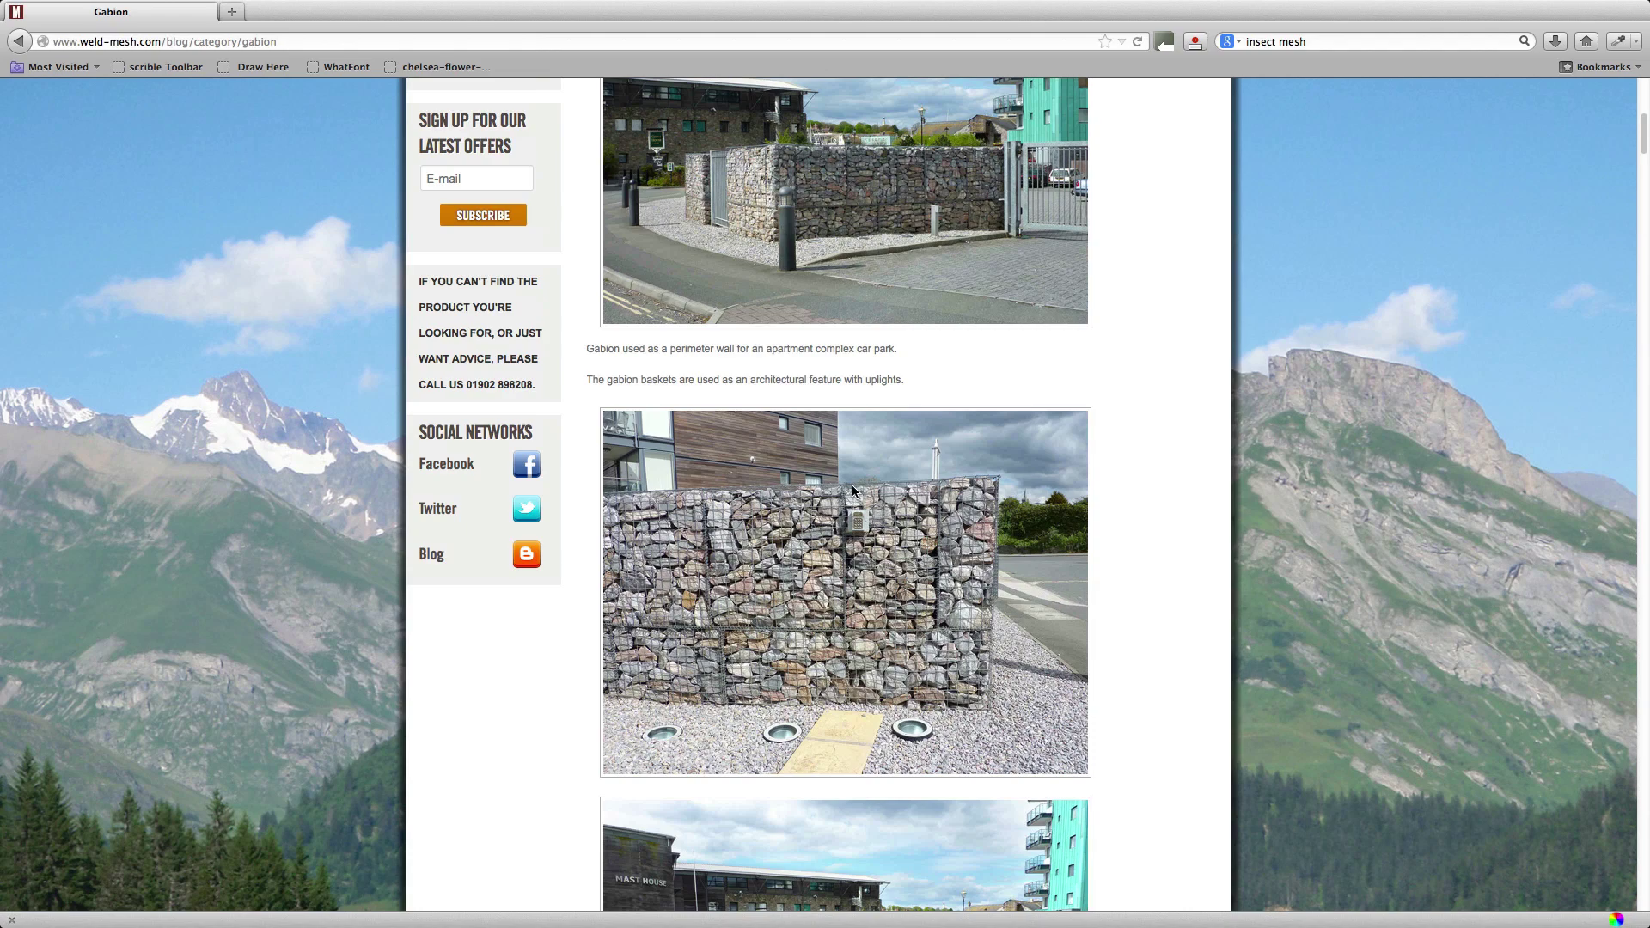
scroll(849, 641, down, 9)
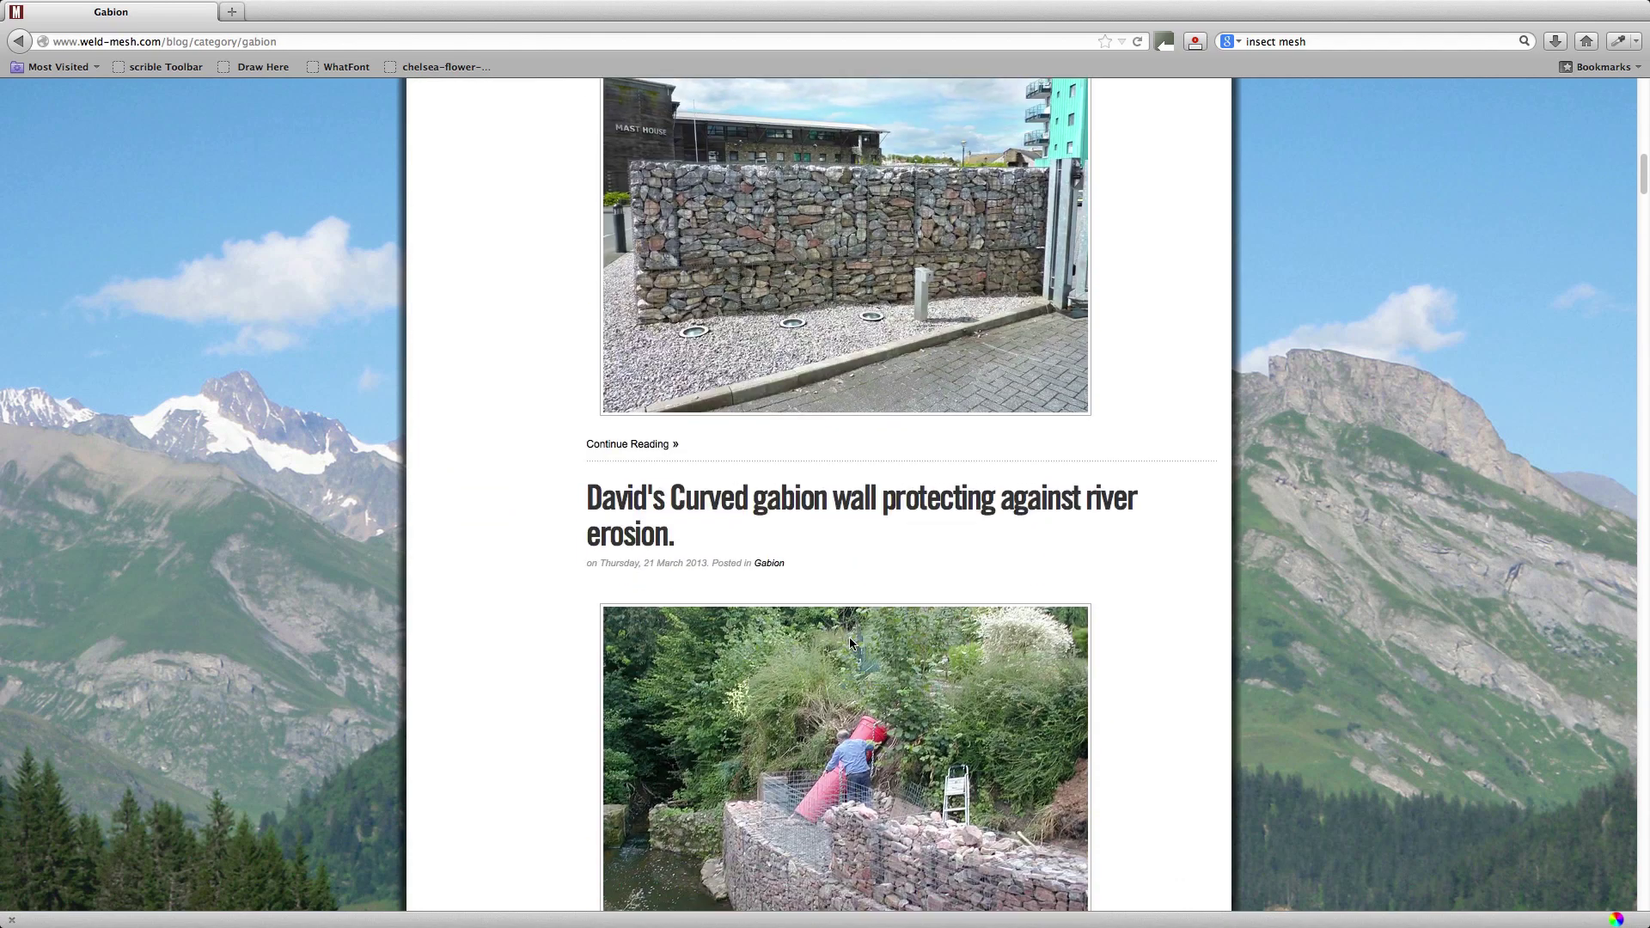
scroll(850, 644, up, 4)
scroll(917, 184, up, 3)
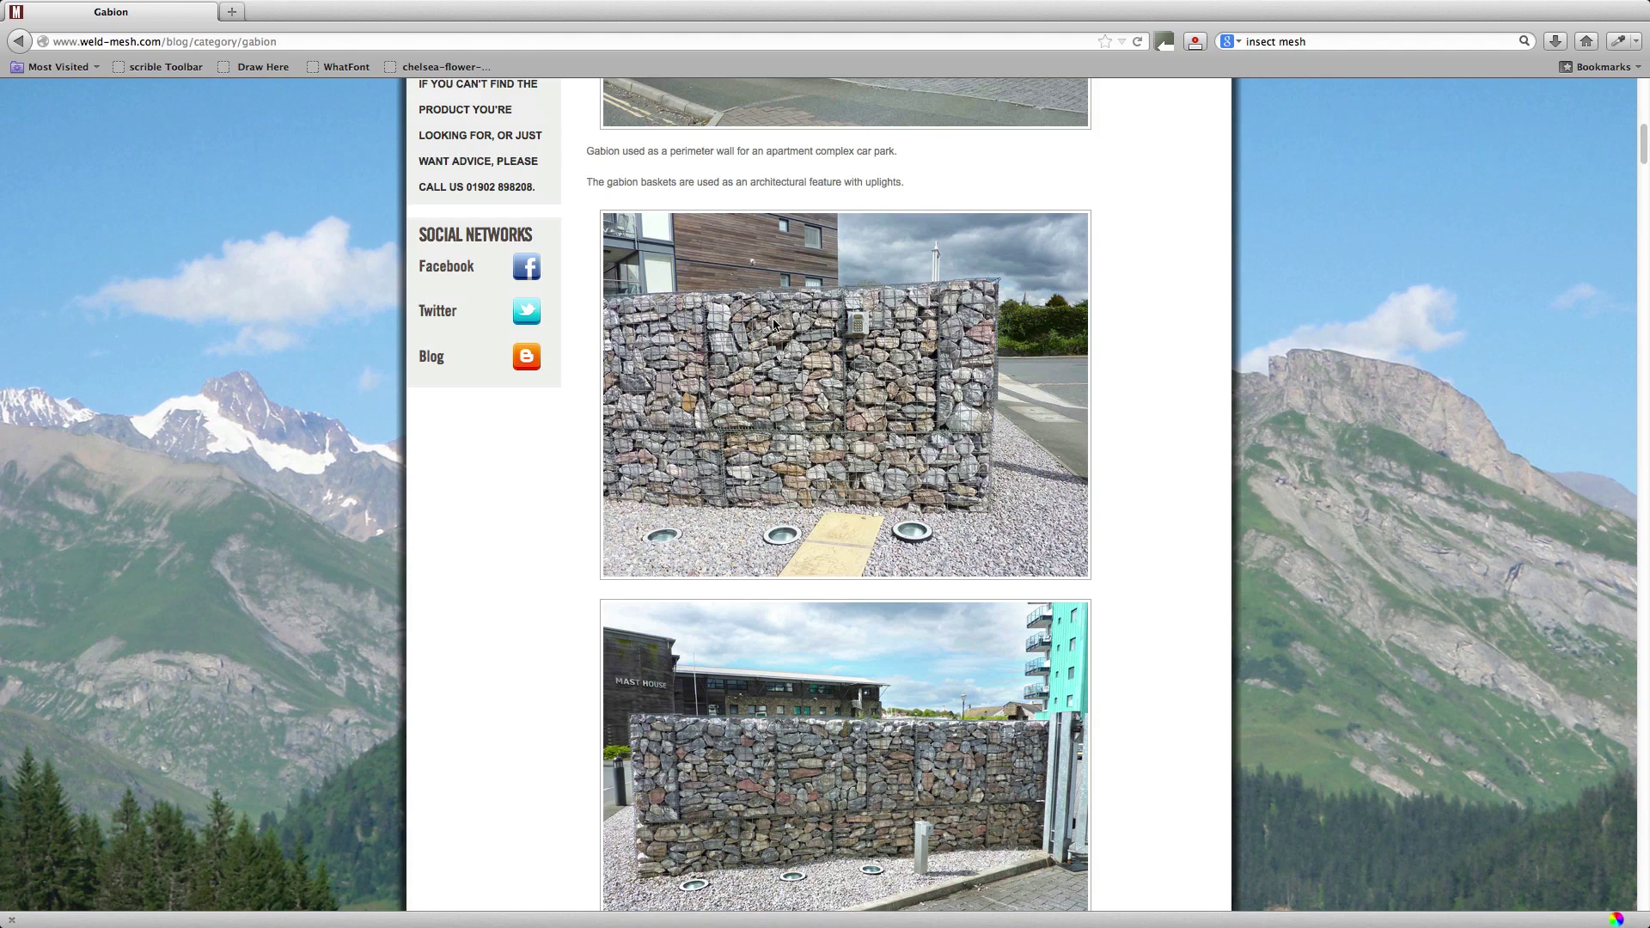
Scroll down through the gabion posts, past the freestanding perimeter wall and garden bench
scroll(873, 443, down, 12)
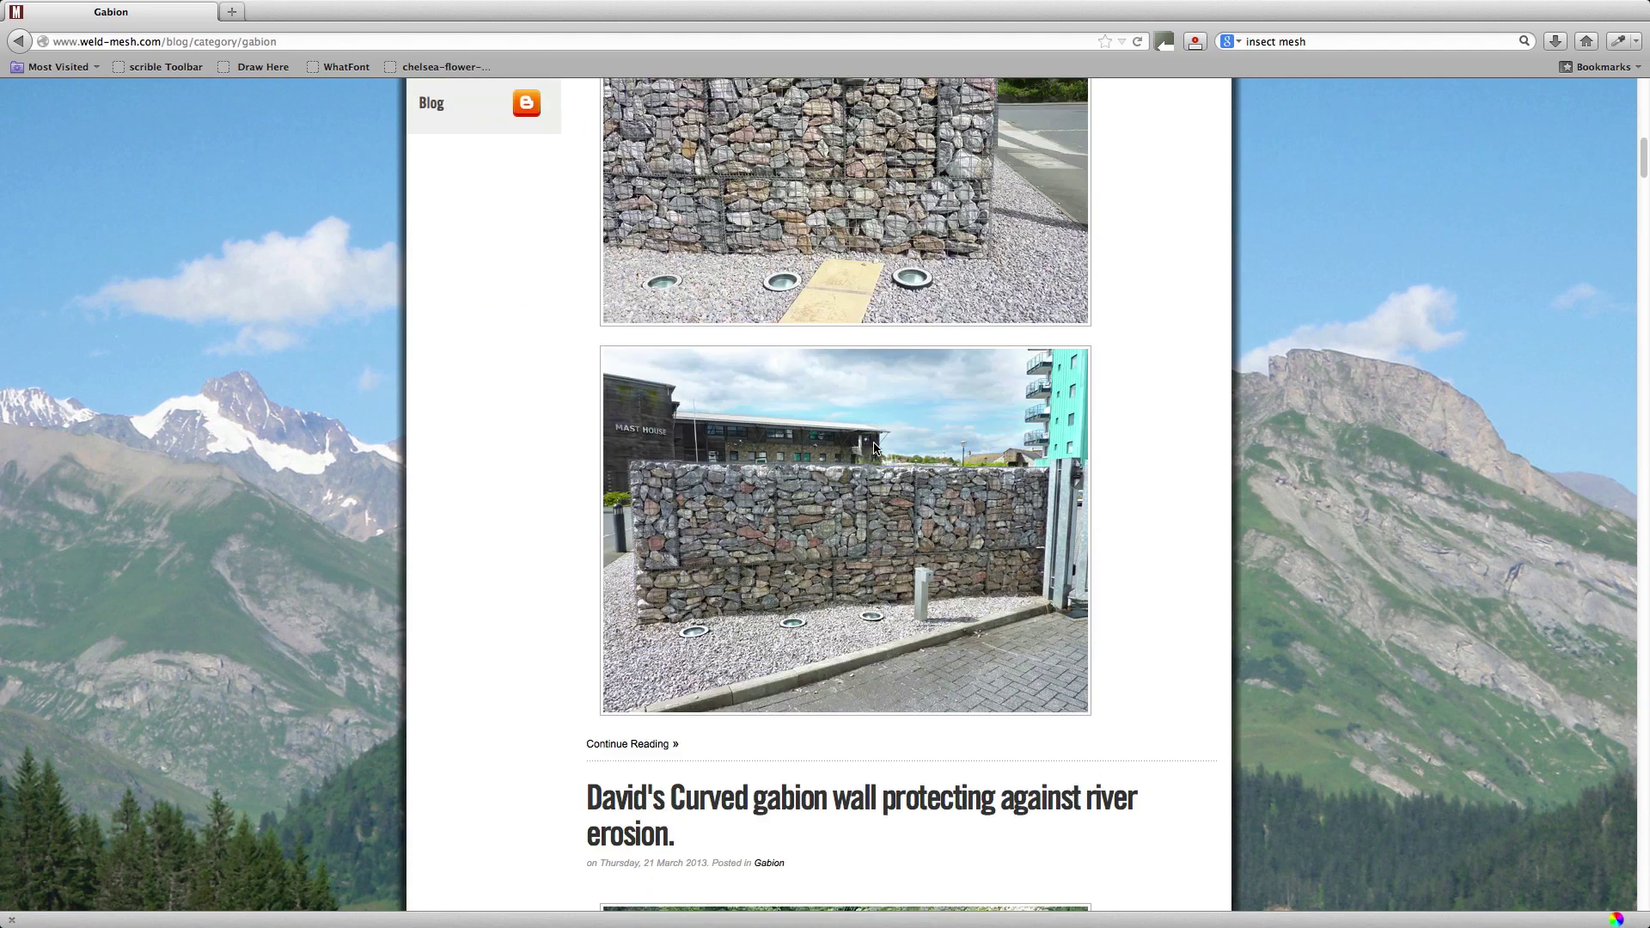
scroll(873, 447, down, 1)
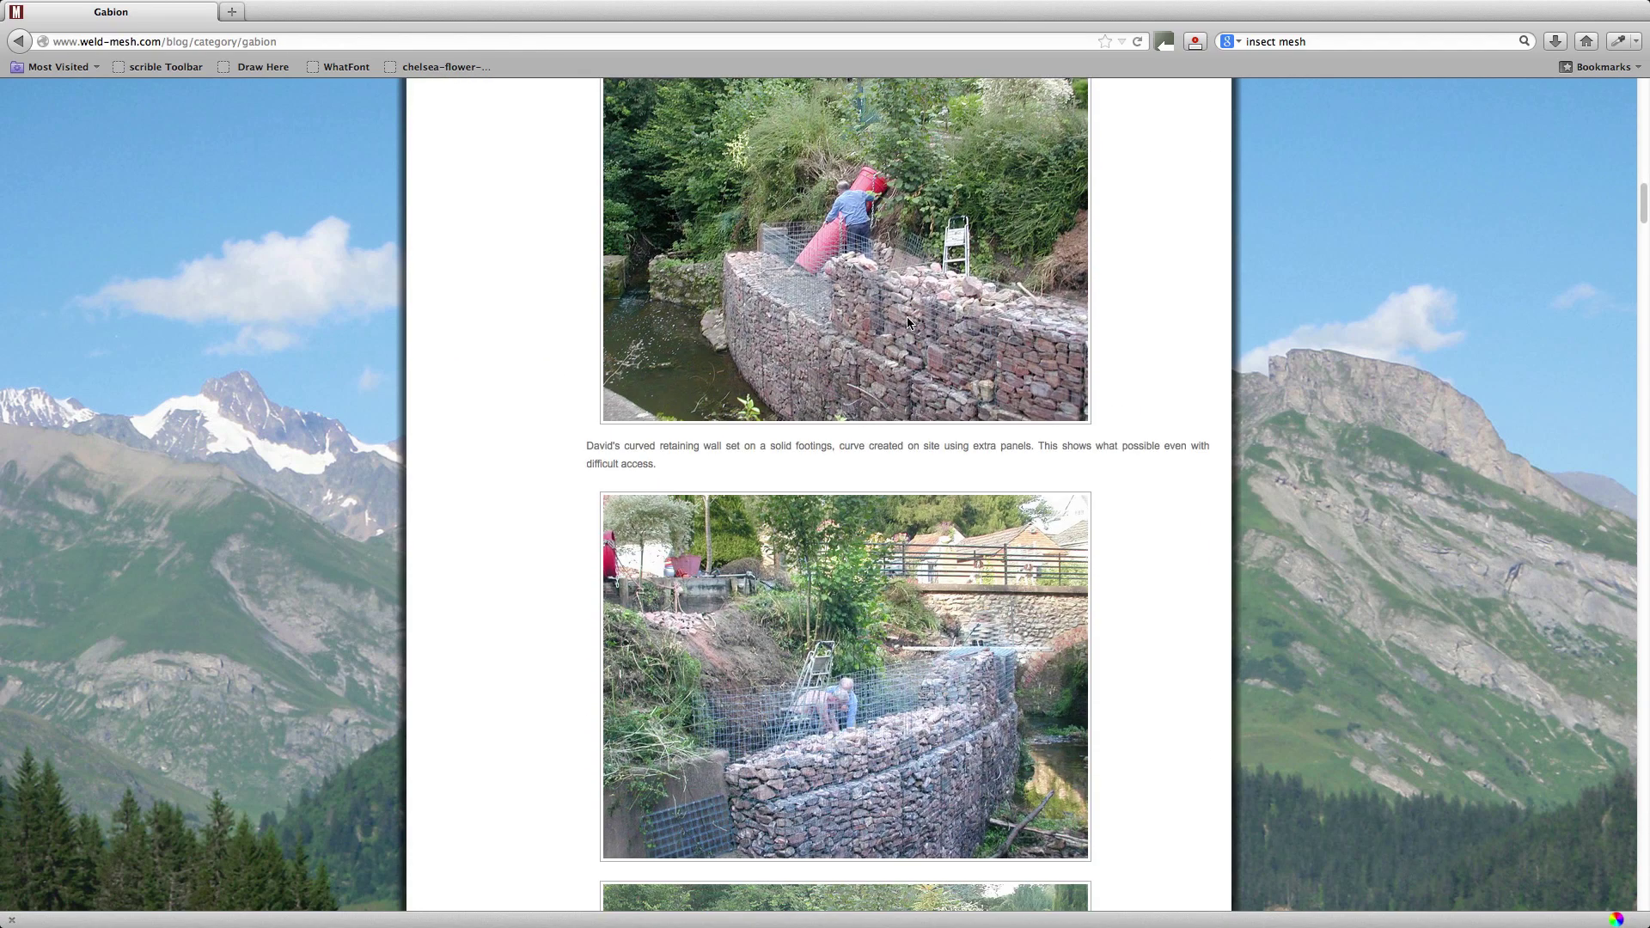
scroll(886, 323, down, 20)
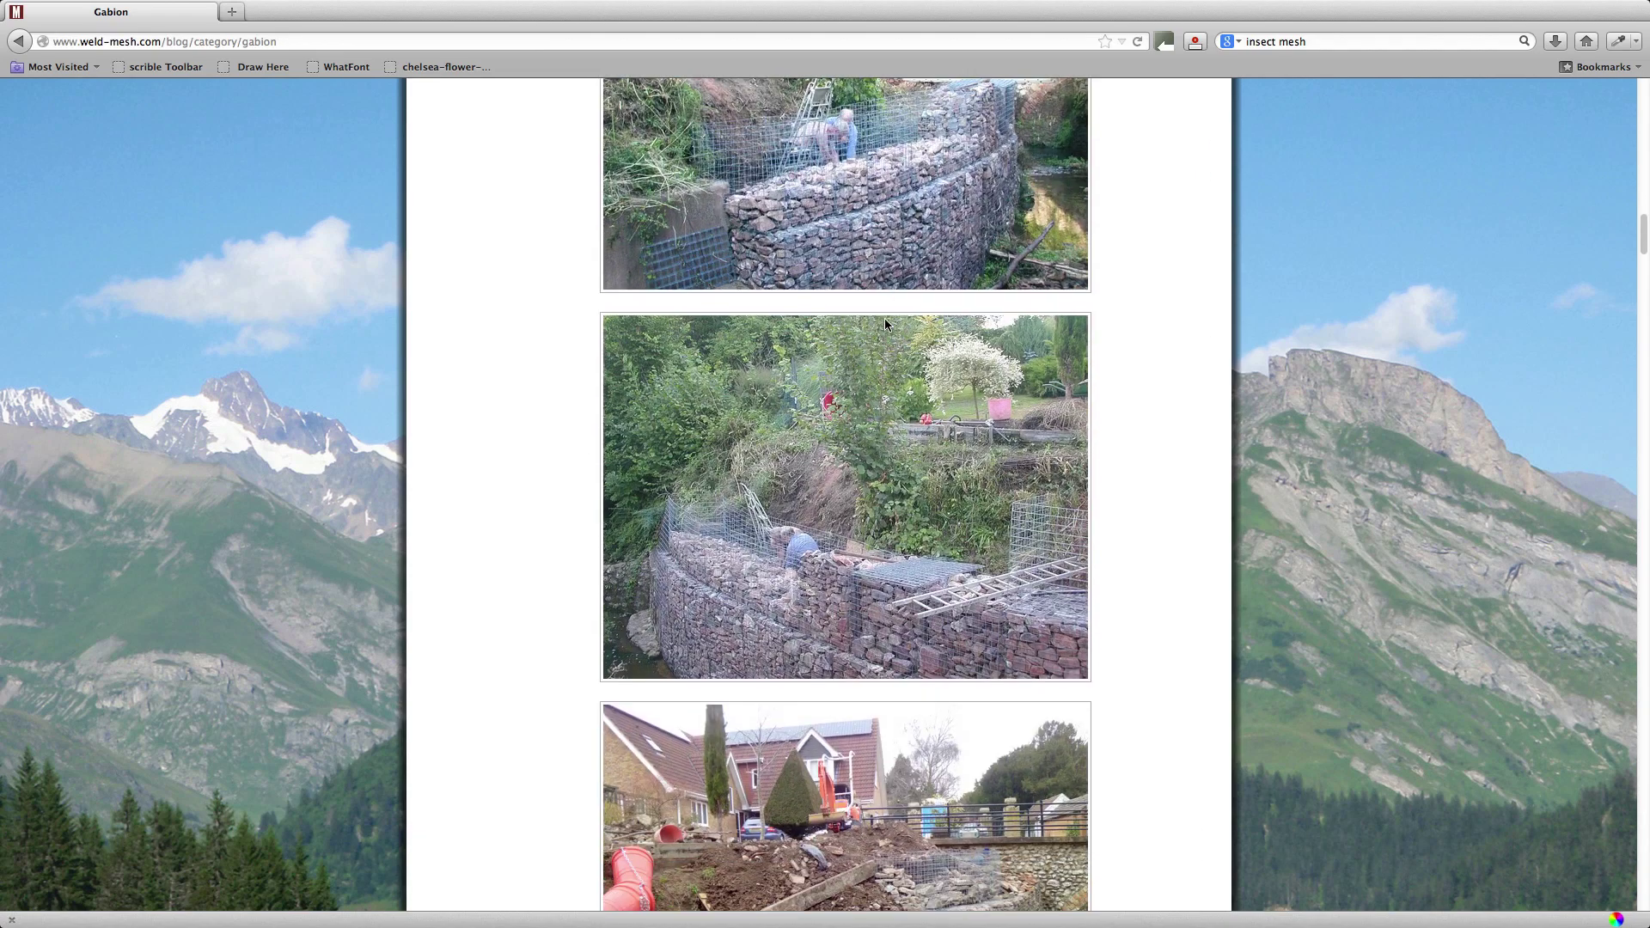
scroll(886, 323, down, 20)
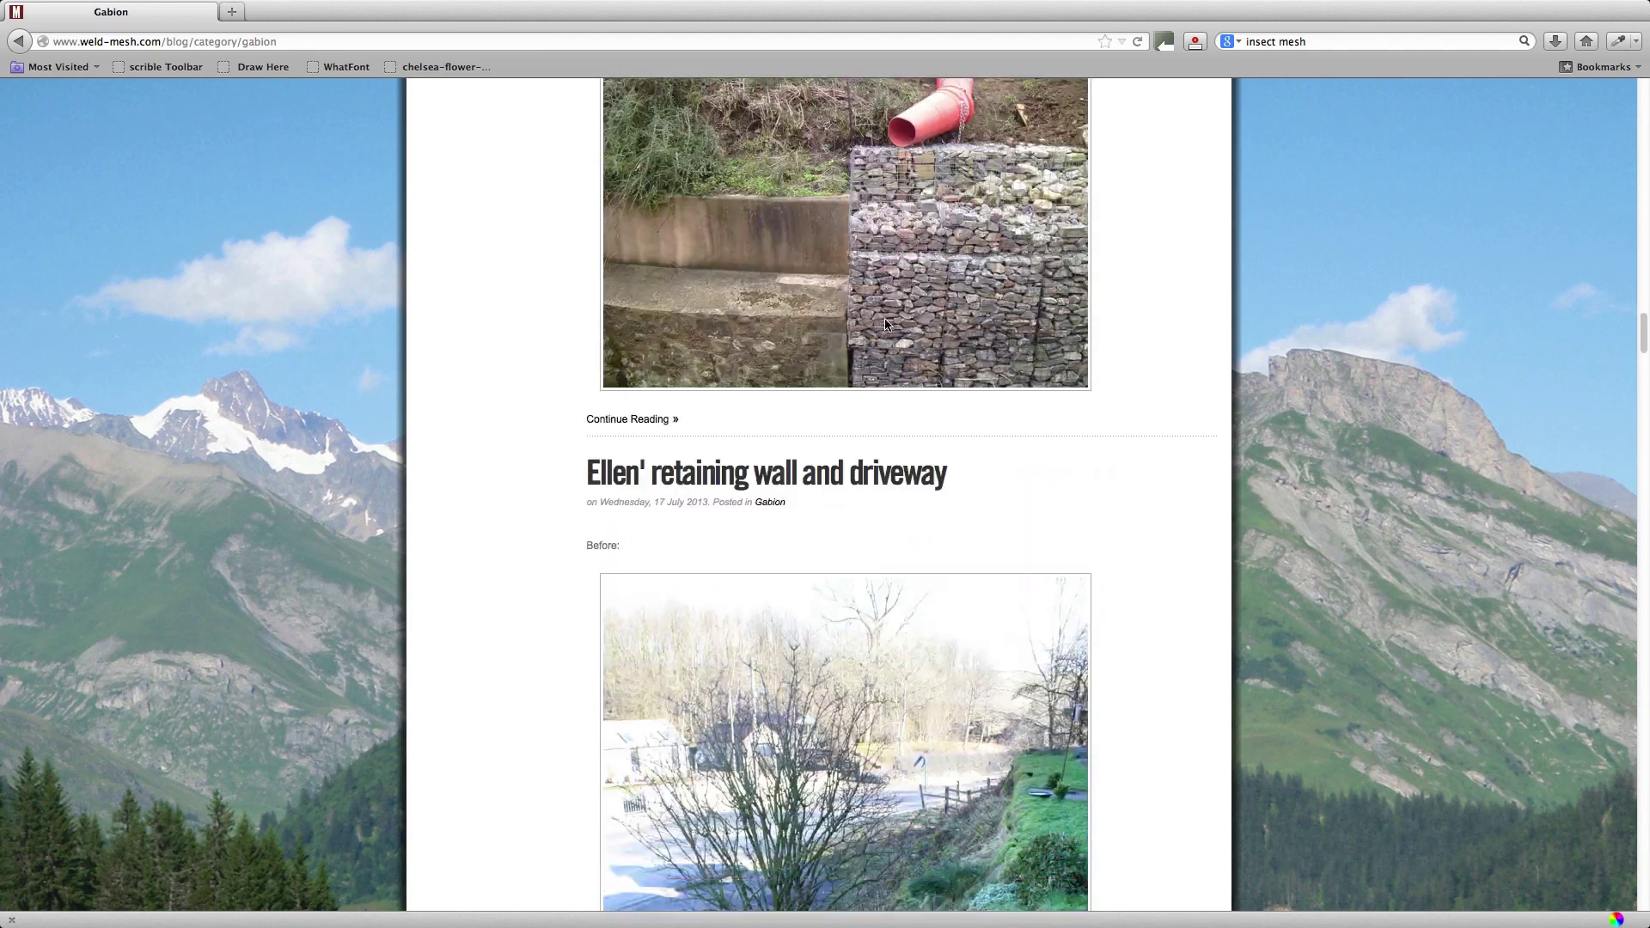
scroll(886, 590, down, 3)
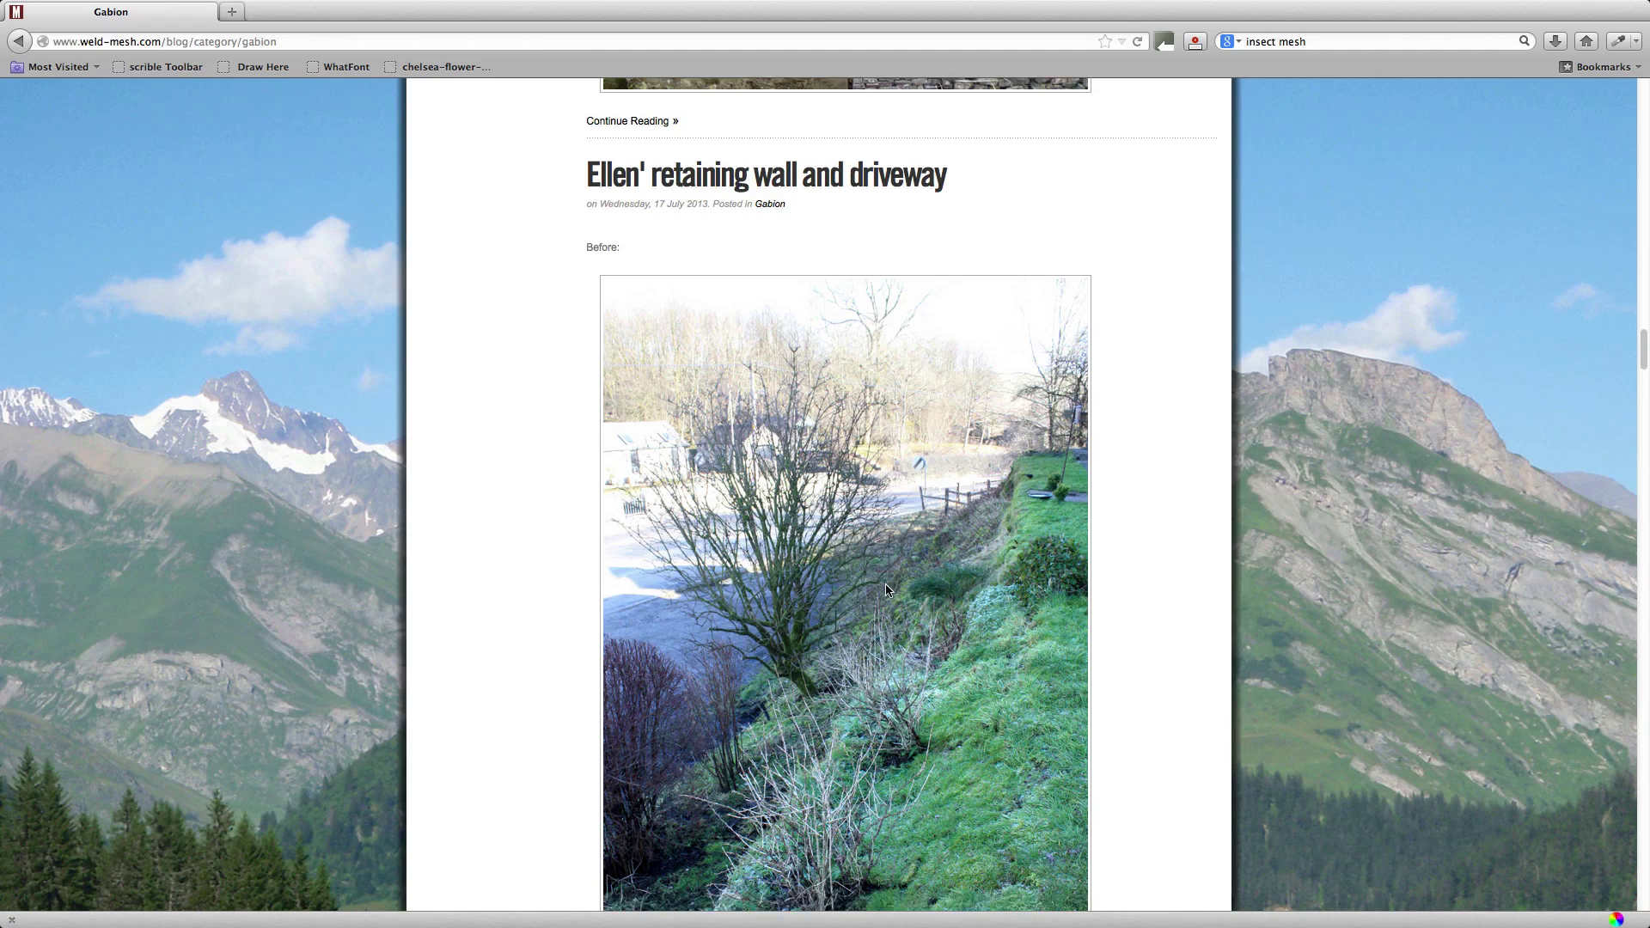
scroll(885, 589, down, 10)
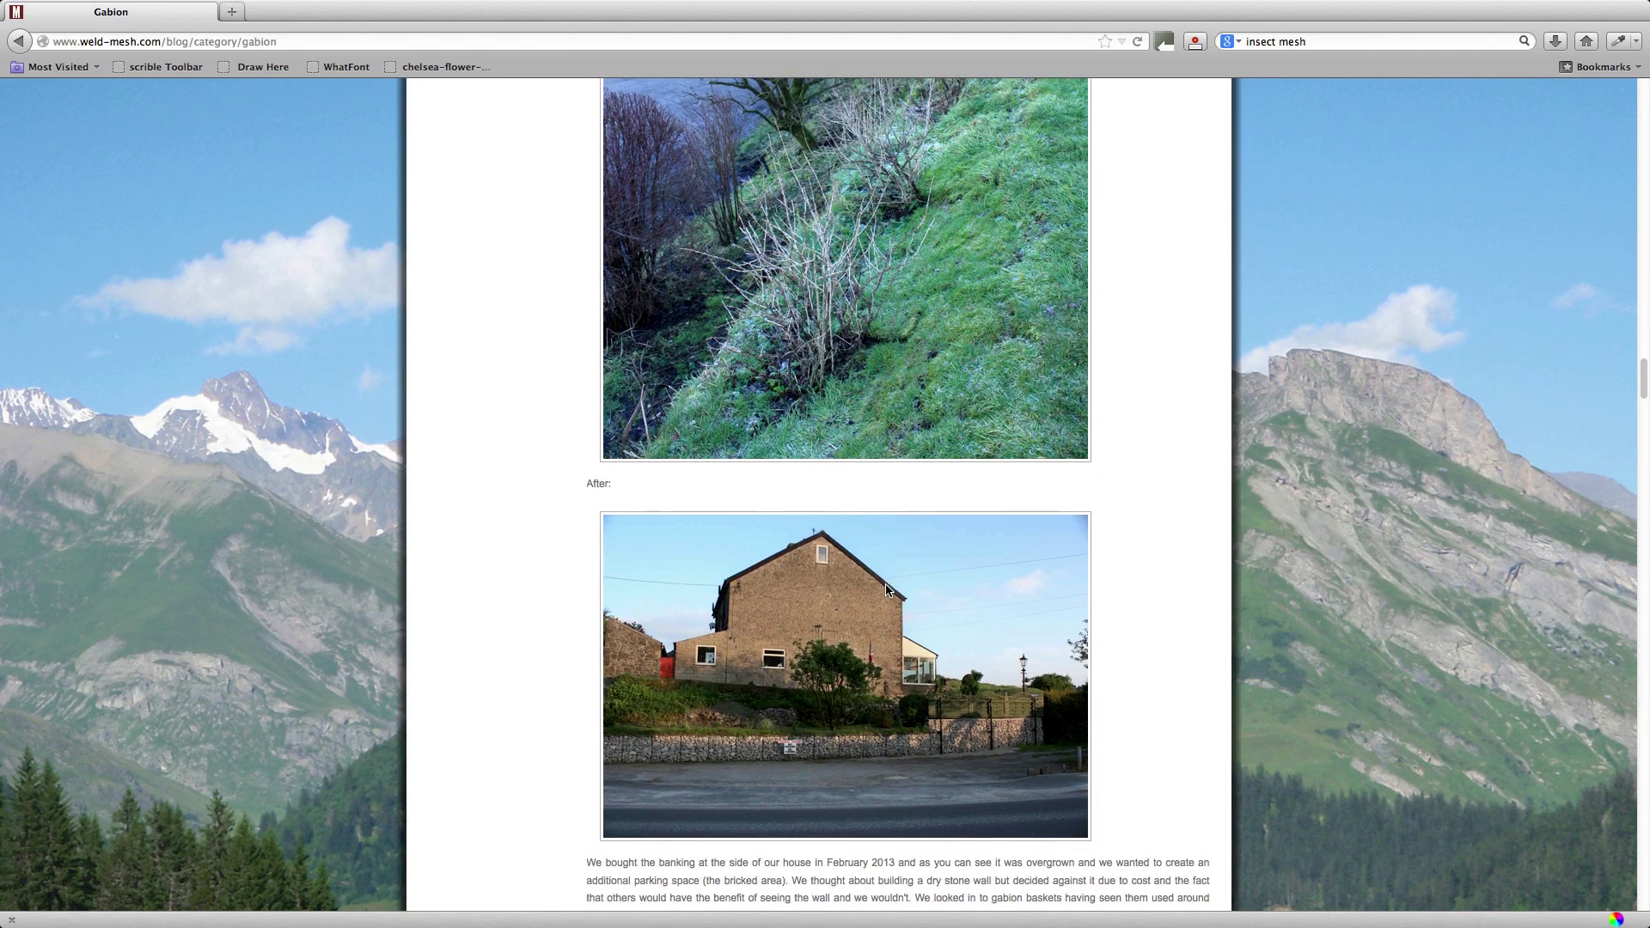
scroll(960, 746, down, 6)
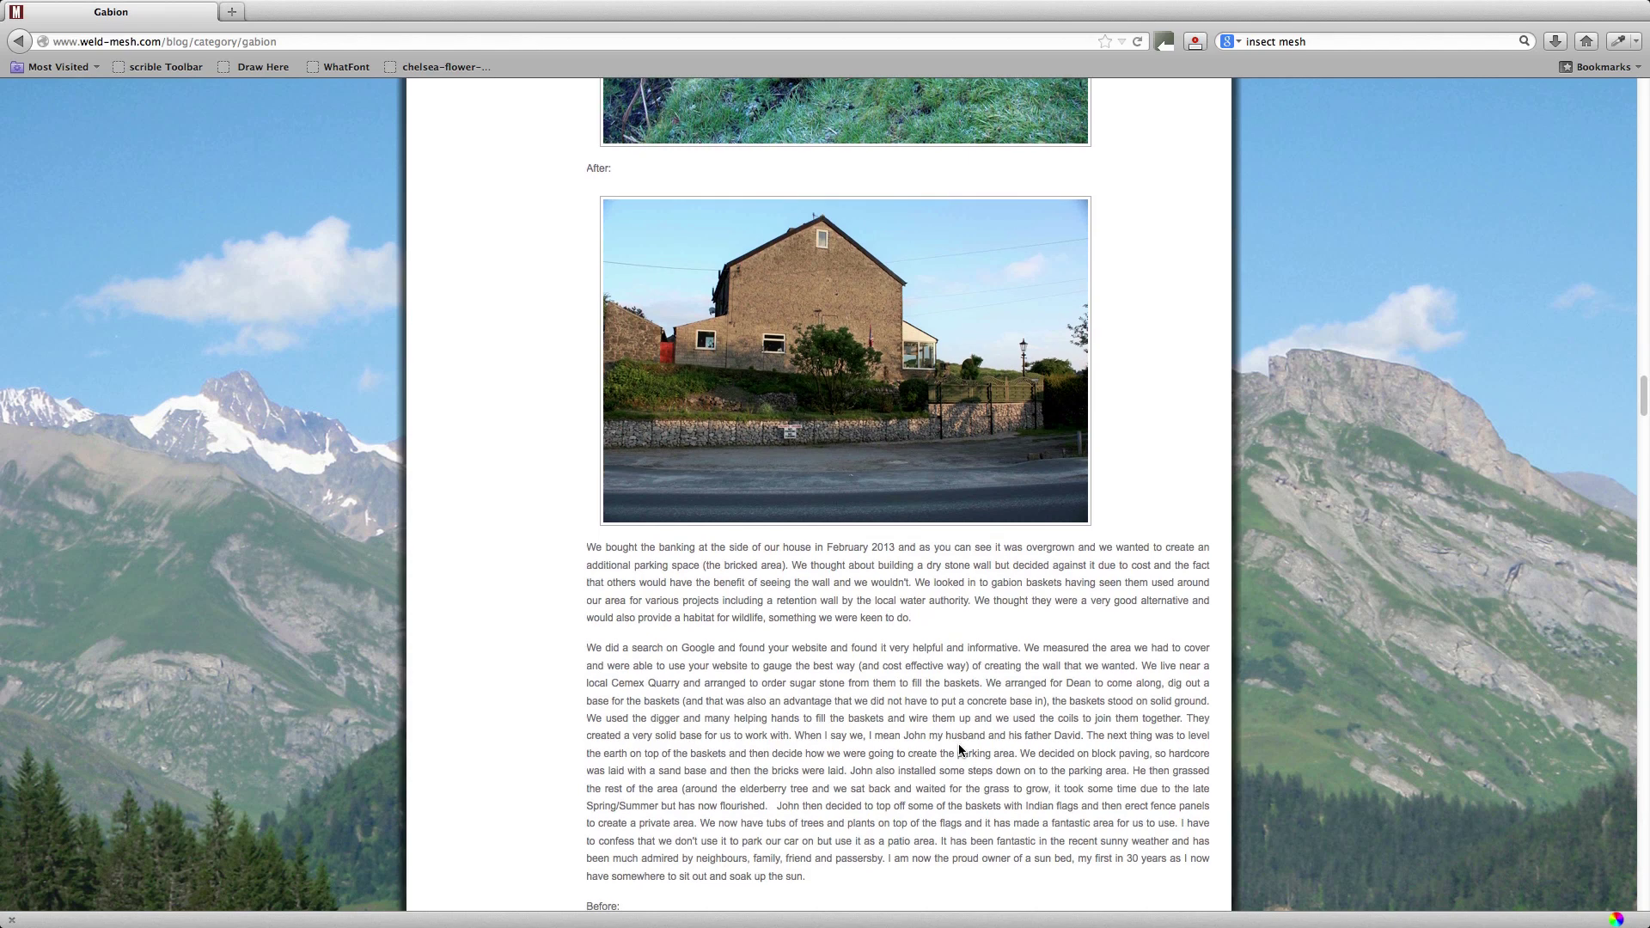
scroll(960, 750, down, 1)
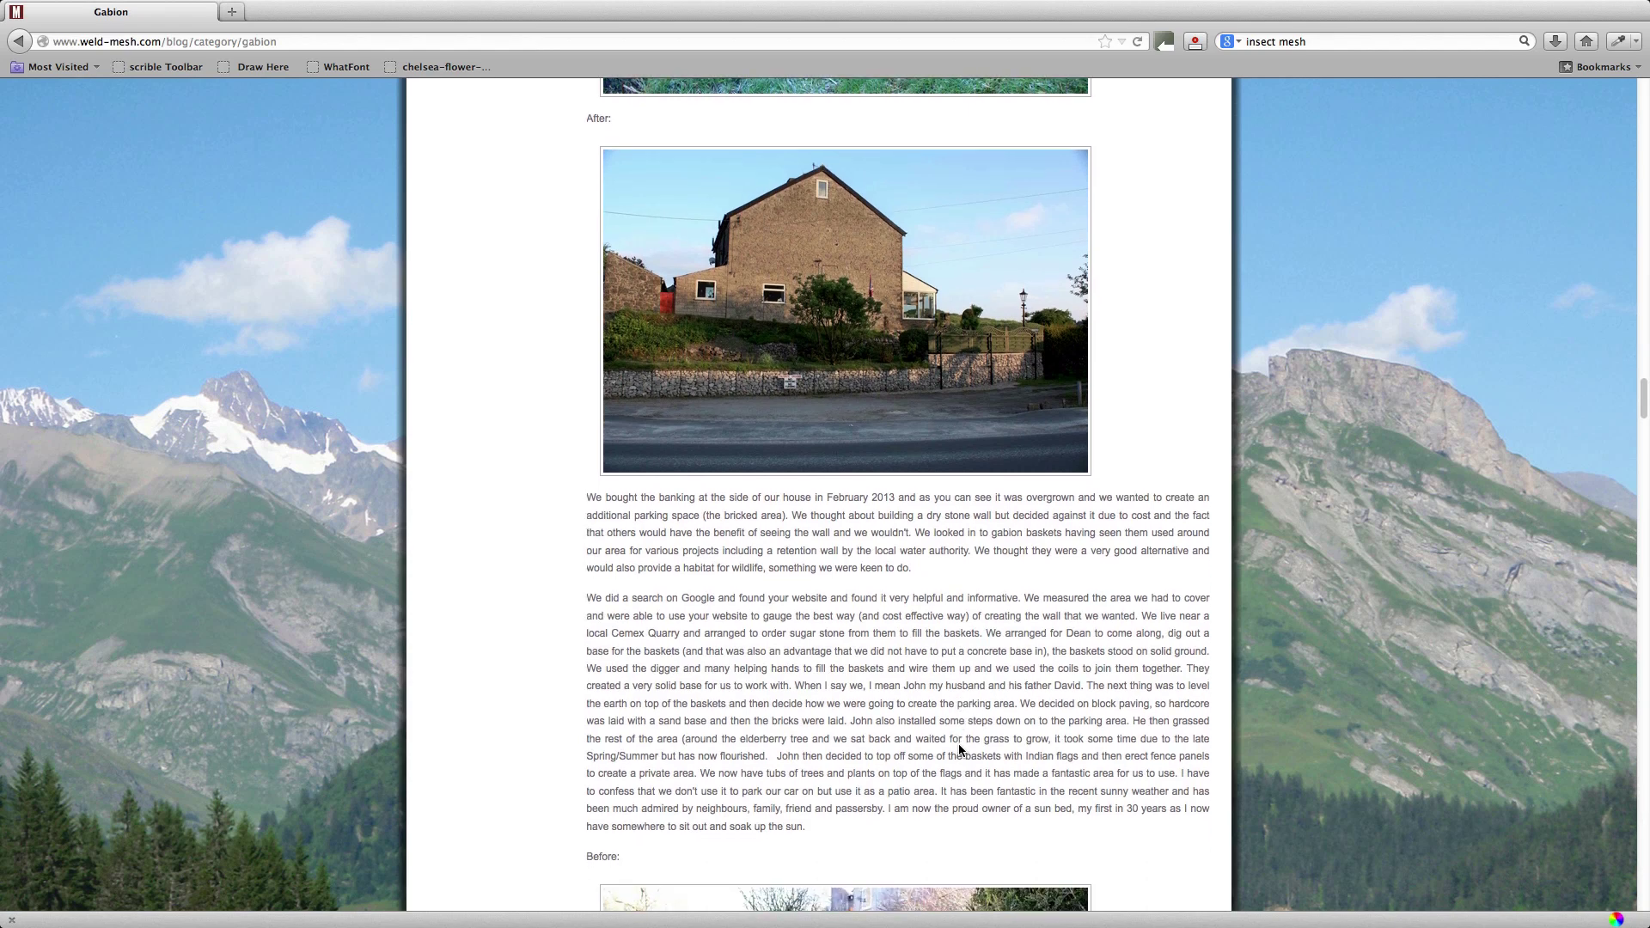
scroll(960, 750, down, 12)
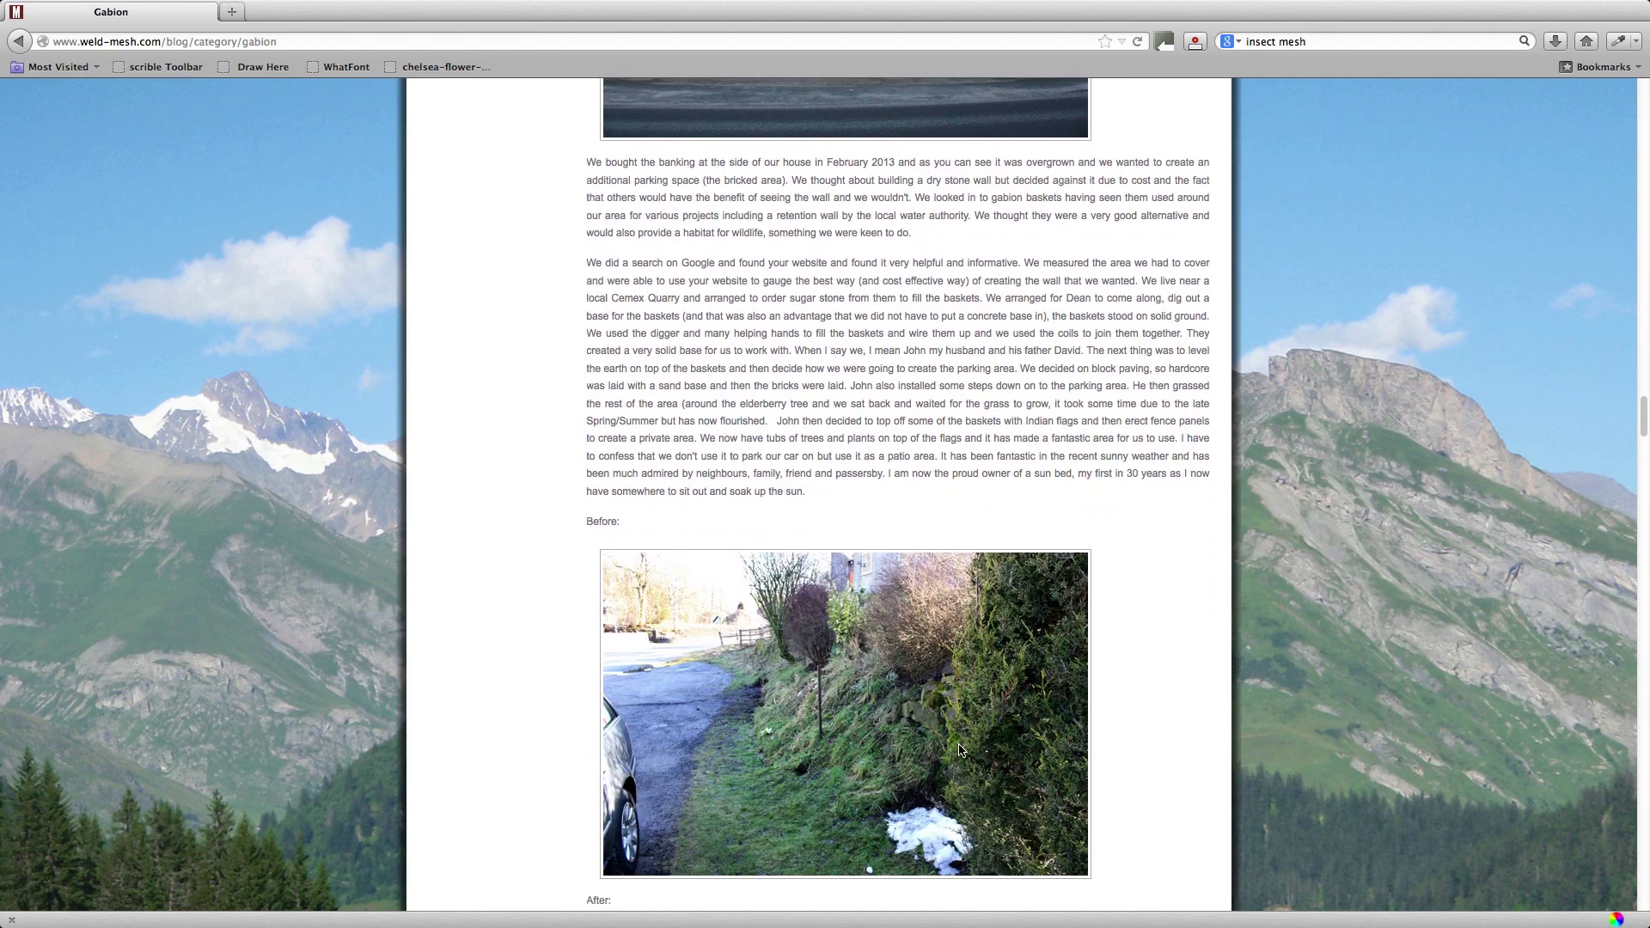
scroll(960, 750, down, 20)
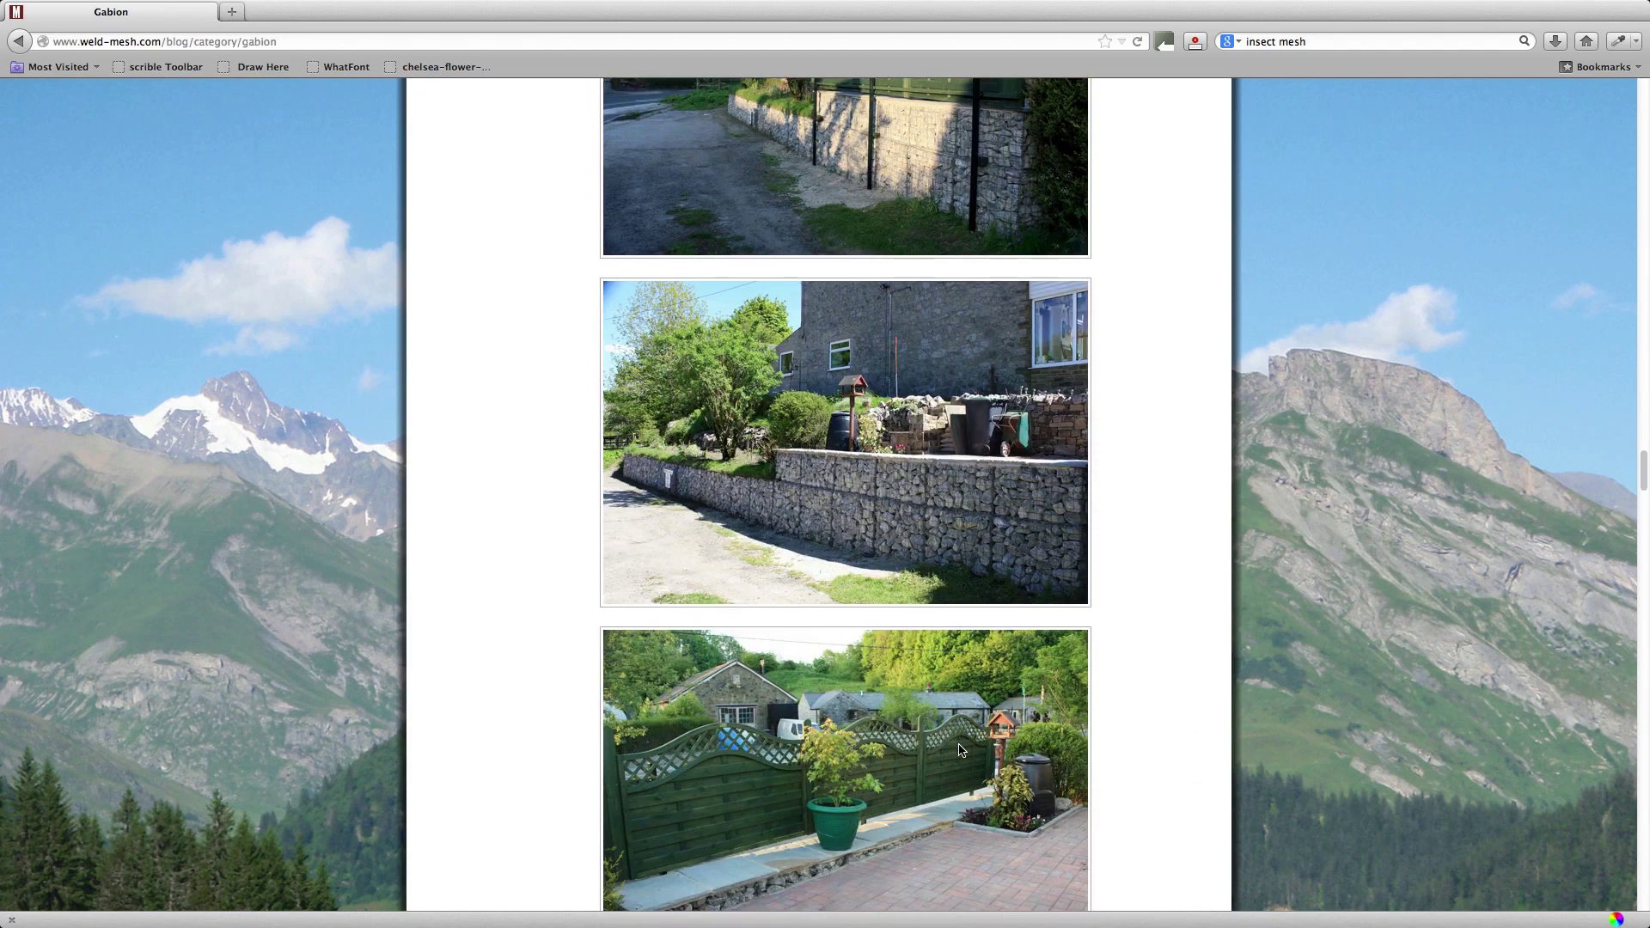
scroll(960, 750, down, 20)
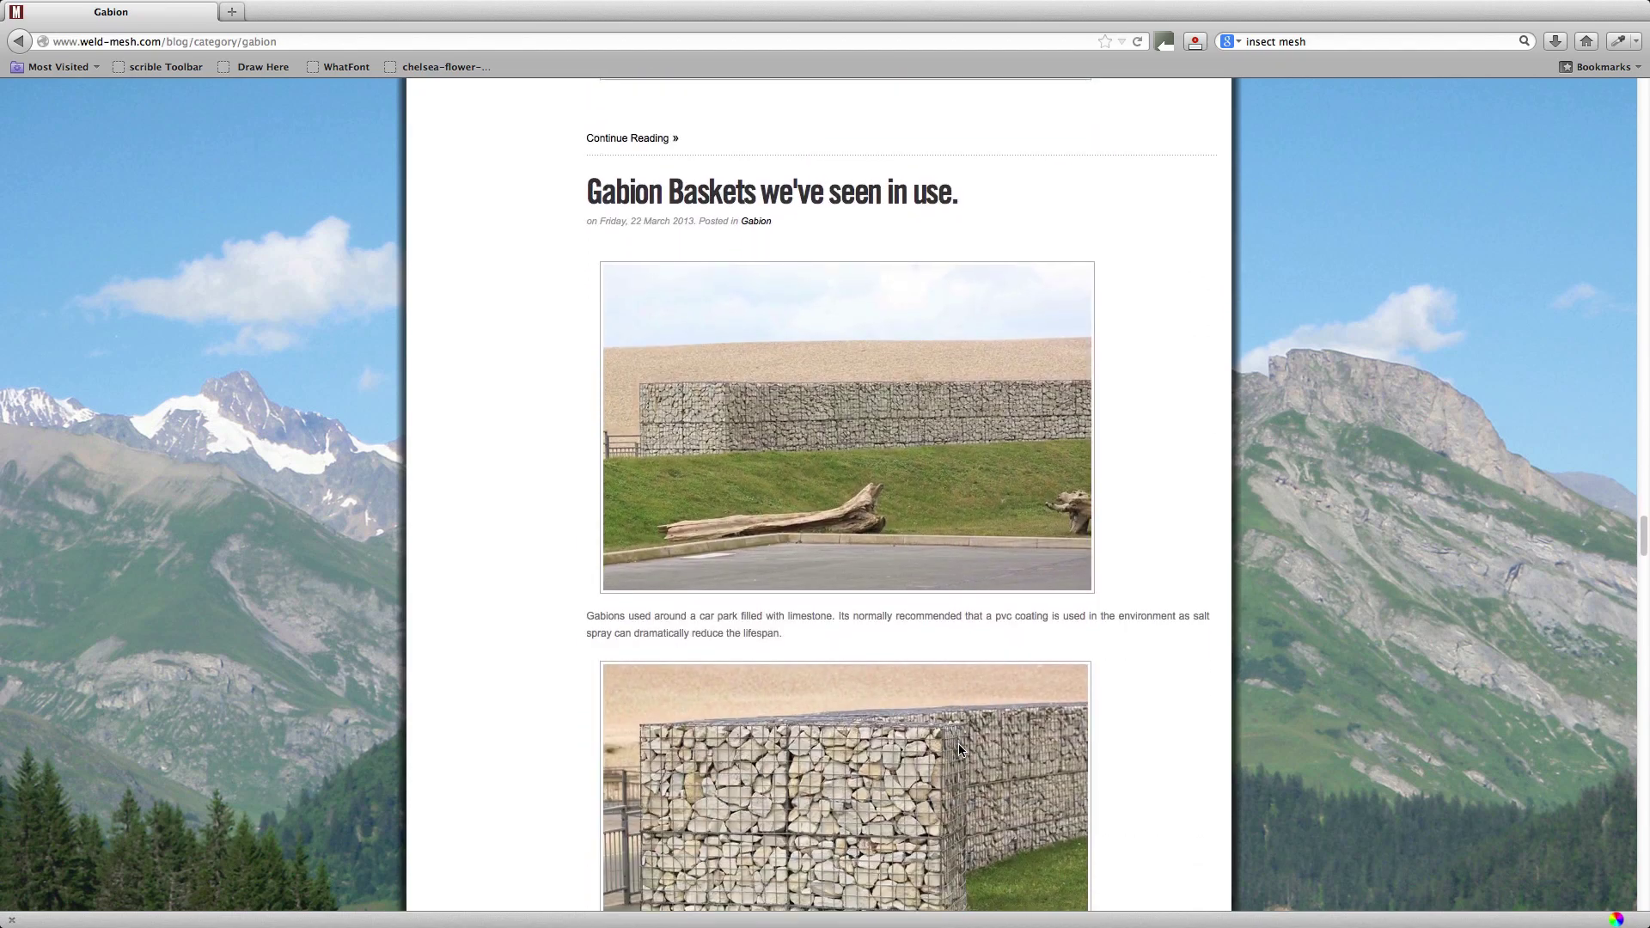
scroll(960, 750, down, 17)
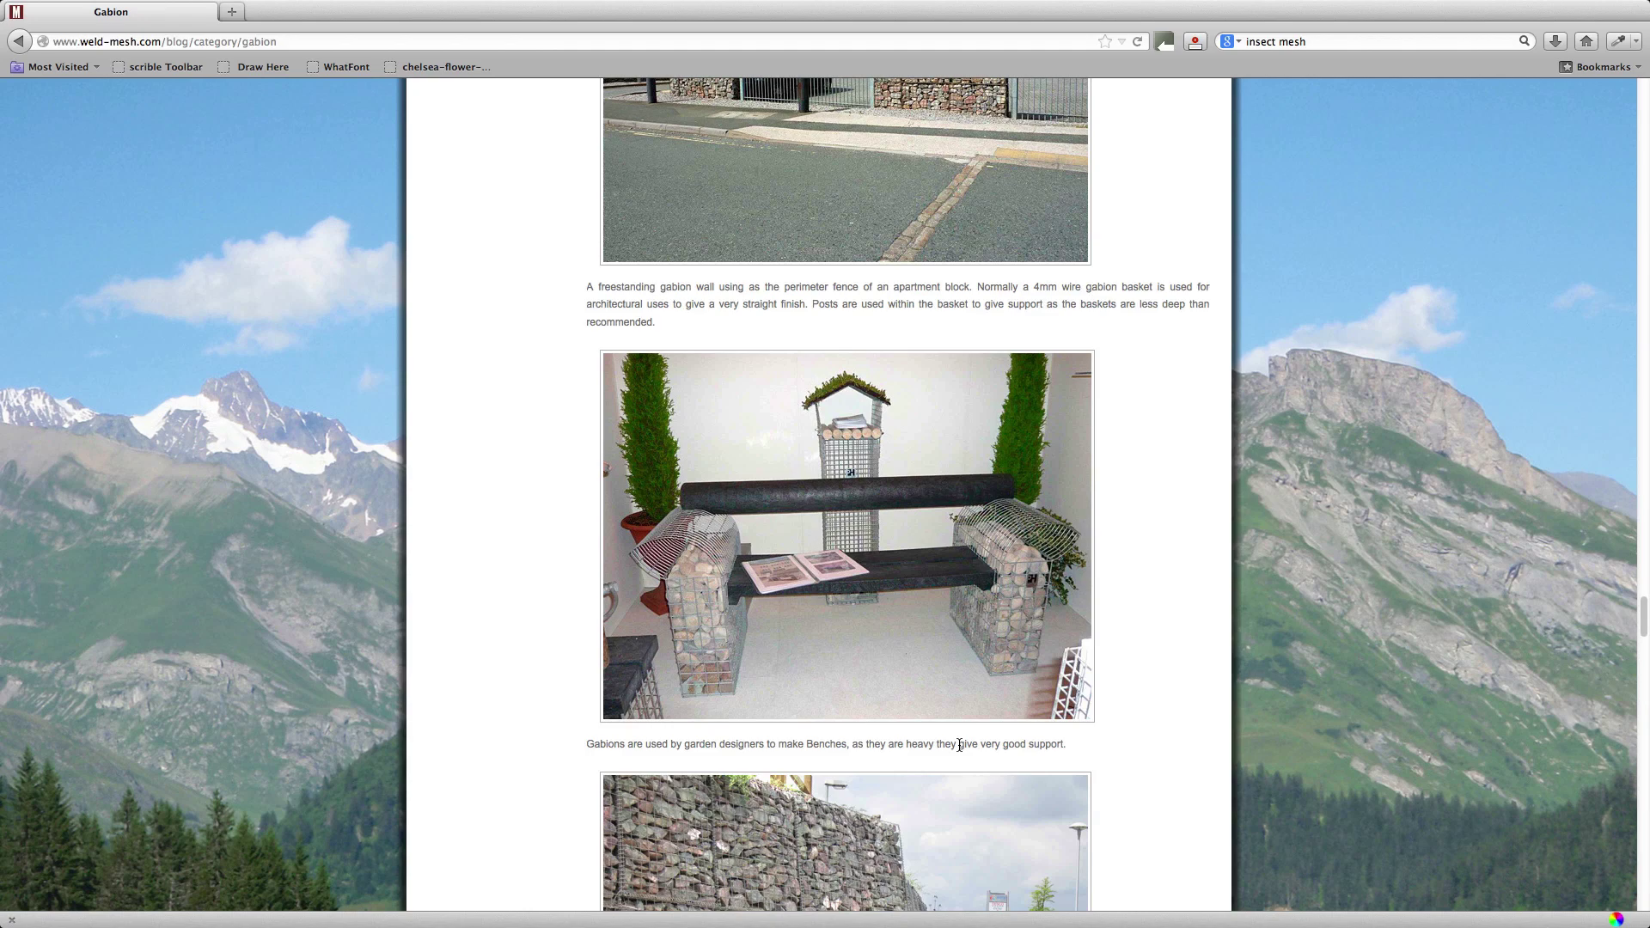
scroll(959, 745, down, 8)
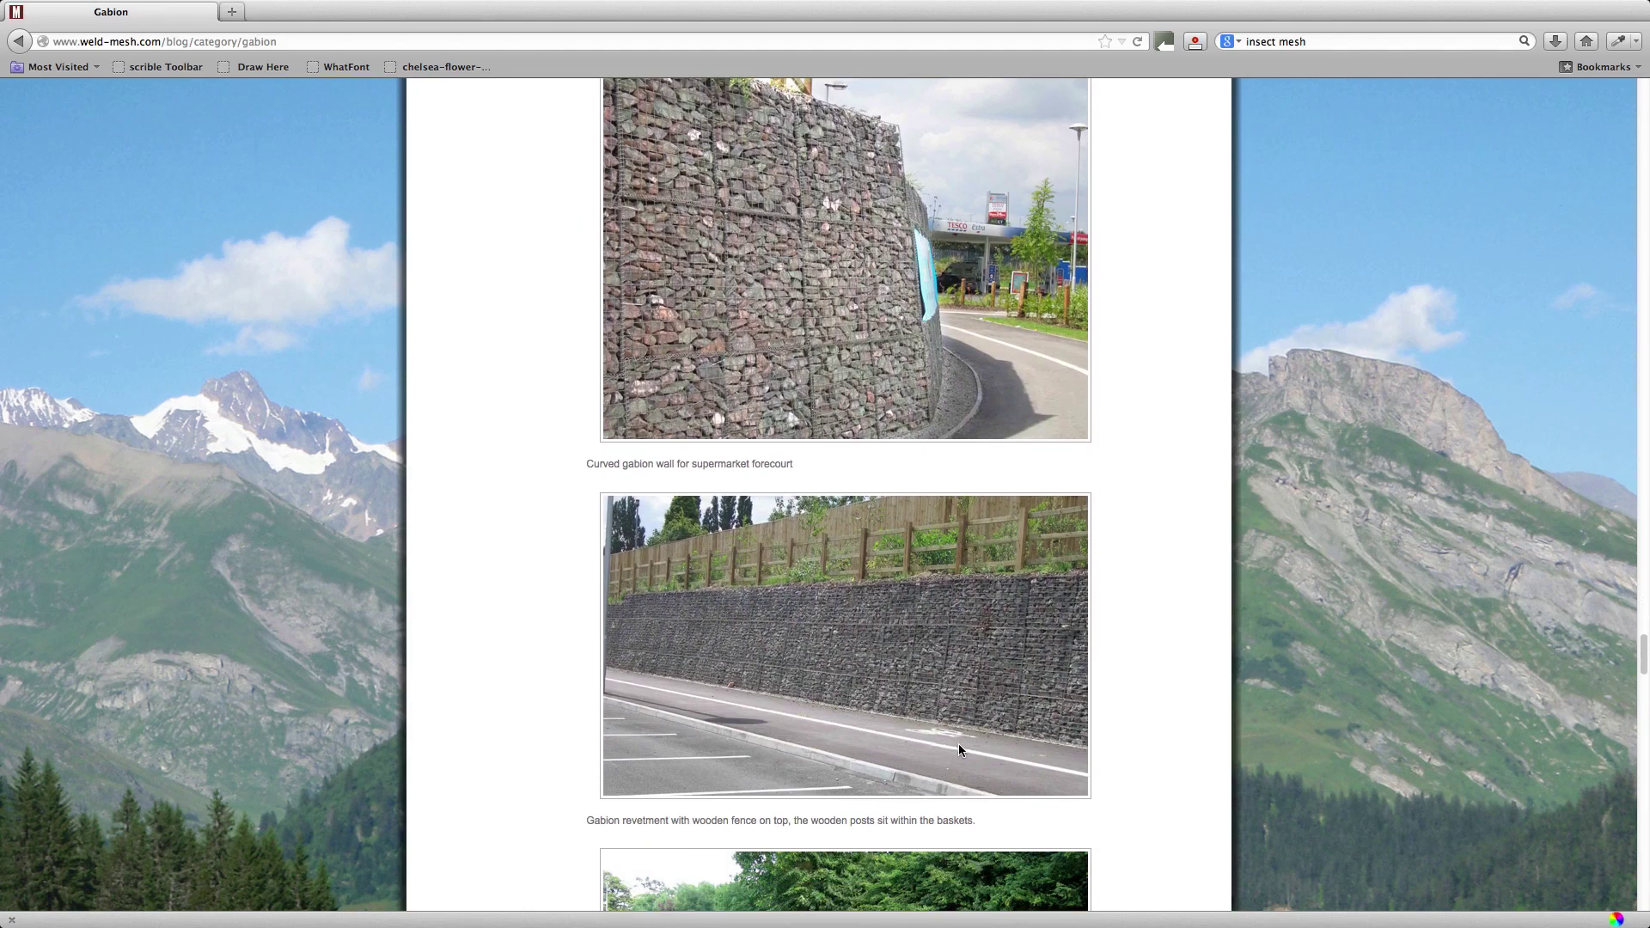